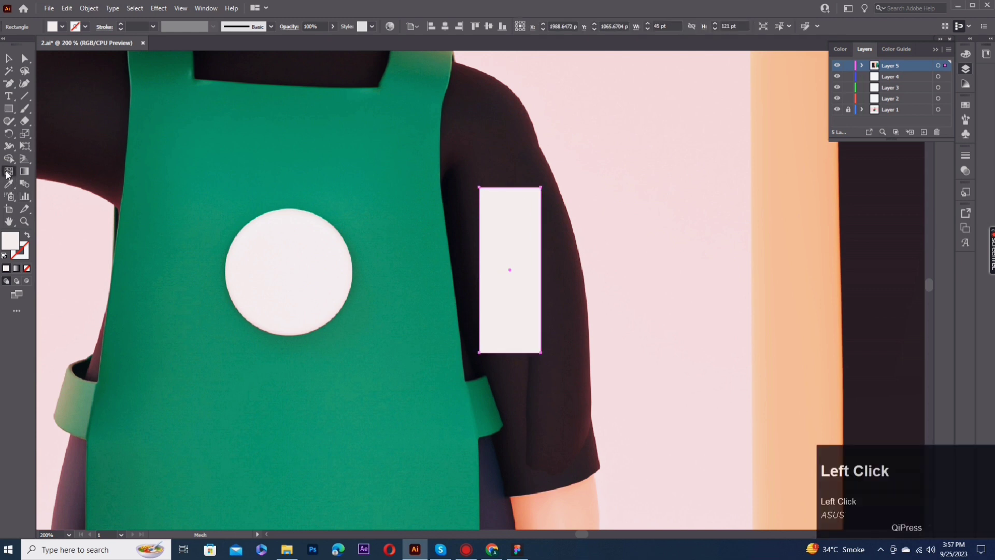
Convert the white rectangle on the sleeve into a gradient mesh with a central point and fill it with the shirt's dark colour.
{"action": "left_click", "coordinate": [511, 270]}
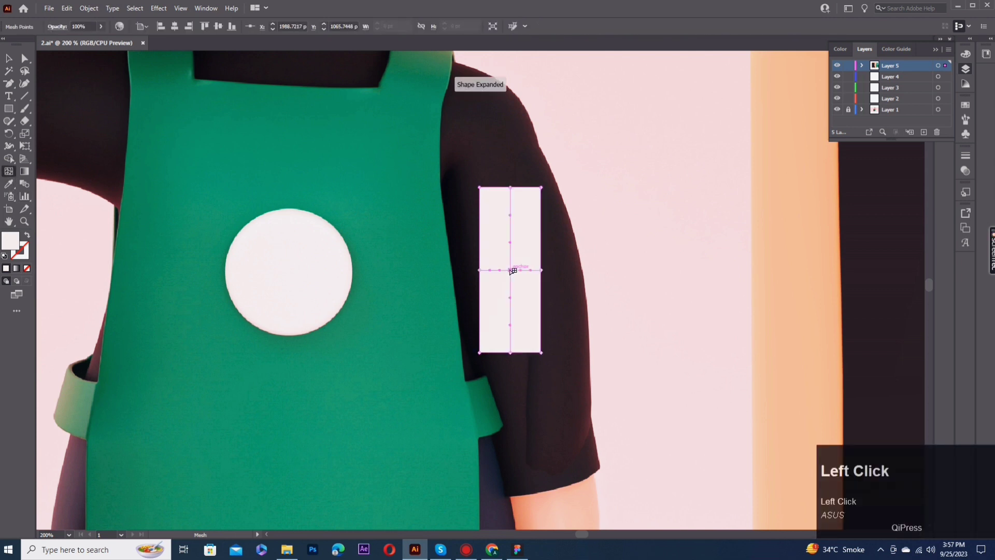
{"action": "left_click", "coordinate": [547, 266]}
{"action": "key", "text": "v"}
{"action": "left_click", "coordinate": [525, 234]}
{"action": "left_click", "coordinate": [556, 233]}
Show Layer 5 as outlines and move the mesh's three top points along the apron edge up to the shoulder strap.
{"action": "key", "text": "a"}
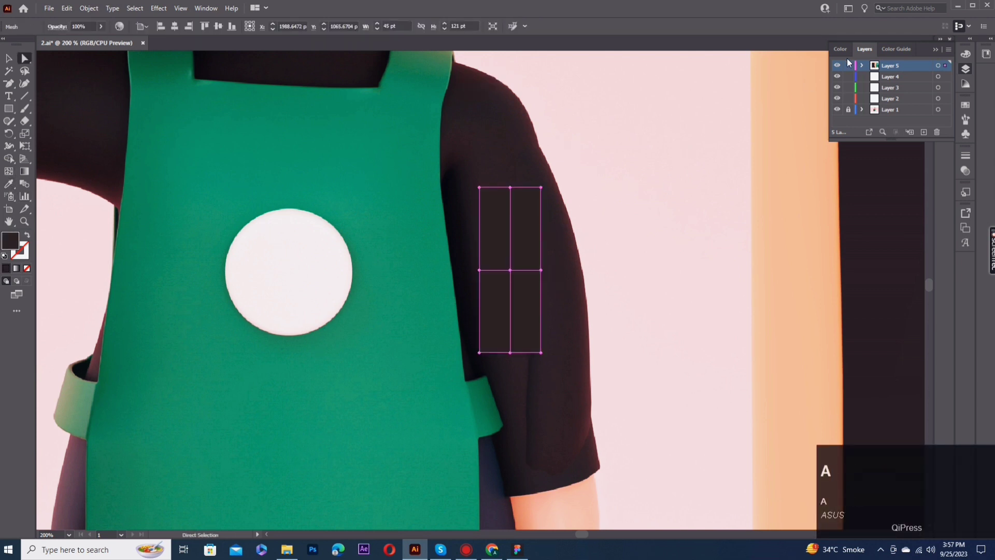
{"action": "left_click", "coordinate": [836, 66], "text": "ctrl"}
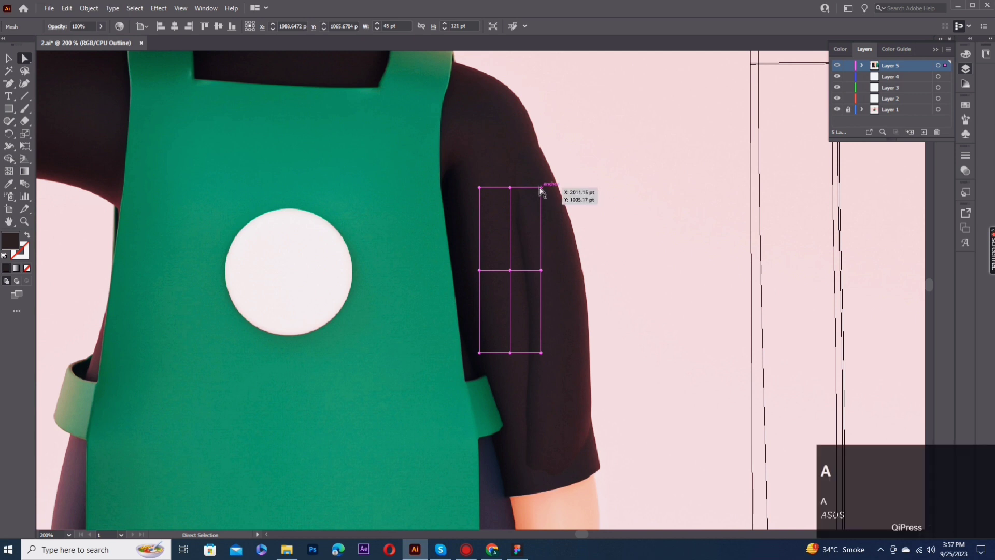
{"action": "scroll", "coordinate": [518, 176], "scroll_direction": "up", "scroll_amount": 1}
{"action": "left_click_drag", "start_coordinate": [518, 176], "coordinate": [476, 279]}
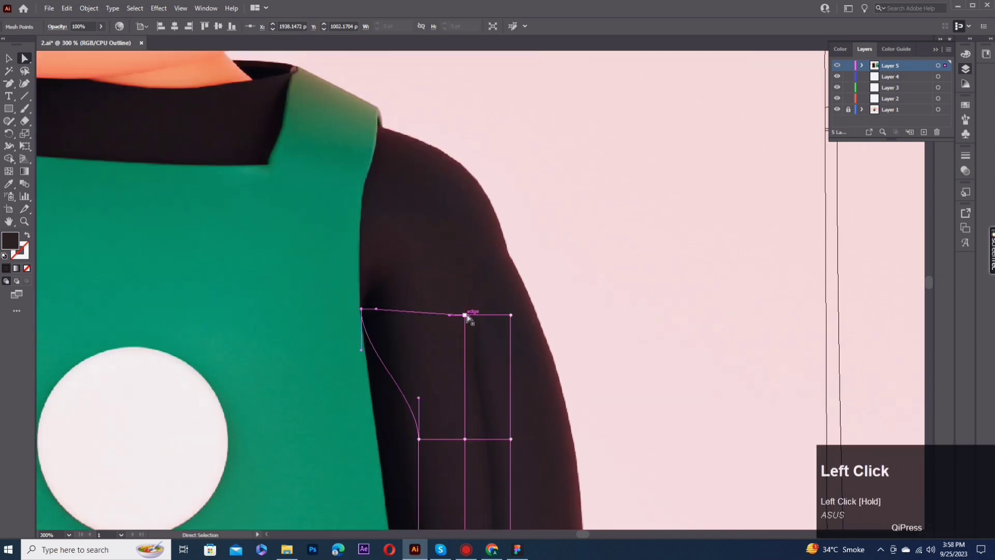
{"action": "left_click_drag", "start_coordinate": [370, 235], "coordinate": [357, 192]}
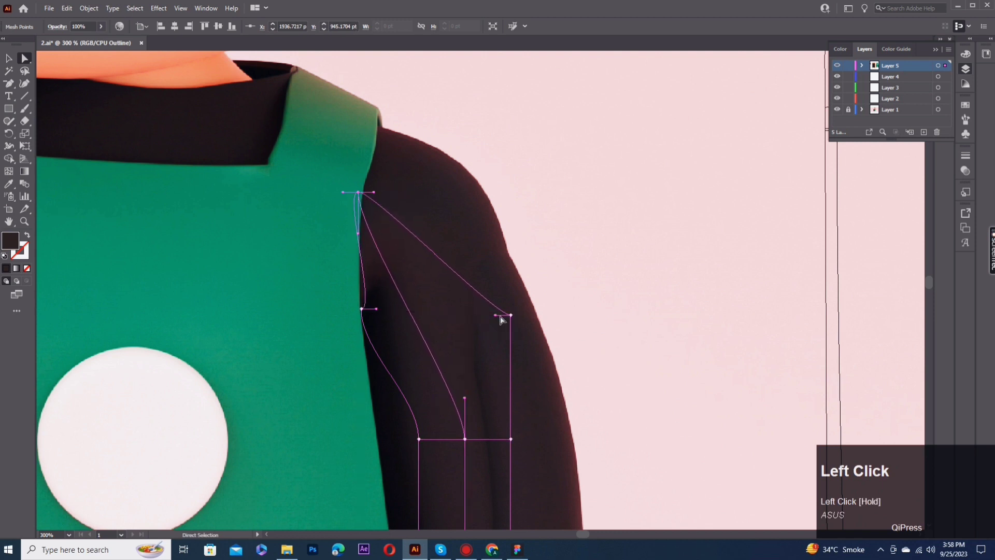
{"action": "left_click_drag", "start_coordinate": [376, 126], "coordinate": [376, 126]}
Move the mesh's outer middle point onto the sleeve's outer edge and bend the outline over the shoulder.
{"action": "left_click_drag", "start_coordinate": [516, 430], "coordinate": [463, 352]}
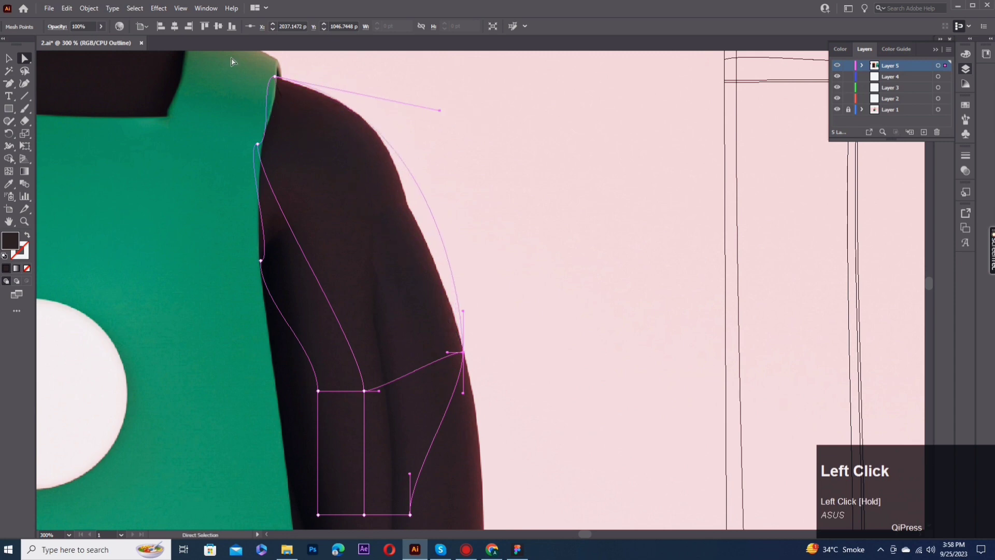
{"action": "scroll", "coordinate": [263, 82], "scroll_direction": "up", "scroll_amount": 4}
{"action": "left_click_drag", "start_coordinate": [528, 175], "coordinate": [219, 178]}
{"action": "left_click_drag", "start_coordinate": [657, 198], "coordinate": [672, 187]}
{"action": "scroll", "coordinate": [435, 223], "scroll_direction": "down", "scroll_amount": 4}
{"action": "left_click_drag", "start_coordinate": [460, 351], "coordinate": [445, 341]}
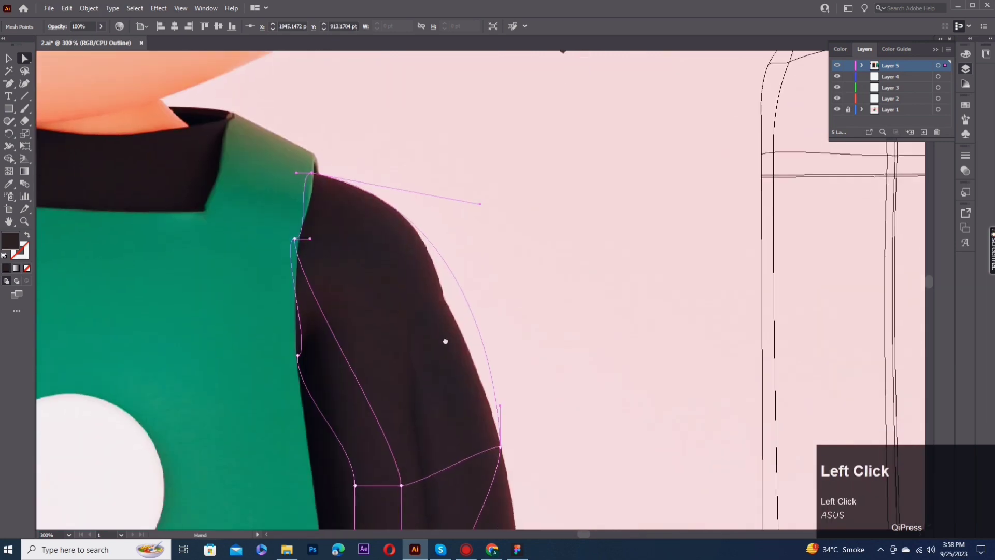
Add an anchor point on the mesh's outer edge where the shoulder meets the upper arm and align it with the sleeve.
{"action": "left_click_drag", "start_coordinate": [459, 298], "coordinate": [444, 302]}
{"action": "left_click_drag", "start_coordinate": [433, 231], "coordinate": [430, 225]}
{"action": "scroll", "coordinate": [446, 302], "scroll_direction": "up", "scroll_amount": 6}
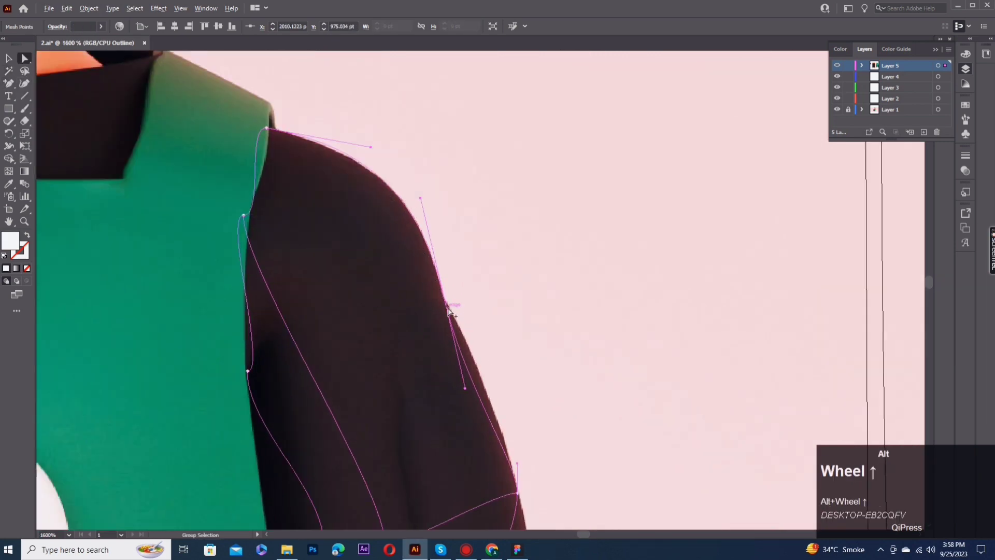
{"action": "key", "text": "="}
{"action": "left_click", "coordinate": [407, 232]}
{"action": "key", "text": "a"}
{"action": "left_click", "coordinate": [411, 234]}
Shape the curves above and below the new outer anchor point to follow the sleeve's silhouette.
{"action": "scroll", "coordinate": [435, 282], "scroll_direction": "down", "scroll_amount": 7}
{"action": "scroll", "coordinate": [456, 322], "scroll_direction": "up", "scroll_amount": 3}
{"action": "left_click_drag", "start_coordinate": [395, 305], "coordinate": [415, 270]}
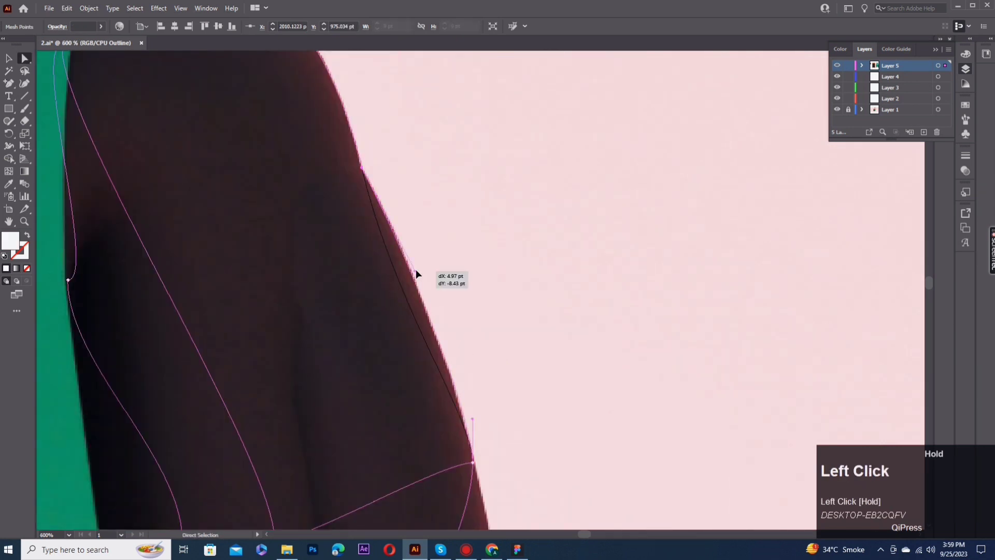
{"action": "left_click_drag", "start_coordinate": [464, 408], "coordinate": [464, 408]}
{"action": "key", "text": "space"}
{"action": "left_click_drag", "start_coordinate": [226, 64], "coordinate": [442, 267]}
{"action": "left_click_drag", "start_coordinate": [470, 148], "coordinate": [478, 158]}
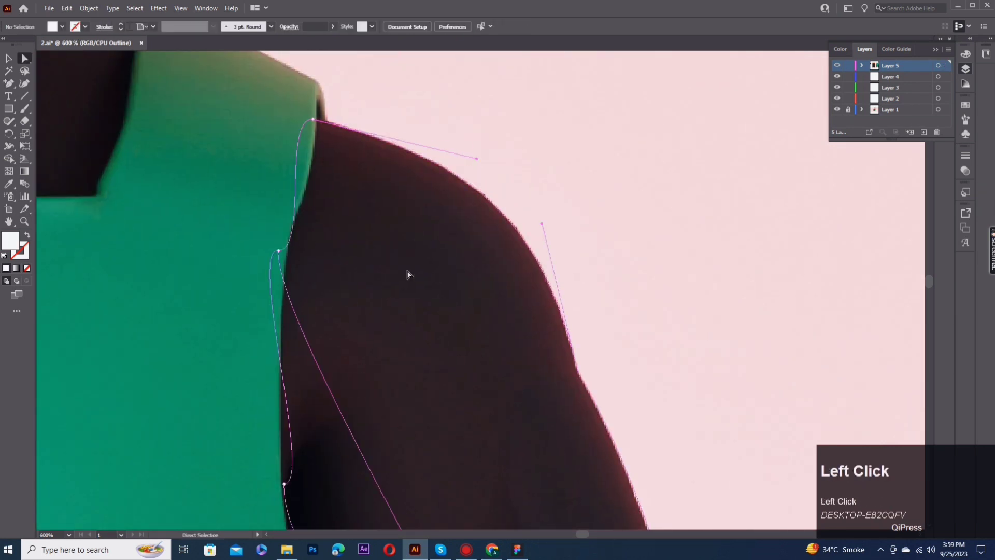
Adjust the upper inner mesh points and handles so the inner outline follows the apron's edge.
{"action": "key", "text": "space"}
{"action": "left_click_drag", "start_coordinate": [407, 272], "coordinate": [407, 246]}
{"action": "left_click", "coordinate": [313, 94]}
{"action": "left_click_drag", "start_coordinate": [310, 225], "coordinate": [273, 255]}
{"action": "left_click_drag", "start_coordinate": [284, 458], "coordinate": [257, 364]}
Curve the central vertical mesh line outward through the shoulder and adjust its starting handle at the apron edge.
{"action": "key", "text": "space"}
{"action": "left_click_drag", "start_coordinate": [340, 456], "coordinate": [251, 359]}
{"action": "key", "text": "a"}
{"action": "left_click_drag", "start_coordinate": [263, 311], "coordinate": [360, 269]}
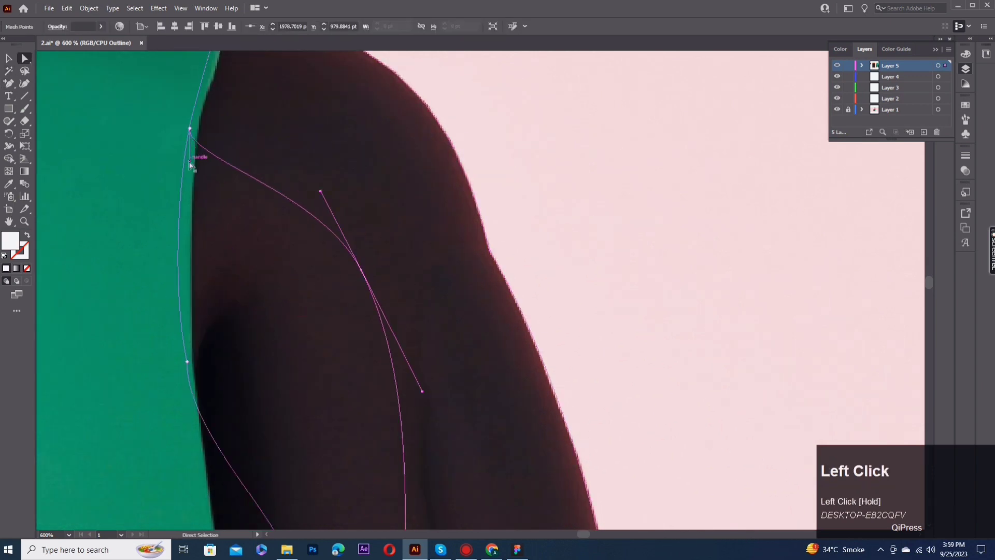
{"action": "left_click_drag", "start_coordinate": [192, 157], "coordinate": [237, 144]}
Reposition the central mesh point and move the bottom outer point to the sleeve hem's outer corner, adjusting the outer edge handles.
{"action": "scroll", "coordinate": [268, 316], "scroll_direction": "down", "scroll_amount": 2}
{"action": "key", "text": "space"}
{"action": "left_click_drag", "start_coordinate": [309, 378], "coordinate": [257, 252]}
{"action": "left_click_drag", "start_coordinate": [283, 343], "coordinate": [301, 345]}
{"action": "key", "text": "space"}
{"action": "left_click_drag", "start_coordinate": [357, 457], "coordinate": [356, 488]}
{"action": "left_click_drag", "start_coordinate": [380, 497], "coordinate": [318, 323]}
{"action": "key", "text": "space"}
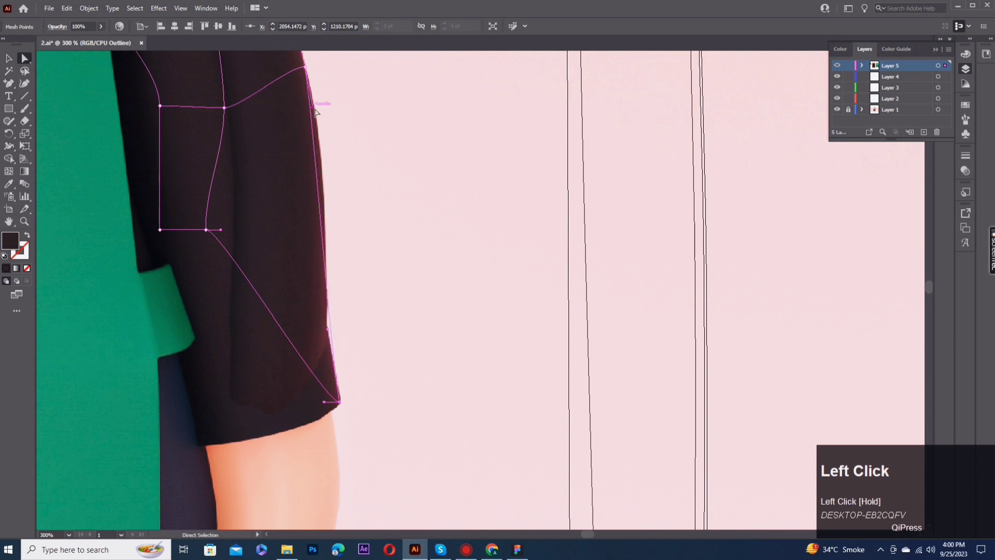
{"action": "left_click_drag", "start_coordinate": [316, 111], "coordinate": [315, 133]}
Move the bottom middle and inner mesh points onto the sleeve hem and align their handles with its curve.
{"action": "left_click_drag", "start_coordinate": [207, 232], "coordinate": [277, 435]}
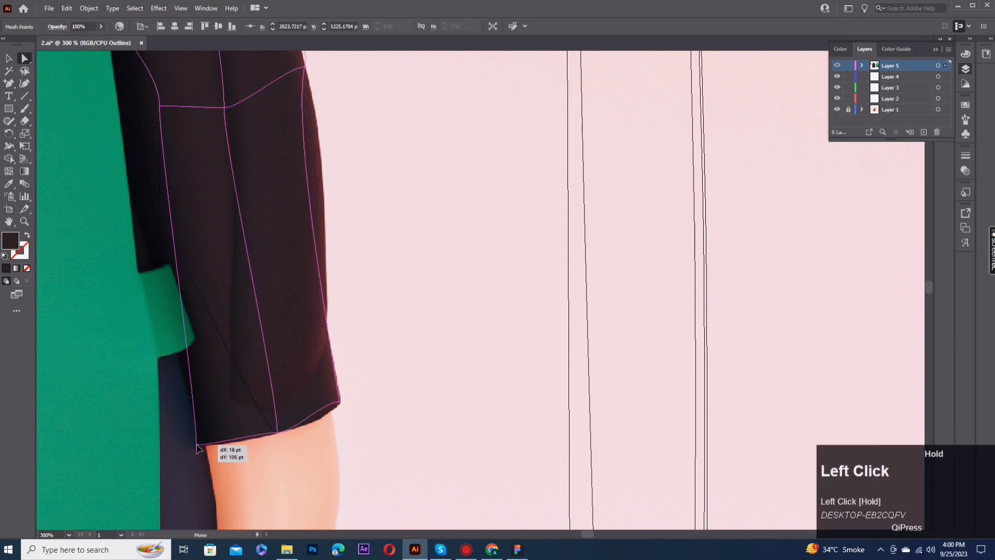
{"action": "scroll", "coordinate": [292, 448], "scroll_direction": "up", "scroll_amount": 4}
{"action": "left_click", "coordinate": [485, 265]}
{"action": "left_click", "coordinate": [483, 332]}
{"action": "left_click_drag", "start_coordinate": [238, 386], "coordinate": [486, 341]}
{"action": "left_click", "coordinate": [159, 382]}
{"action": "left_click_drag", "start_coordinate": [314, 267], "coordinate": [393, 378]}
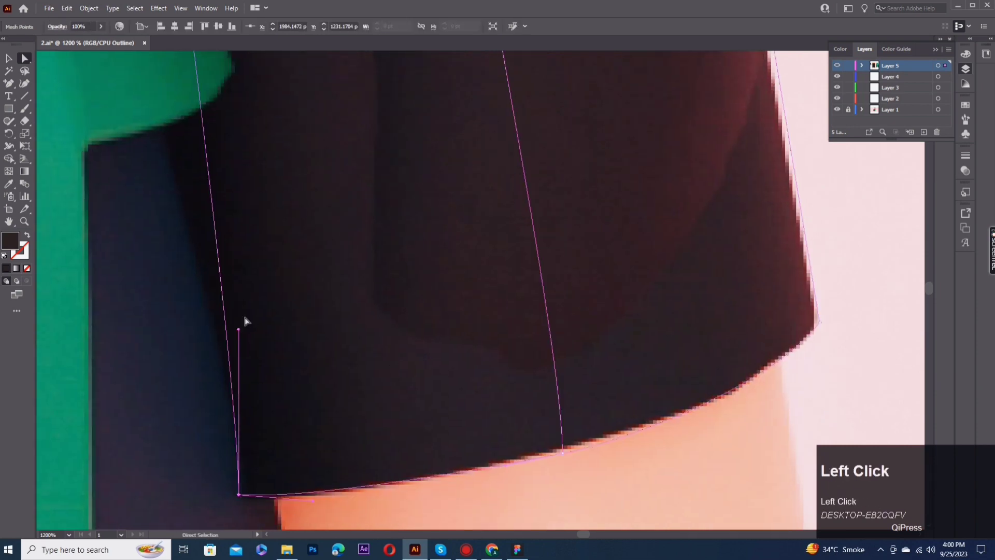
{"action": "left_click_drag", "start_coordinate": [238, 328], "coordinate": [228, 316]}
Move the inner middle mesh point onto the apron and add an anchor point to shape the inner edge around the apron tie.
{"action": "scroll", "coordinate": [285, 247], "scroll_direction": "down", "scroll_amount": 5}
{"action": "left_click_drag", "start_coordinate": [284, 247], "coordinate": [302, 389]}
{"action": "left_click_drag", "start_coordinate": [270, 203], "coordinate": [247, 301]}
{"action": "scroll", "coordinate": [277, 381], "scroll_direction": "up", "scroll_amount": 4}
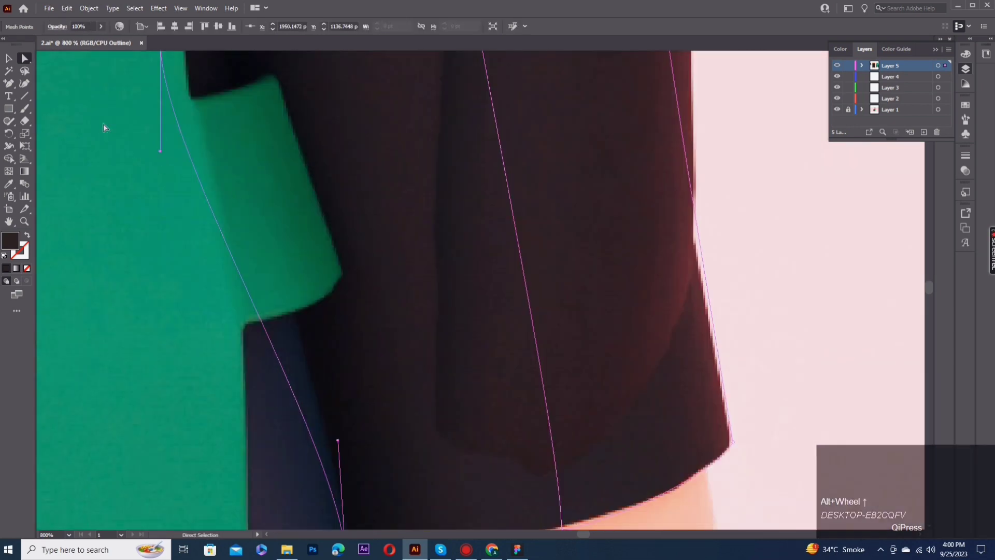
{"action": "left_click", "coordinate": [9, 83]}
{"action": "left_click", "coordinate": [190, 158]}
{"action": "left_click", "coordinate": [233, 260]}
{"action": "key", "text": "a"}
{"action": "left_click_drag", "start_coordinate": [234, 260], "coordinate": [266, 240]}
Shift the outer middle mesh point slightly inside the sleeve and smooth the handles along the outer edge.
{"action": "scroll", "coordinate": [316, 386], "scroll_direction": "down", "scroll_amount": 6}
{"action": "scroll", "coordinate": [359, 334], "scroll_direction": "up", "scroll_amount": 3}
{"action": "left_click_drag", "start_coordinate": [358, 331], "coordinate": [347, 447]}
{"action": "left_click", "coordinate": [362, 282]}
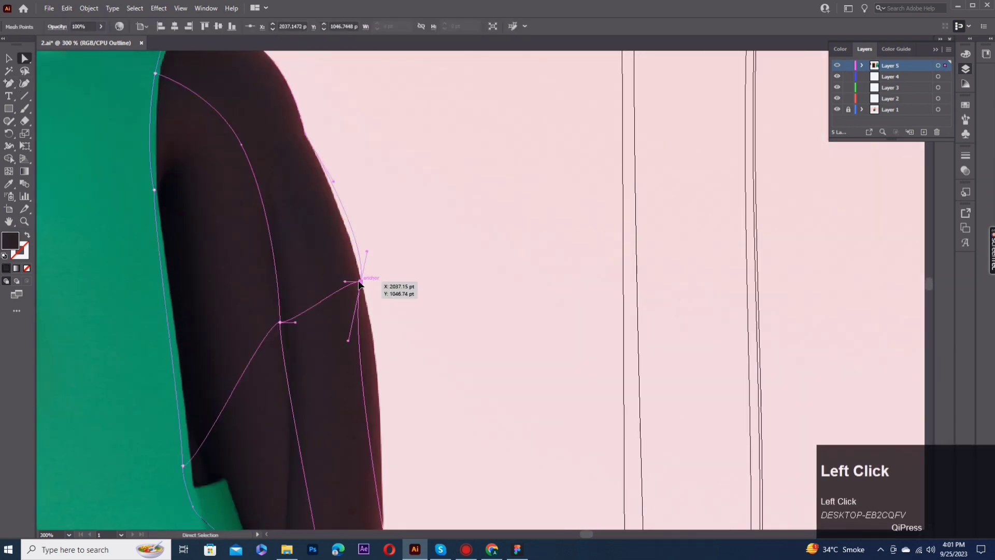
{"action": "left_click_drag", "start_coordinate": [362, 282], "coordinate": [346, 287]}
{"action": "left_click_drag", "start_coordinate": [333, 184], "coordinate": [317, 190]}
{"action": "left_click_drag", "start_coordinate": [363, 267], "coordinate": [288, 181]}
{"action": "left_click_drag", "start_coordinate": [334, 489], "coordinate": [330, 485]}
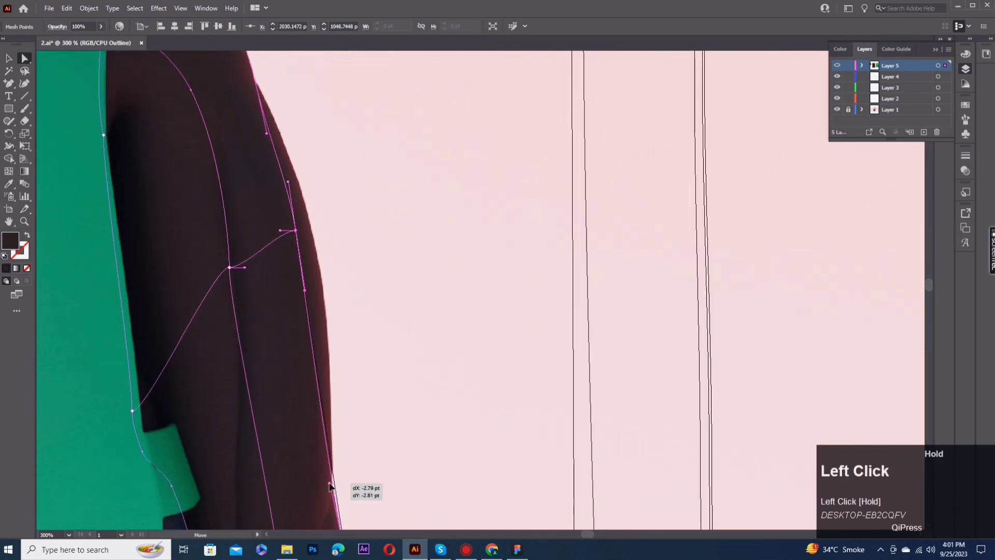
{"action": "left_click_drag", "start_coordinate": [295, 230], "coordinate": [291, 257]}
{"action": "left_click_drag", "start_coordinate": [305, 317], "coordinate": [301, 182]}
{"action": "left_click_drag", "start_coordinate": [296, 181], "coordinate": [296, 218]}
Straighten the horizontal mesh line across the middle of the sleeve by adjusting its inner points and handles.
{"action": "left_click", "coordinate": [414, 290]}
{"action": "scroll", "coordinate": [444, 325], "scroll_direction": "down", "scroll_amount": 2}
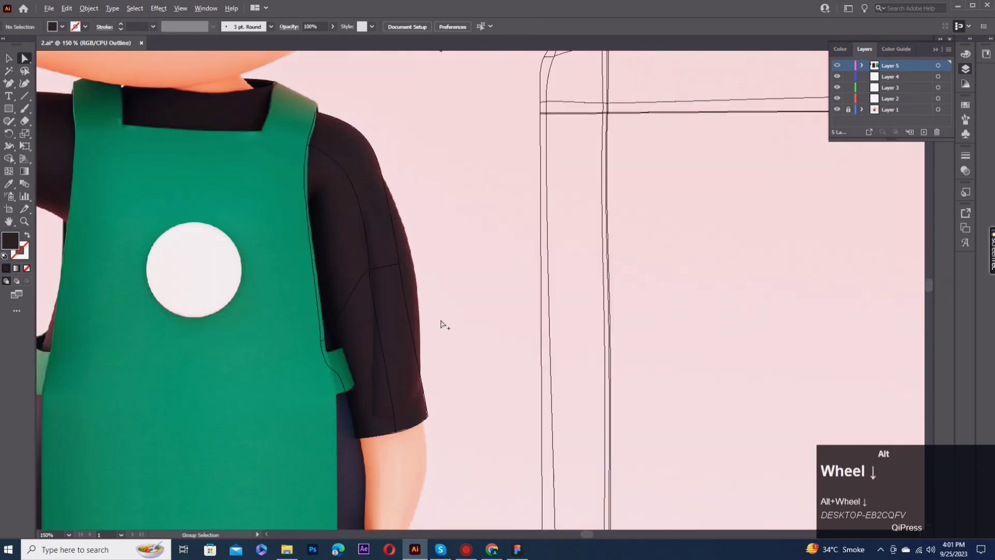
{"action": "scroll", "coordinate": [446, 321], "scroll_direction": "up", "scroll_amount": 1}
{"action": "left_click_drag", "start_coordinate": [467, 264], "coordinate": [436, 309]}
{"action": "left_click_drag", "start_coordinate": [278, 377], "coordinate": [287, 429]}
{"action": "left_click", "coordinate": [299, 346]}
{"action": "left_click", "coordinate": [258, 387]}
{"action": "left_click_drag", "start_coordinate": [258, 361], "coordinate": [253, 359]}
{"action": "left_click", "coordinate": [290, 369]}
{"action": "left_click_drag", "start_coordinate": [341, 251], "coordinate": [290, 169]}
{"action": "scroll", "coordinate": [272, 277], "scroll_direction": "up", "scroll_amount": 1}
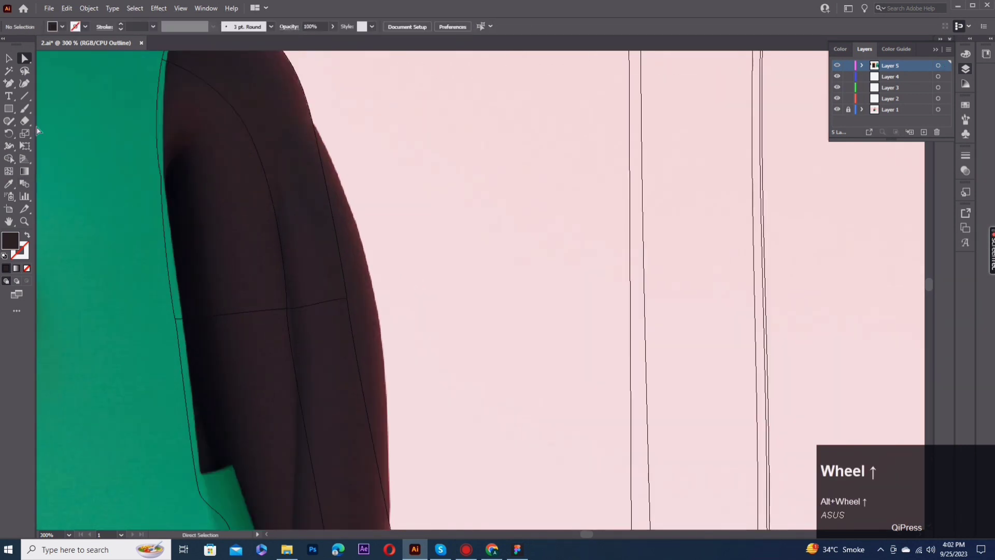
Add a mesh line starting near the armpit and adjust its points to run down the inner sleeve.
{"action": "left_click", "coordinate": [8, 171]}
{"action": "left_click", "coordinate": [161, 178]}
{"action": "left_click_drag", "start_coordinate": [186, 96], "coordinate": [166, 147]}
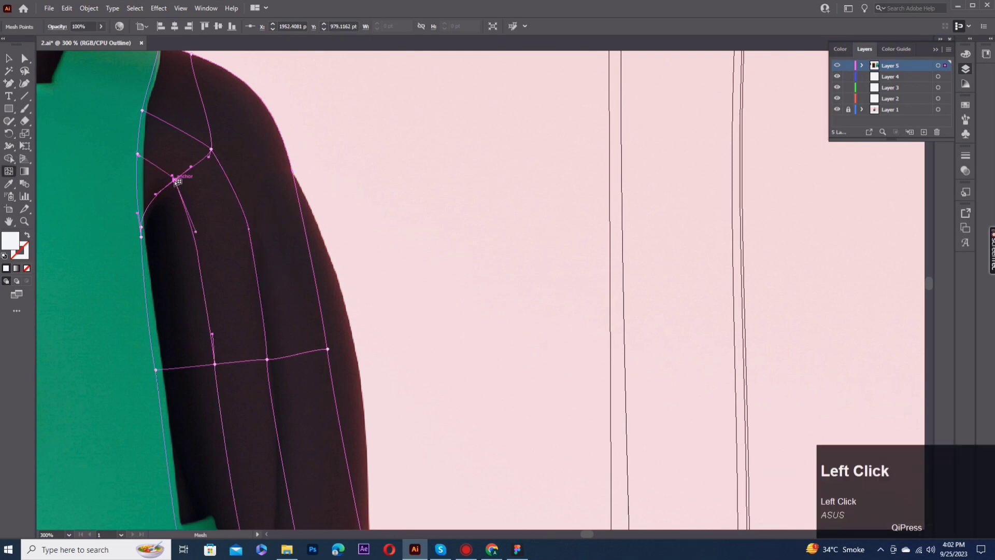
{"action": "key", "text": "a"}
{"action": "left_click_drag", "start_coordinate": [215, 364], "coordinate": [213, 361]}
{"action": "left_click_drag", "start_coordinate": [195, 232], "coordinate": [193, 234]}
Remove the extra anchor point near the apron tie and smooth the new mesh line down to the hem.
{"action": "scroll", "coordinate": [199, 271], "scroll_direction": "down", "scroll_amount": 5}
{"action": "left_click", "coordinate": [237, 278]}
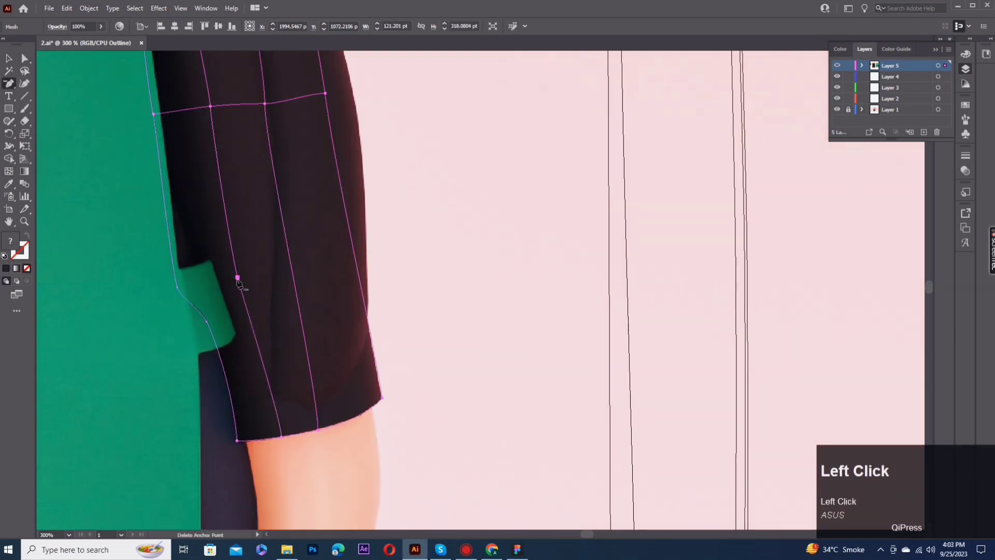
{"action": "left_click_drag", "start_coordinate": [211, 107], "coordinate": [216, 106]}
{"action": "left_click_drag", "start_coordinate": [280, 417], "coordinate": [252, 382]}
{"action": "left_click", "coordinate": [267, 222]}
{"action": "left_click_drag", "start_coordinate": [207, 114], "coordinate": [259, 217]}
Add mesh lines through the dark inner-sleeve shadow and colour their points with shades sampled from the reference.
{"action": "left_click", "coordinate": [10, 172]}
{"action": "left_click", "coordinate": [244, 212]}
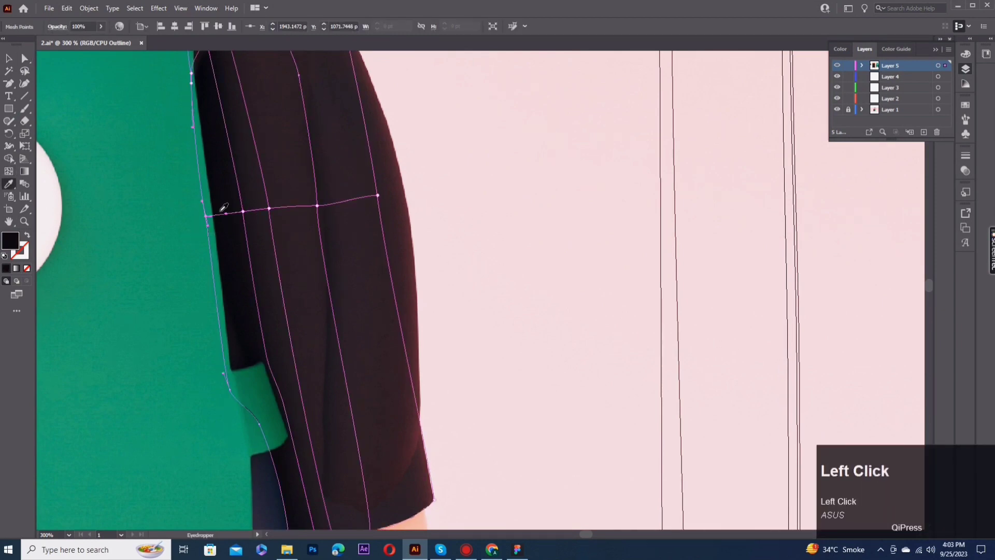
{"action": "scroll", "coordinate": [224, 208], "scroll_direction": "up", "scroll_amount": 3}
{"action": "key", "text": "a"}
{"action": "left_click", "coordinate": [9, 172]}
{"action": "left_click", "coordinate": [213, 209]}
{"action": "key", "text": "i"}
{"action": "left_click", "coordinate": [214, 208]}
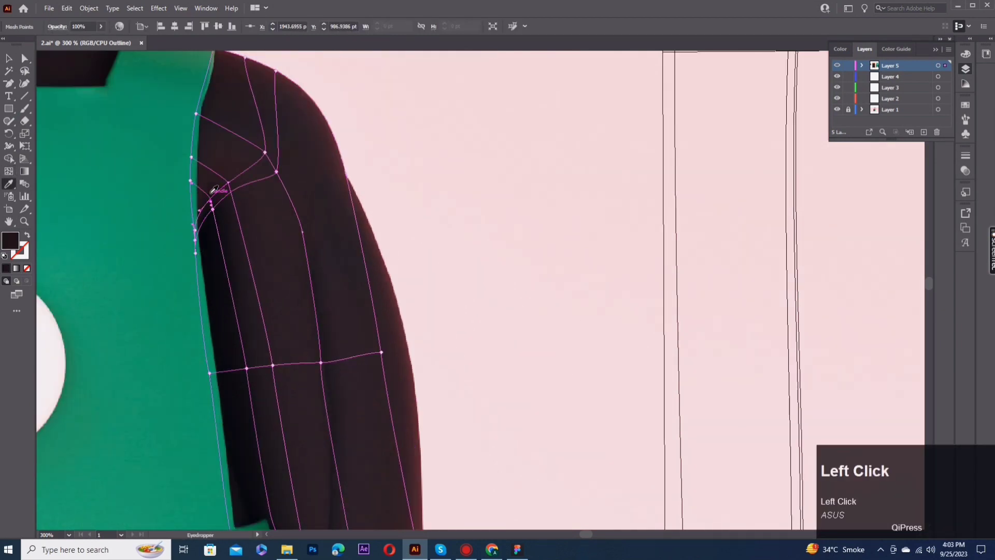
Match the mesh point colours around the armpit and along the sleeve's edge down to the hem with the reference.
{"action": "key", "text": "a"}
{"action": "left_click", "coordinate": [230, 192]}
{"action": "left_click_drag", "start_coordinate": [290, 352], "coordinate": [249, 186]}
{"action": "key", "text": "a"}
{"action": "scroll", "coordinate": [206, 207], "scroll_direction": "down", "scroll_amount": 2}
{"action": "left_click_drag", "start_coordinate": [177, 234], "coordinate": [195, 307]}
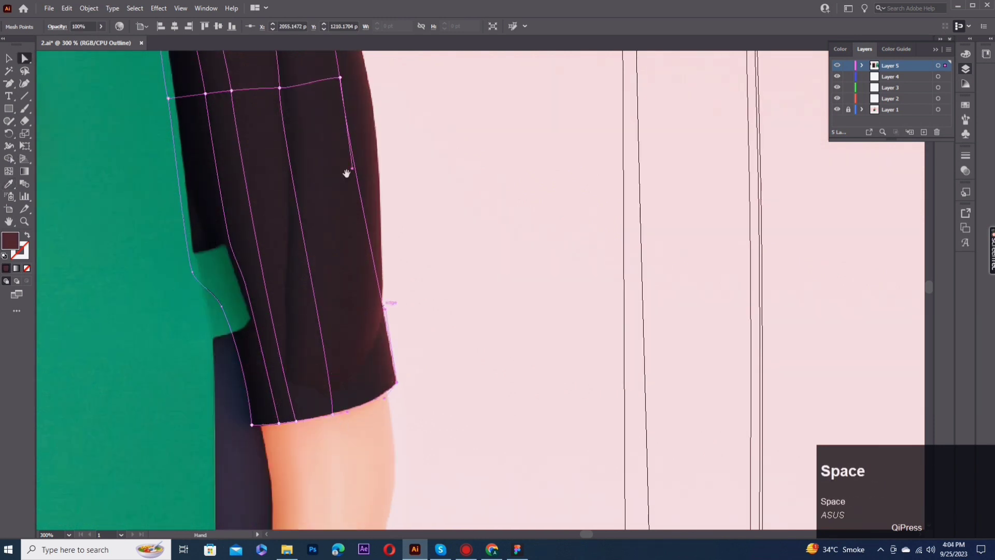
Recolour the shoulder and upper-sleeve mesh points with colours sampled from the reference.
{"action": "left_click_drag", "start_coordinate": [346, 173], "coordinate": [450, 293]}
{"action": "key", "text": "a"}
{"action": "left_click_drag", "start_coordinate": [397, 203], "coordinate": [433, 334]}
{"action": "key", "text": "i"}
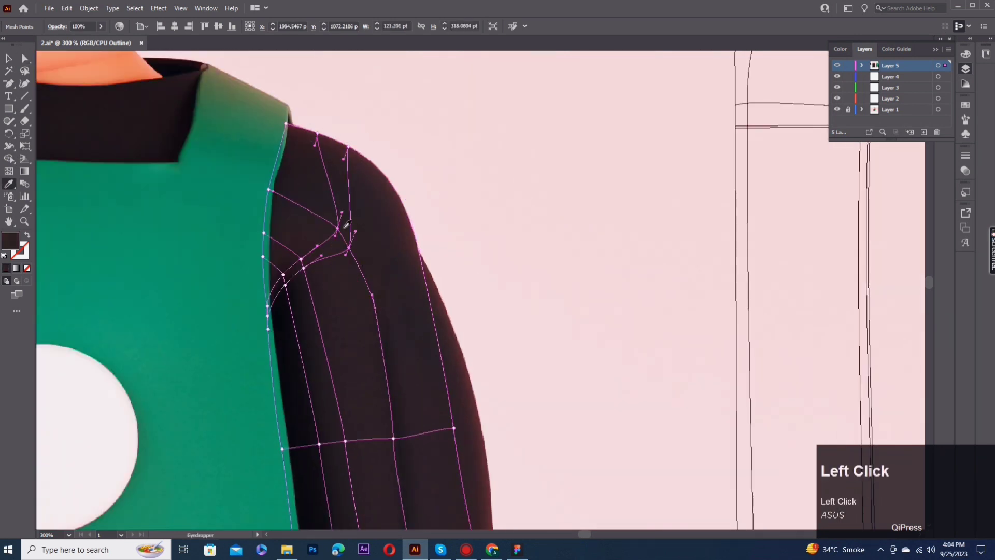
{"action": "key", "text": "a"}
{"action": "left_click_drag", "start_coordinate": [347, 224], "coordinate": [321, 106]}
Preview the coloured sleeve mesh on Layer 5 and return the layer to outline display.
{"action": "left_click", "coordinate": [570, 182]}
{"action": "left_click", "coordinate": [837, 66], "text": "ctrl"}
{"action": "left_click", "coordinate": [837, 66], "text": "ctrl"}
{"action": "scroll", "coordinate": [402, 276], "scroll_direction": "down", "scroll_amount": 3}
{"action": "scroll", "coordinate": [441, 325], "scroll_direction": "up", "scroll_amount": 2}
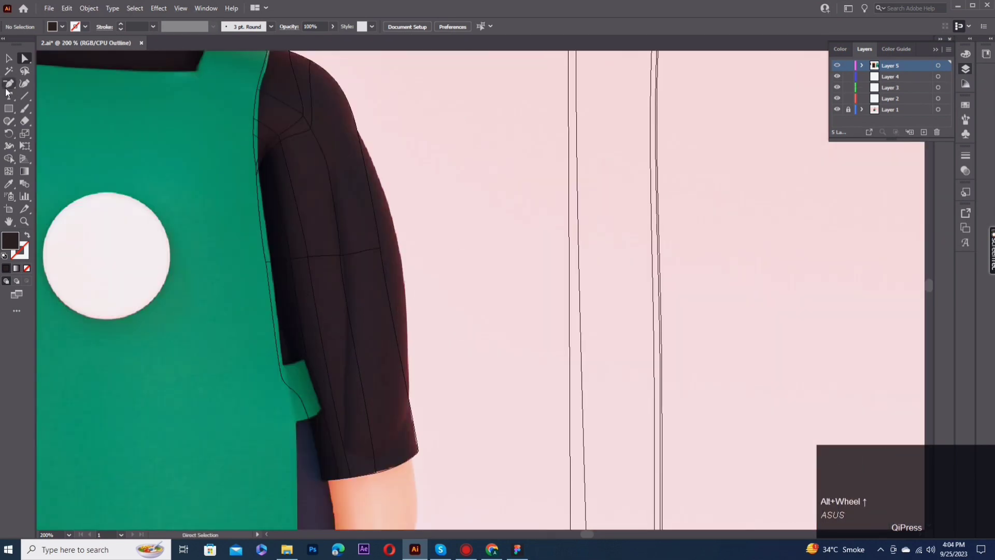
Draw a small rectangle on the outer part of the sleeve and convert it into a gradient mesh with a central point.
{"action": "left_click", "coordinate": [9, 84]}
{"action": "scroll", "coordinate": [374, 458], "scroll_direction": "up", "scroll_amount": 2}
{"action": "scroll", "coordinate": [347, 444], "scroll_direction": "down", "scroll_amount": 2}
{"action": "left_click", "coordinate": [9, 171]}
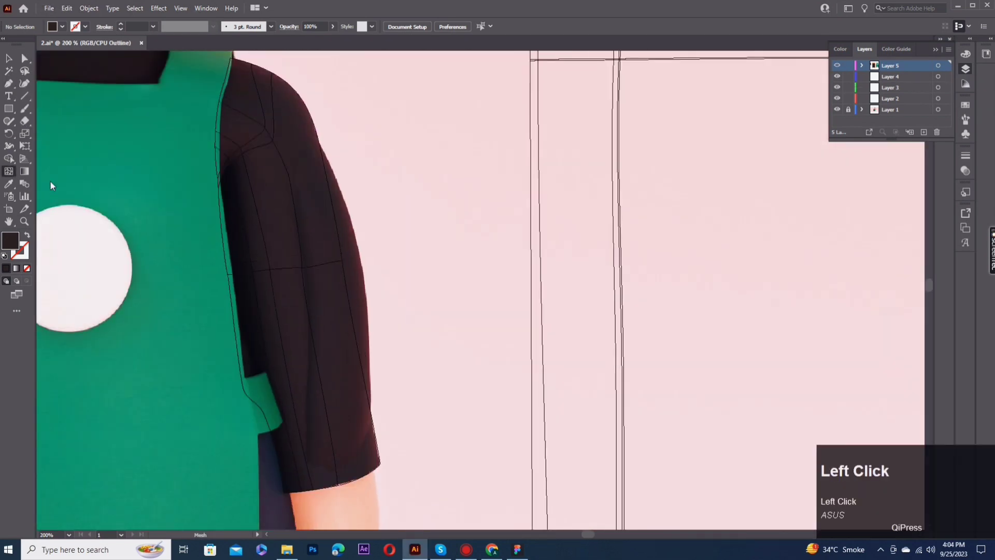
{"action": "left_click_drag", "start_coordinate": [348, 311], "coordinate": [362, 344]}
{"action": "key", "text": "u"}
{"action": "left_click", "coordinate": [343, 307]}
{"action": "key", "text": "a"}
Move the new mesh's top points to the upper end of the sleeve fold and curve its outer edge along the silhouette.
{"action": "scroll", "coordinate": [355, 280], "scroll_direction": "up", "scroll_amount": 2}
{"action": "left_click_drag", "start_coordinate": [258, 350], "coordinate": [204, 157]}
{"action": "left_click_drag", "start_coordinate": [296, 351], "coordinate": [244, 91]}
{"action": "left_click_drag", "start_coordinate": [220, 110], "coordinate": [267, 202]}
{"action": "scroll", "coordinate": [263, 239], "scroll_direction": "up", "scroll_amount": 4}
{"action": "left_click", "coordinate": [301, 172]}
{"action": "left_click", "coordinate": [348, 171]}
{"action": "left_click_drag", "start_coordinate": [348, 272], "coordinate": [463, 211]}
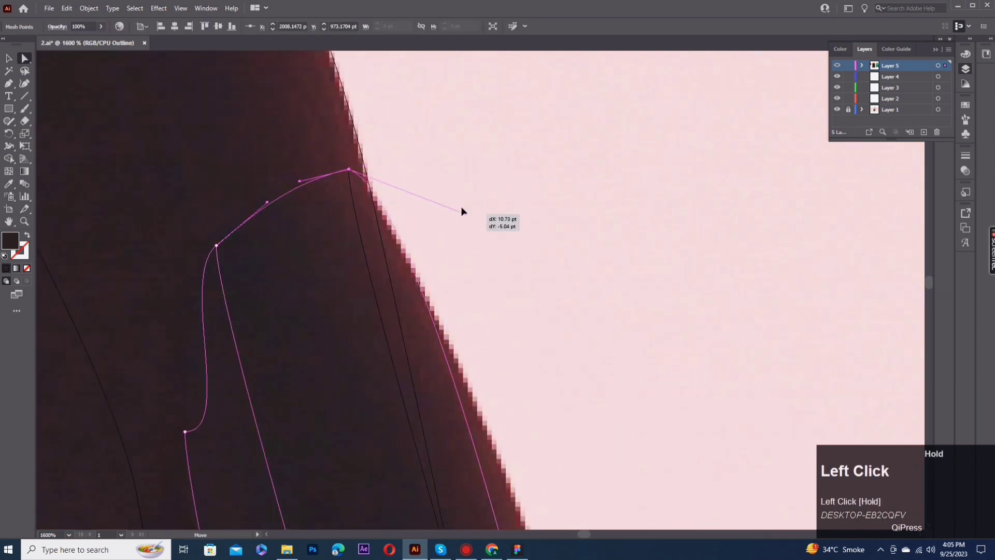
{"action": "scroll", "coordinate": [322, 300], "scroll_direction": "down", "scroll_amount": 3}
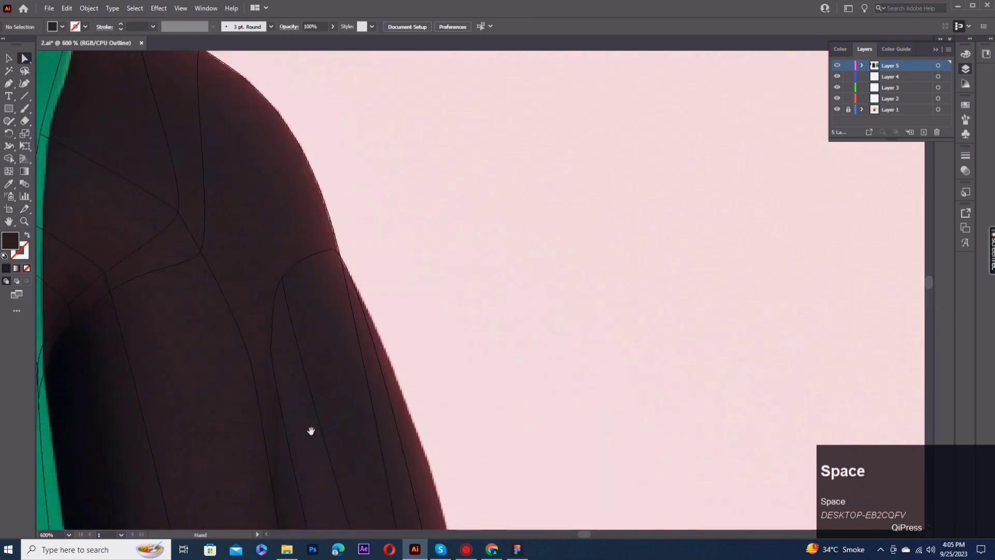
Add an anchor point on the fold mesh's inner edge and bend that edge along the sleeve fold.
{"action": "left_click_drag", "start_coordinate": [309, 431], "coordinate": [343, 270]}
{"action": "right_click", "coordinate": [9, 83]}
{"action": "left_click", "coordinate": [76, 97]}
{"action": "left_click", "coordinate": [317, 245]}
{"action": "left_click", "coordinate": [338, 333]}
{"action": "key", "text": "a"}
{"action": "left_click_drag", "start_coordinate": [338, 334], "coordinate": [309, 322]}
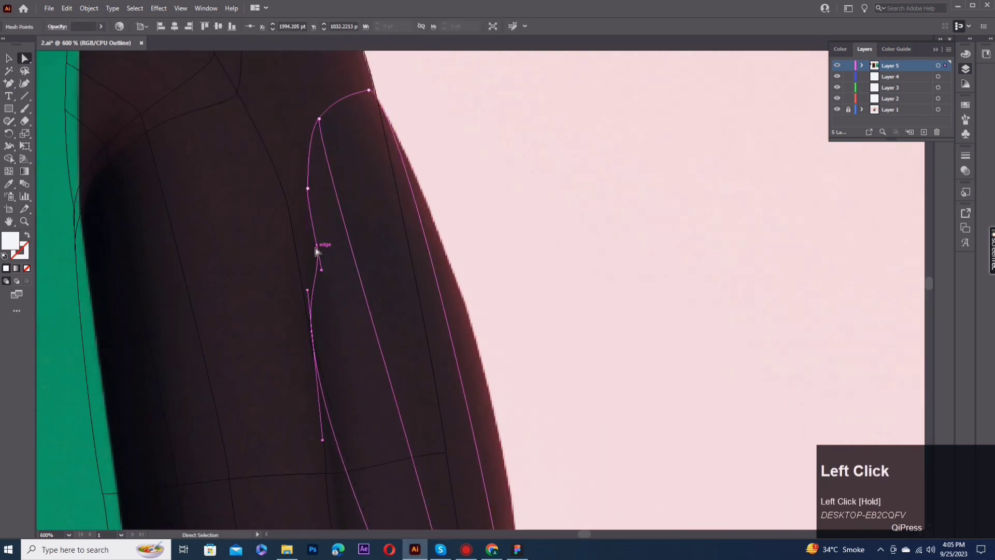
{"action": "left_click_drag", "start_coordinate": [314, 277], "coordinate": [314, 279]}
Move the fold mesh's inner middle point onto the fold line and smooth the curve above it.
{"action": "left_click", "coordinate": [351, 346]}
{"action": "left_click_drag", "start_coordinate": [370, 450], "coordinate": [350, 257]}
{"action": "left_click_drag", "start_coordinate": [368, 398], "coordinate": [327, 403]}
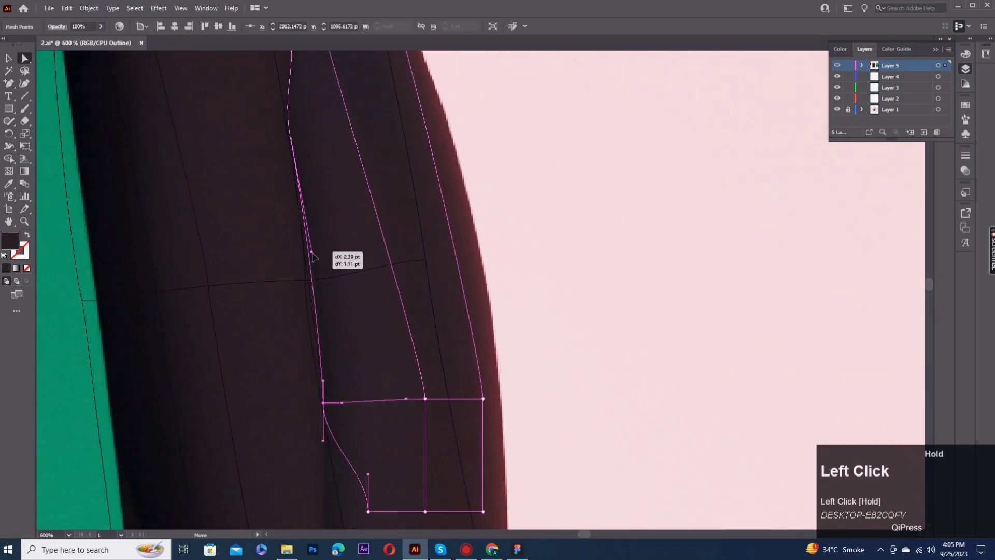
{"action": "left_click_drag", "start_coordinate": [312, 253], "coordinate": [312, 254]}
{"action": "left_click", "coordinate": [371, 425]}
Move the fold mesh's bottom inner point down the fold line to near the hem and straighten its edge.
{"action": "left_click_drag", "start_coordinate": [386, 518], "coordinate": [364, 264]}
{"action": "left_click_drag", "start_coordinate": [347, 224], "coordinate": [319, 295]}
{"action": "left_click_drag", "start_coordinate": [319, 296], "coordinate": [303, 376]}
{"action": "left_click_drag", "start_coordinate": [317, 263], "coordinate": [315, 385]}
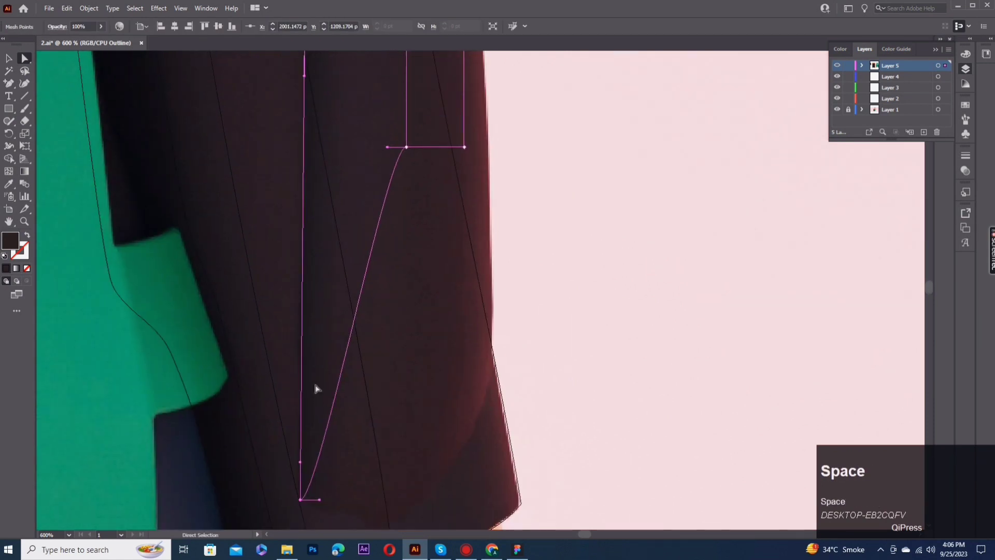
Add anchor points along the fold mesh's lower inner edge and shift them so the edge follows the sleeve fold.
{"action": "left_click", "coordinate": [316, 386]}
{"action": "left_click", "coordinate": [9, 83]}
{"action": "left_click", "coordinate": [303, 173]}
{"action": "left_click", "coordinate": [302, 330]}
{"action": "left_click", "coordinate": [302, 408]}
{"action": "key", "text": "a"}
{"action": "key", "text": "Right"}
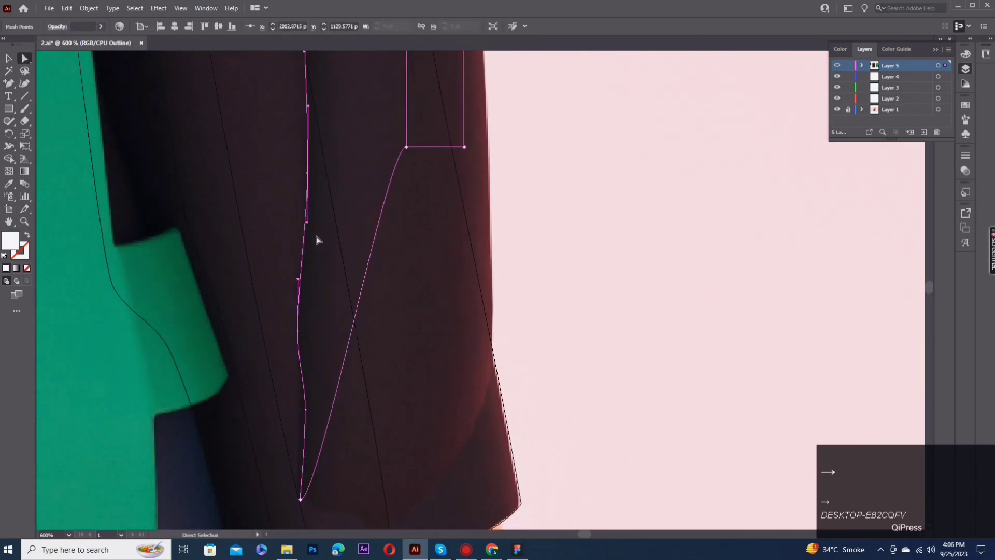
{"action": "left_click", "coordinate": [314, 419]}
Move the fold mesh's bottom middle point down near the hem and add an anchor point to bend the adjoining bottom edge.
{"action": "left_click_drag", "start_coordinate": [407, 169], "coordinate": [374, 520]}
{"action": "left_click_drag", "start_coordinate": [381, 519], "coordinate": [276, 300]}
{"action": "left_click", "coordinate": [305, 310]}
{"action": "key", "text": "a"}
{"action": "left_click", "coordinate": [9, 83]}
{"action": "left_click", "coordinate": [275, 292]}
{"action": "key", "text": "a"}
{"action": "left_click_drag", "start_coordinate": [323, 312], "coordinate": [251, 358]}
{"action": "left_click", "coordinate": [255, 383]}
{"action": "scroll", "coordinate": [255, 383], "scroll_direction": "down", "scroll_amount": 2}
Move the fold mesh's bottom outer point down near the hem and round the lower outer edge along the fold's shading.
{"action": "left_click_drag", "start_coordinate": [319, 189], "coordinate": [205, 422]}
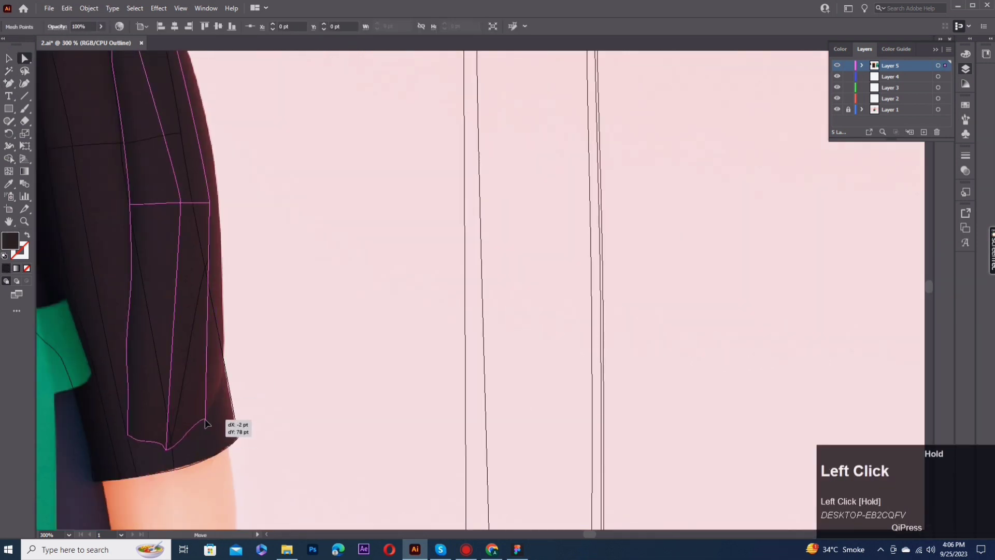
{"action": "left_click_drag", "start_coordinate": [244, 342], "coordinate": [245, 349]}
{"action": "left_click_drag", "start_coordinate": [193, 444], "coordinate": [203, 380]}
{"action": "scroll", "coordinate": [203, 380], "scroll_direction": "up", "scroll_amount": 5}
{"action": "left_click_drag", "start_coordinate": [219, 251], "coordinate": [240, 298]}
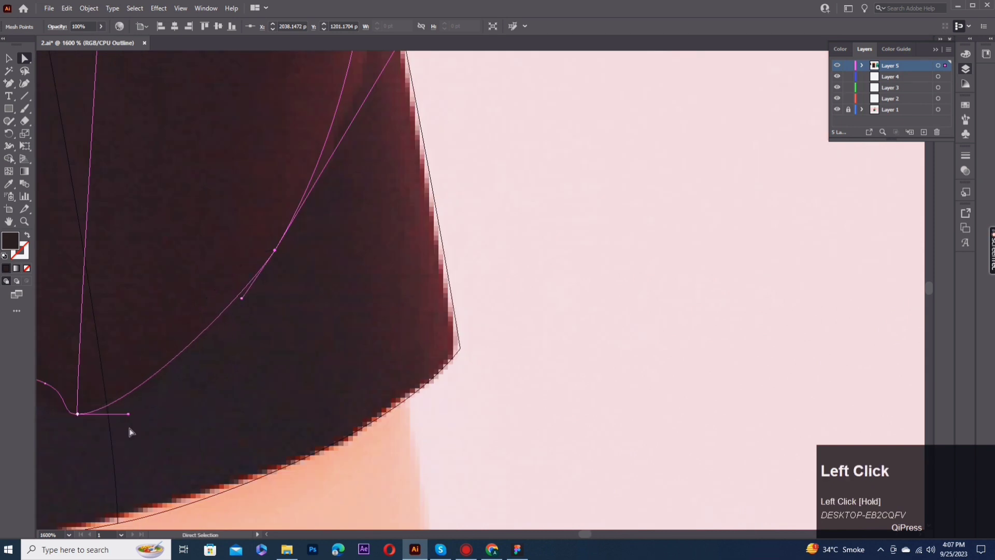
{"action": "left_click_drag", "start_coordinate": [128, 413], "coordinate": [136, 424]}
{"action": "left_click", "coordinate": [231, 369]}
Move the outer point of the fold mesh's middle row onto the sleeve silhouette.
{"action": "scroll", "coordinate": [231, 369], "scroll_direction": "down", "scroll_amount": 3}
{"action": "left_click_drag", "start_coordinate": [231, 371], "coordinate": [169, 488]}
{"action": "left_click_drag", "start_coordinate": [270, 307], "coordinate": [277, 318]}
{"action": "left_click_drag", "start_coordinate": [270, 201], "coordinate": [267, 402]}
{"action": "left_click_drag", "start_coordinate": [196, 219], "coordinate": [209, 212]}
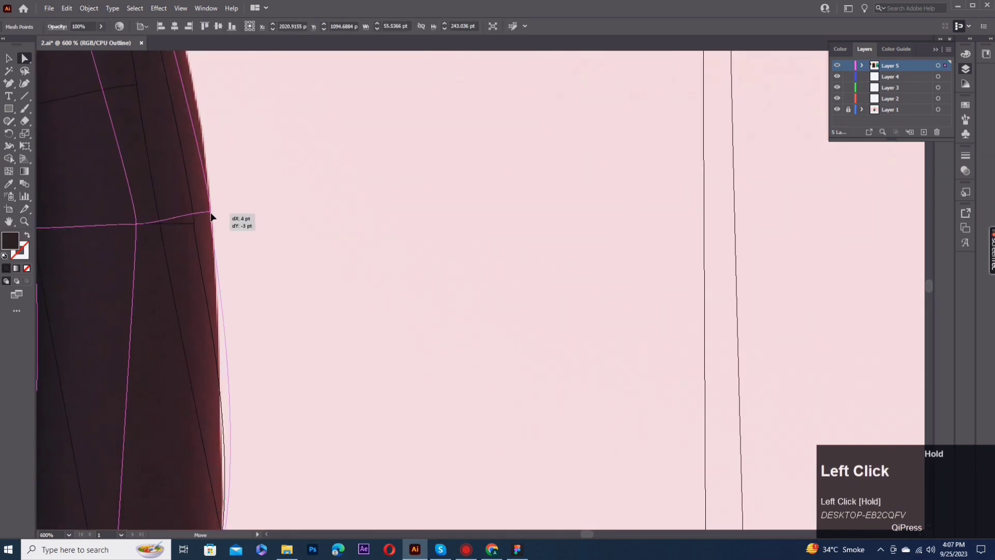
{"action": "left_click_drag", "start_coordinate": [223, 259], "coordinate": [230, 146]}
Add anchor points on the fold mesh's outer edge and pull them onto the sleeve silhouette.
{"action": "left_click", "coordinate": [9, 83]}
{"action": "left_click", "coordinate": [238, 286]}
{"action": "key", "text": "a"}
{"action": "left_click_drag", "start_coordinate": [238, 288], "coordinate": [230, 289]}
{"action": "left_click_drag", "start_coordinate": [265, 157], "coordinate": [249, 362]}
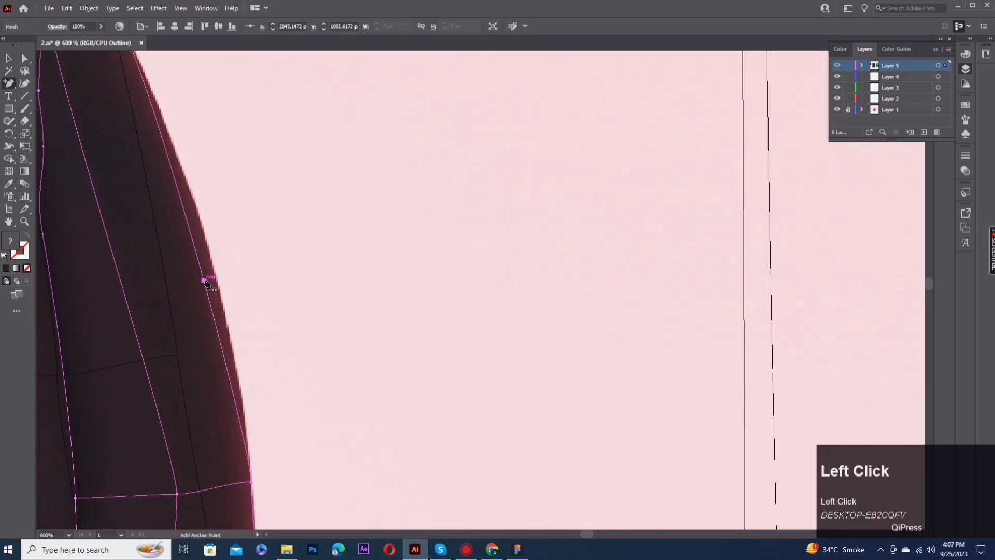
{"action": "key", "text": "a"}
{"action": "left_click_drag", "start_coordinate": [203, 280], "coordinate": [214, 278]}
{"action": "left_click_drag", "start_coordinate": [264, 161], "coordinate": [317, 352]}
{"action": "left_click_drag", "start_coordinate": [169, 202], "coordinate": [177, 197]}
{"action": "left_click", "coordinate": [216, 263]}
Shift the fold mesh's centre point inward and smooth the vertical mesh line running through it.
{"action": "scroll", "coordinate": [215, 269], "scroll_direction": "down", "scroll_amount": 5}
{"action": "scroll", "coordinate": [239, 366], "scroll_direction": "up", "scroll_amount": 3}
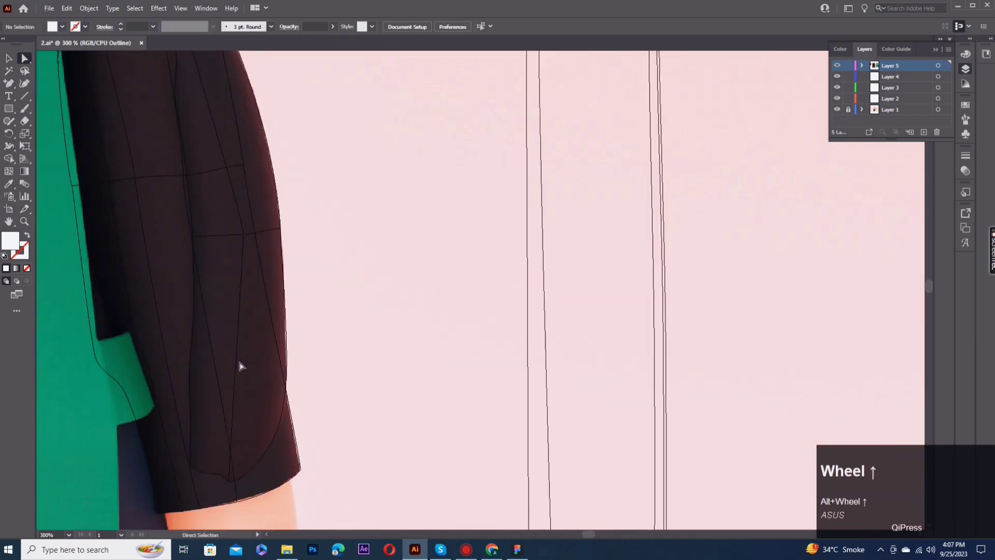
{"action": "left_click_drag", "start_coordinate": [243, 234], "coordinate": [232, 194]}
{"action": "left_click", "coordinate": [237, 194]}
{"action": "left_click", "coordinate": [231, 232]}
{"action": "left_click_drag", "start_coordinate": [231, 249], "coordinate": [230, 282]}
{"action": "left_click_drag", "start_coordinate": [228, 171], "coordinate": [231, 288]}
{"action": "left_click_drag", "start_coordinate": [188, 134], "coordinate": [201, 134]}
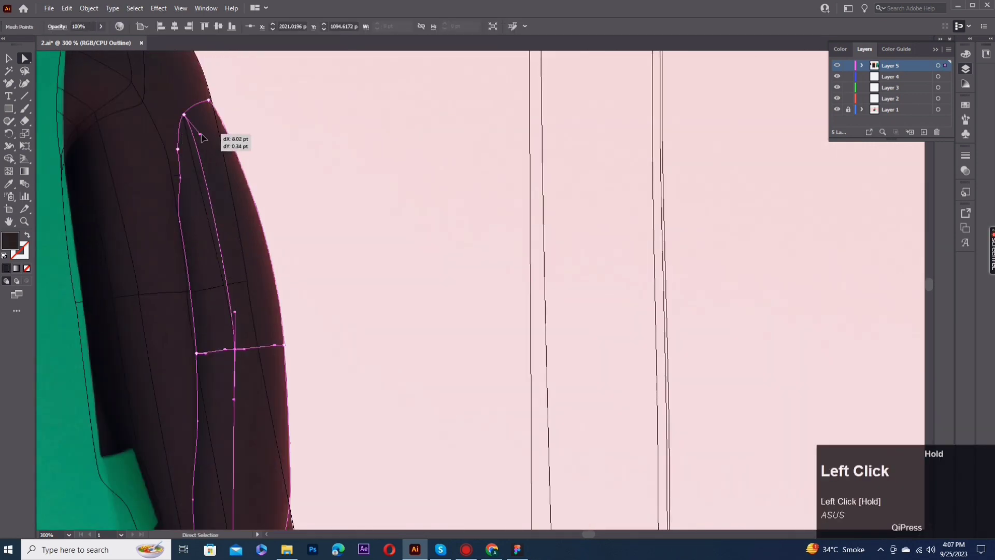
{"action": "left_click", "coordinate": [249, 196]}
Colour the fold mesh's inner and lower points with shades sampled from the reference sleeve.
{"action": "left_click_drag", "start_coordinate": [288, 384], "coordinate": [363, 196]}
{"action": "key", "text": "a"}
{"action": "left_click", "coordinate": [272, 165]}
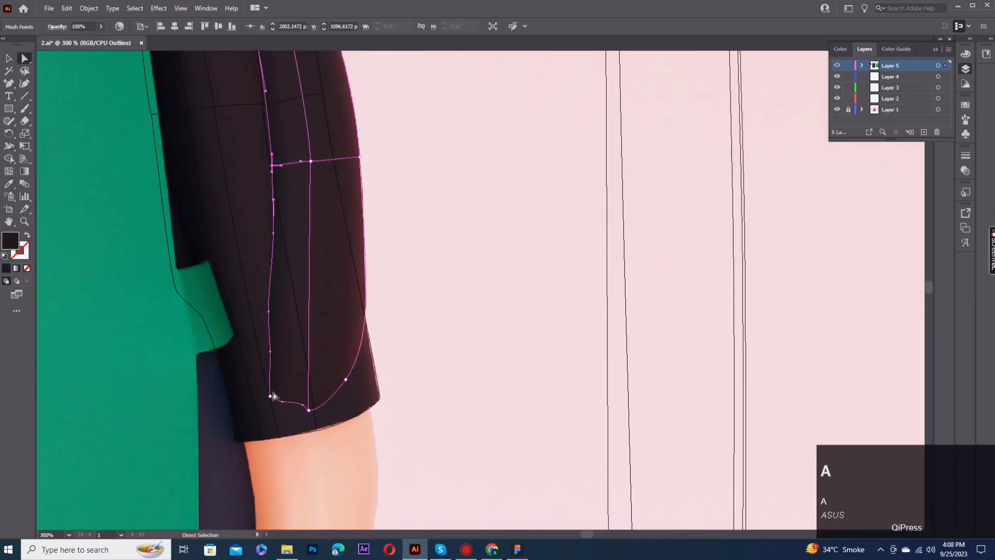
{"action": "left_click_drag", "start_coordinate": [339, 393], "coordinate": [356, 382]}
{"action": "key", "text": "i"}
{"action": "left_click", "coordinate": [356, 358]}
{"action": "key", "text": "a"}
{"action": "left_click", "coordinate": [430, 156]}
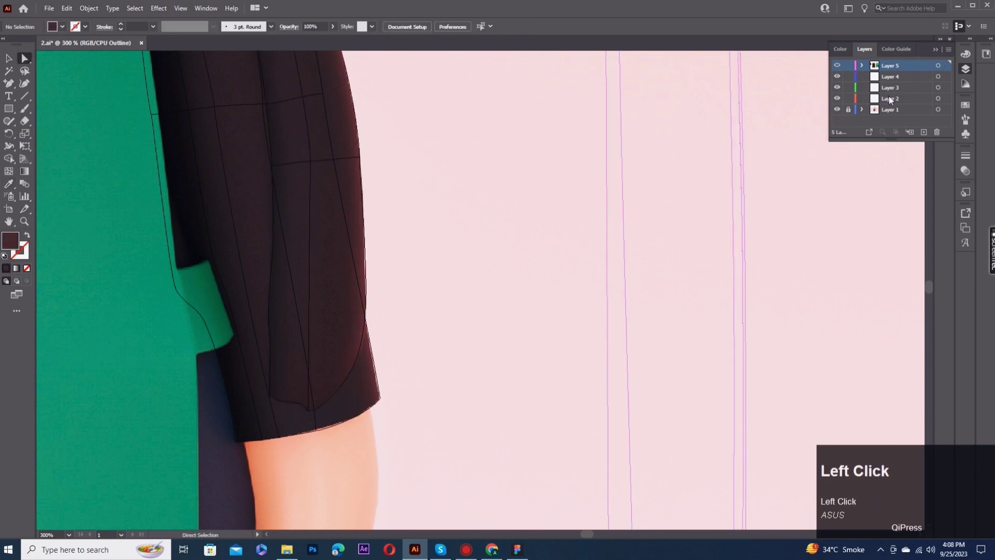
Return Layer 5 to preview display and move the sleeve meshes beside the reference sleeve for comparison.
{"action": "left_click", "coordinate": [837, 65], "text": "ctrl"}
{"action": "left_click_drag", "start_coordinate": [472, 181], "coordinate": [502, 320]}
{"action": "scroll", "coordinate": [469, 317], "scroll_direction": "down", "scroll_amount": 3}
{"action": "scroll", "coordinate": [469, 319], "scroll_direction": "up", "scroll_amount": 1}
{"action": "key", "text": "space"}
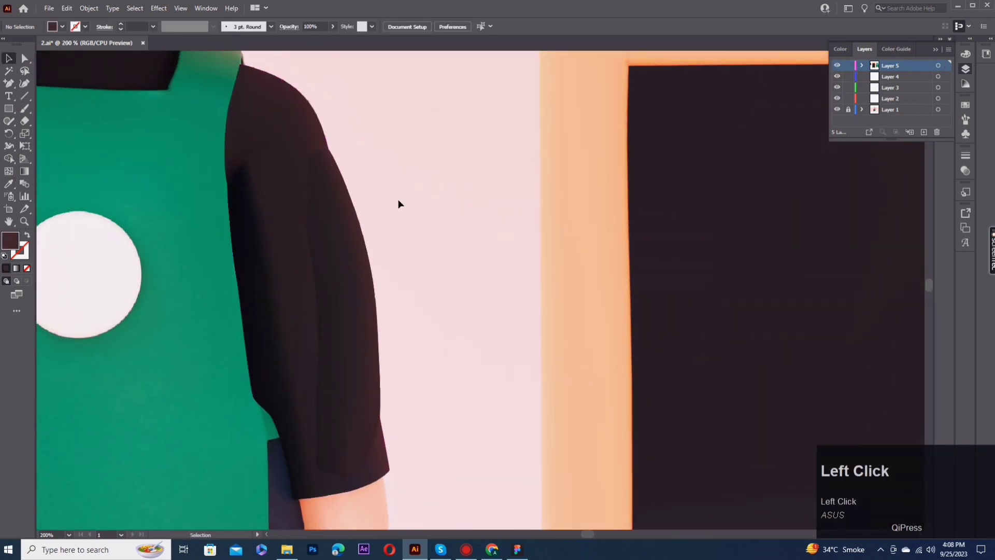
{"action": "left_click_drag", "start_coordinate": [261, 298], "coordinate": [416, 293]}
{"action": "left_click", "coordinate": [353, 151]}
Recolour the main sleeve mesh's middle and upper points with shades sampled from the reference sleeve.
{"action": "key", "text": "a"}
{"action": "left_click", "coordinate": [433, 271]}
{"action": "key", "text": "i"}
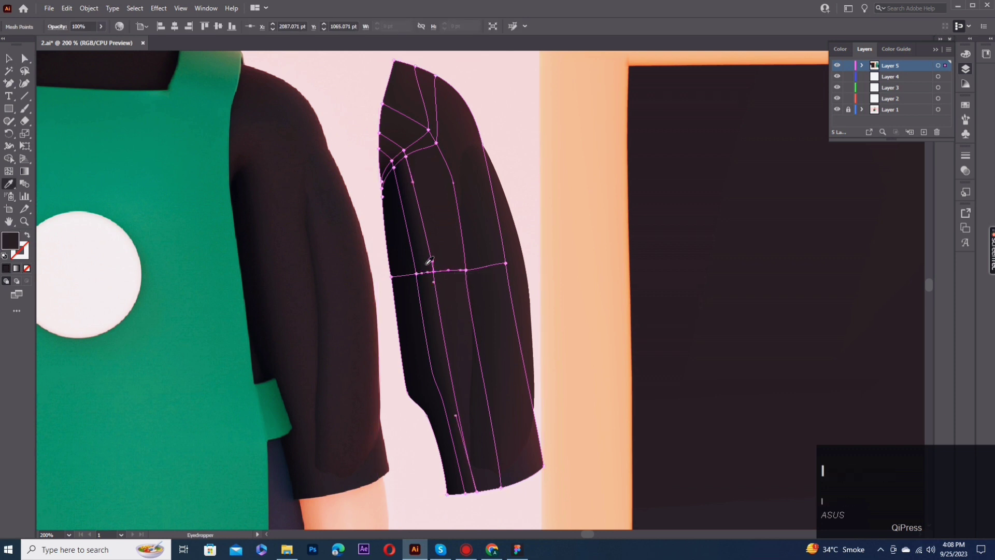
{"action": "left_click", "coordinate": [566, 167]}
{"action": "left_click", "coordinate": [437, 147]}
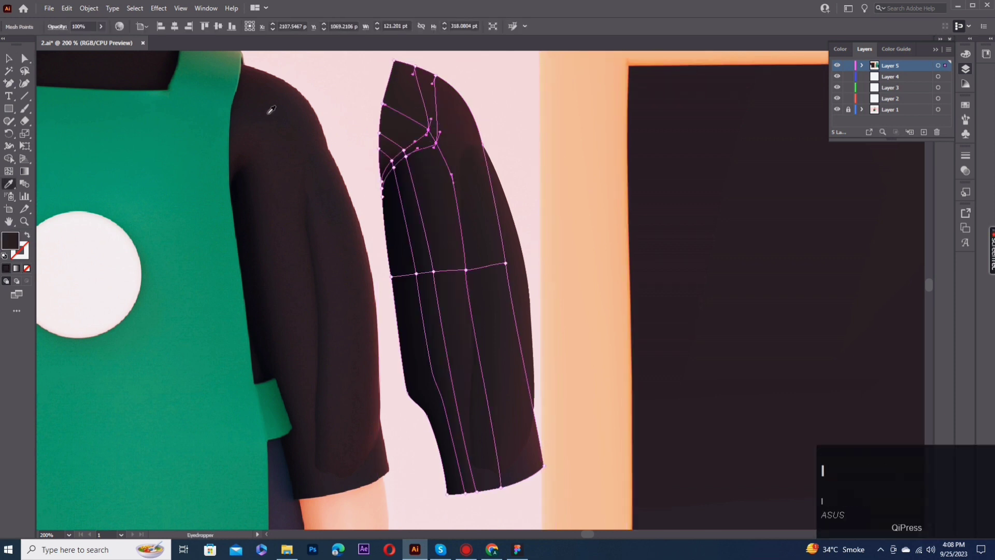
{"action": "left_click", "coordinate": [540, 183]}
{"action": "key", "text": "space"}
{"action": "left_click_drag", "start_coordinate": [540, 182], "coordinate": [520, 175]}
Add a vertical mesh line through the outer half of the fold mesh.
{"action": "left_click", "coordinate": [451, 302]}
{"action": "left_click", "coordinate": [604, 262]}
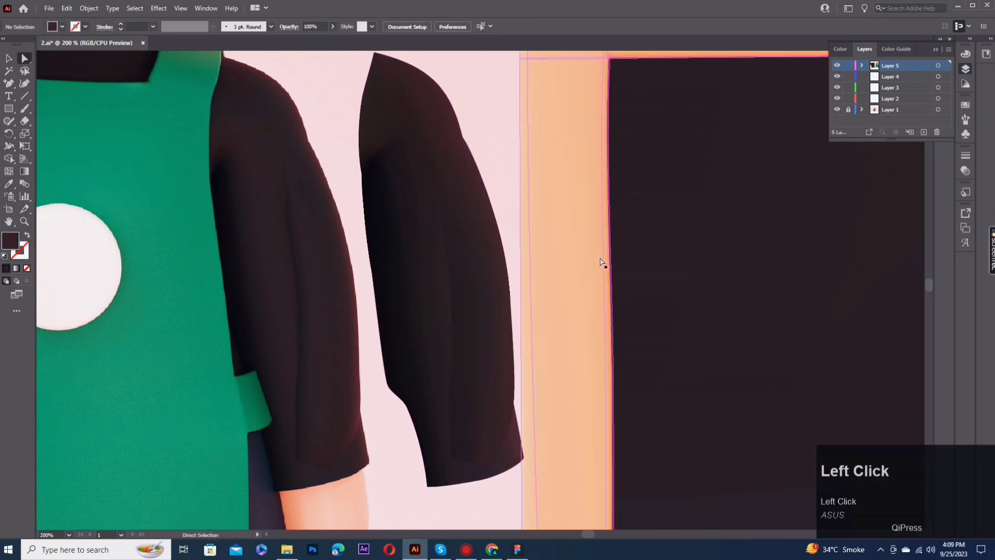
{"action": "left_click", "coordinate": [455, 312]}
{"action": "key", "text": "a"}
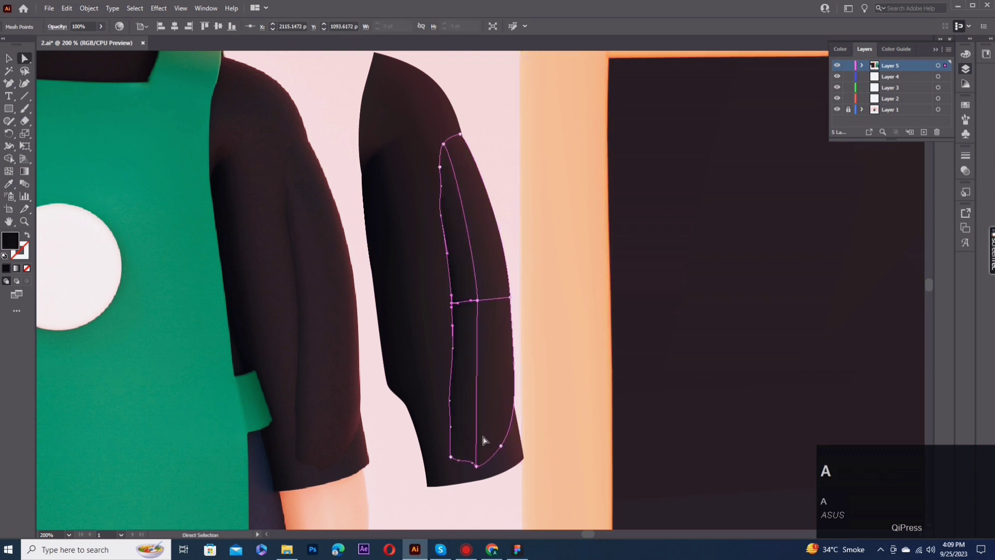
{"action": "left_click", "coordinate": [477, 301]}
{"action": "left_click", "coordinate": [9, 171]}
{"action": "left_click", "coordinate": [494, 299]}
Recolour the fold mesh's centre and outer middle points with dark brown-red shades sampled from the reference sleeve.
{"action": "key", "text": "a"}
{"action": "left_click", "coordinate": [477, 301]}
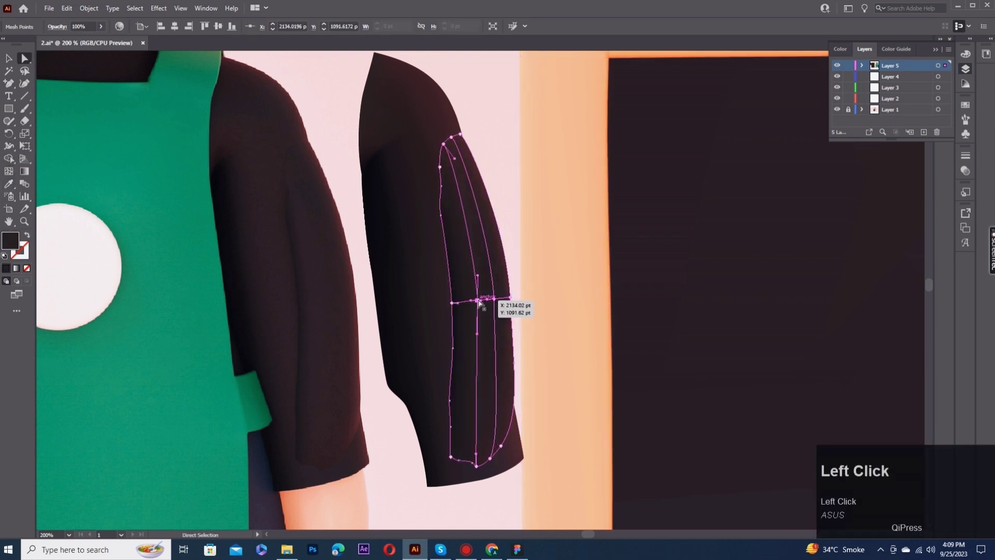
{"action": "key", "text": "i"}
{"action": "left_click", "coordinate": [330, 248]}
{"action": "key", "text": "a"}
{"action": "left_click", "coordinate": [330, 250]}
{"action": "left_click", "coordinate": [512, 299]}
{"action": "key", "text": "i"}
{"action": "left_click", "coordinate": [353, 306]}
{"action": "key", "text": "a"}
{"action": "left_click", "coordinate": [373, 337]}
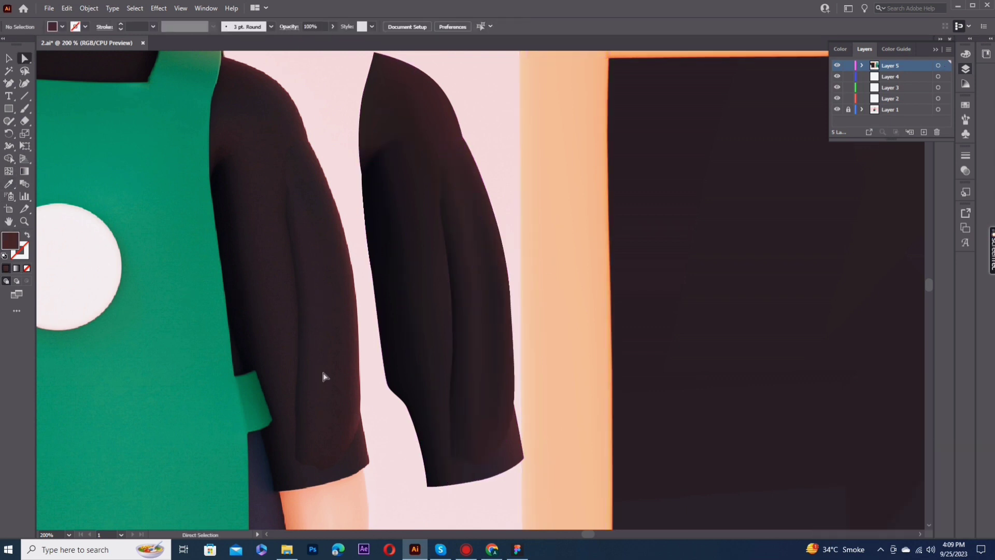
{"action": "left_click", "coordinate": [510, 454]}
{"action": "left_click", "coordinate": [511, 483]}
Group the main sleeve and fold meshes and move the group back over the reference sleeve.
{"action": "key", "text": "v"}
{"action": "scroll", "coordinate": [492, 490], "scroll_direction": "down", "scroll_amount": 2}
{"action": "left_click", "coordinate": [459, 381]}
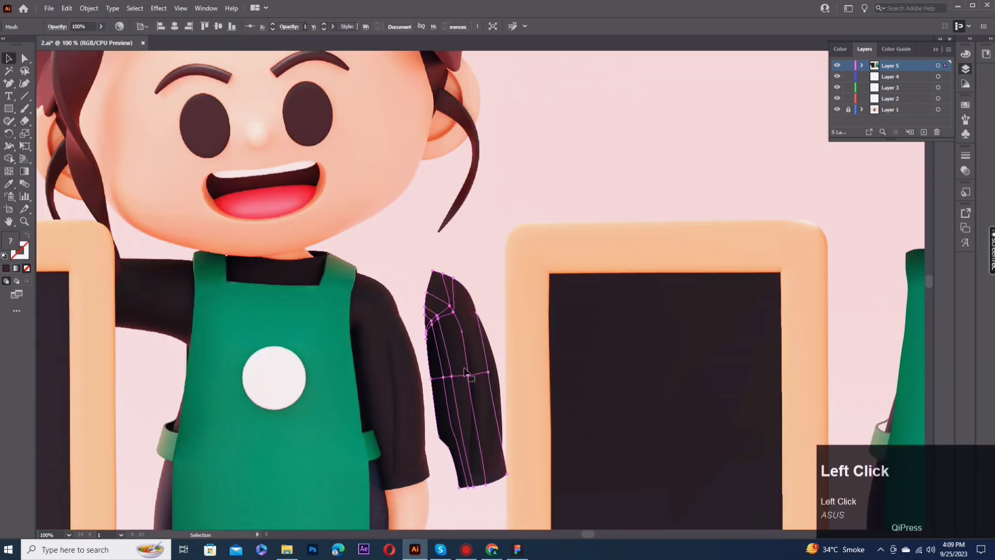
{"action": "scroll", "coordinate": [474, 383], "scroll_direction": "up", "scroll_amount": 1}
{"action": "left_click", "coordinate": [481, 378], "text": "shift"}
{"action": "key", "text": "ctrl+g"}
{"action": "left_click_drag", "start_coordinate": [529, 308], "coordinate": [414, 311]}
{"action": "key", "text": "Left"}
{"action": "left_click", "coordinate": [506, 301]}
Draw a closed Pen path around the black shirt collar between the apron straps, curving its top edge under the neck.
{"action": "left_click_drag", "start_coordinate": [265, 146], "coordinate": [434, 277]}
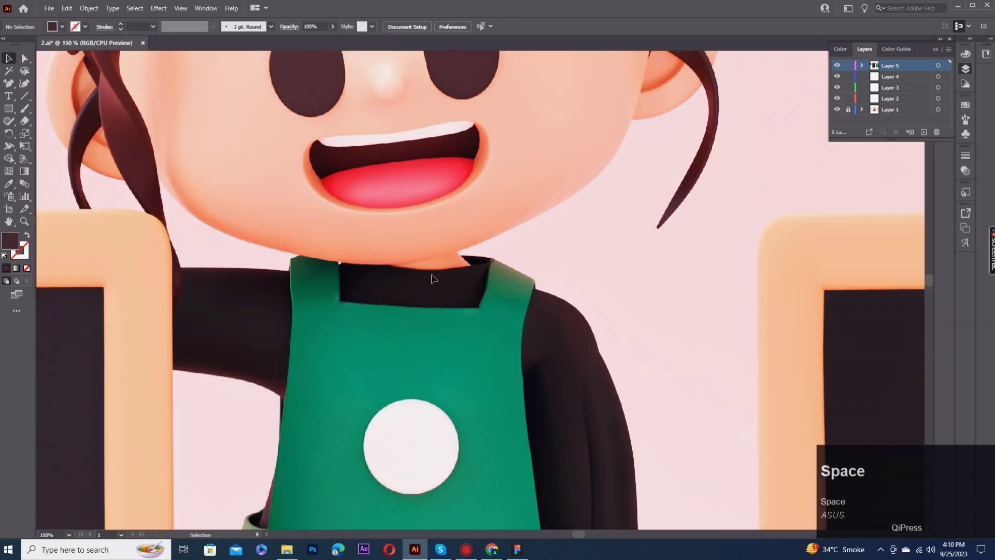
{"action": "scroll", "coordinate": [418, 253], "scroll_direction": "up", "scroll_amount": 3}
{"action": "right_click", "coordinate": [9, 83]}
{"action": "left_click", "coordinate": [50, 83]}
{"action": "left_click", "coordinate": [203, 292]}
{"action": "left_click", "coordinate": [224, 279]}
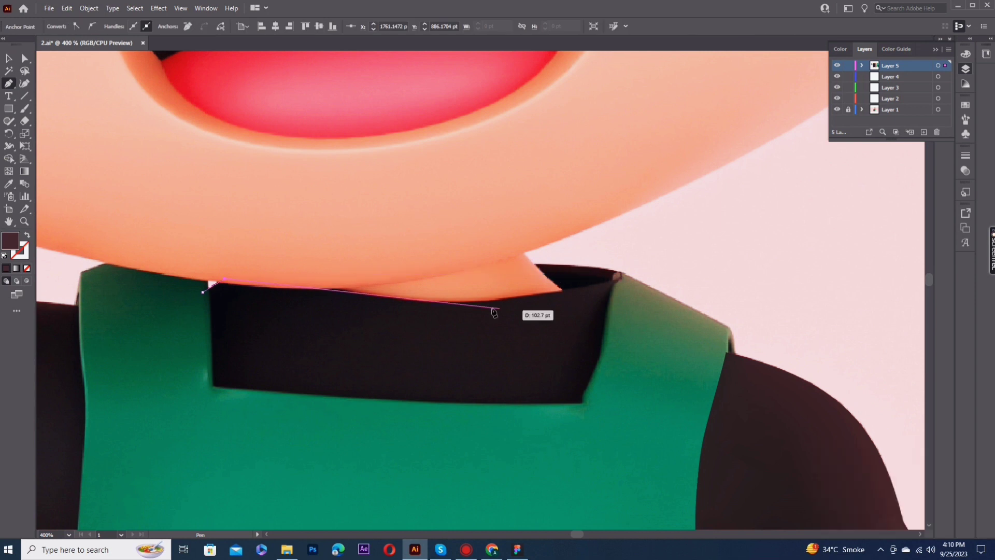
{"action": "left_click_drag", "start_coordinate": [386, 298], "coordinate": [413, 305]}
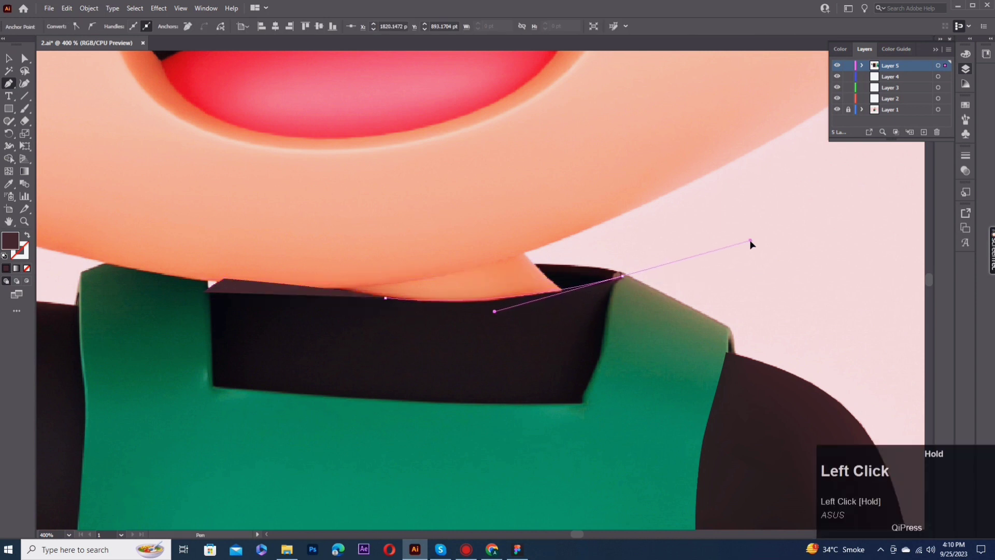
{"action": "left_click_drag", "start_coordinate": [751, 244], "coordinate": [752, 244]}
{"action": "left_click", "coordinate": [608, 369]}
{"action": "left_click", "coordinate": [586, 414]}
{"action": "left_click", "coordinate": [200, 403]}
{"action": "left_click", "coordinate": [203, 291]}
Switch Layer 5 to outline display and add a horizontal and a vertical mesh line to the collar shape.
{"action": "left_click", "coordinate": [837, 66], "text": "ctrl"}
{"action": "left_click", "coordinate": [9, 171]}
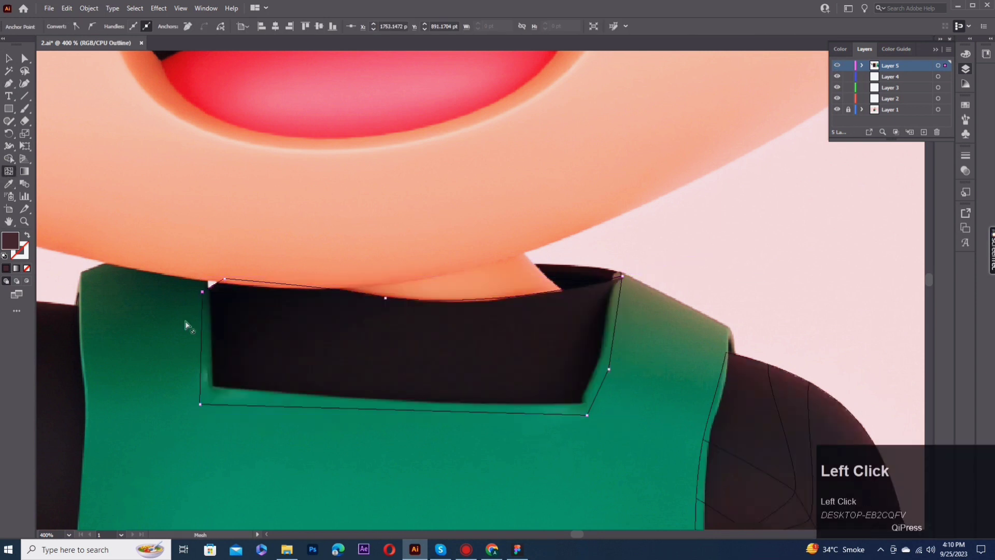
{"action": "left_click", "coordinate": [201, 340]}
{"action": "left_click", "coordinate": [411, 347]}
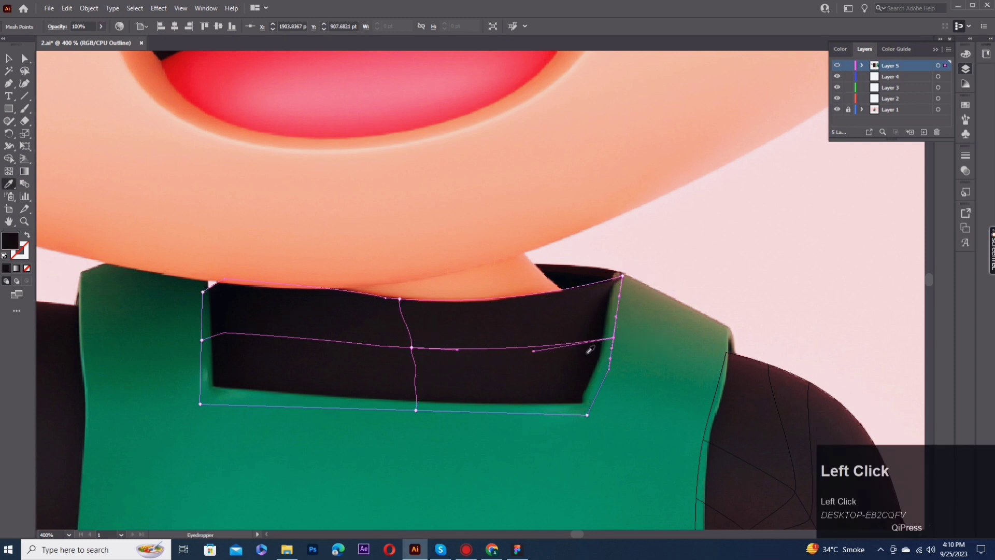
Colour the collar mesh's points with dark shades sampled from the reference collar.
{"action": "left_click", "coordinate": [838, 65], "text": "ctrl"}
{"action": "left_click", "coordinate": [399, 299]}
{"action": "key", "text": "i"}
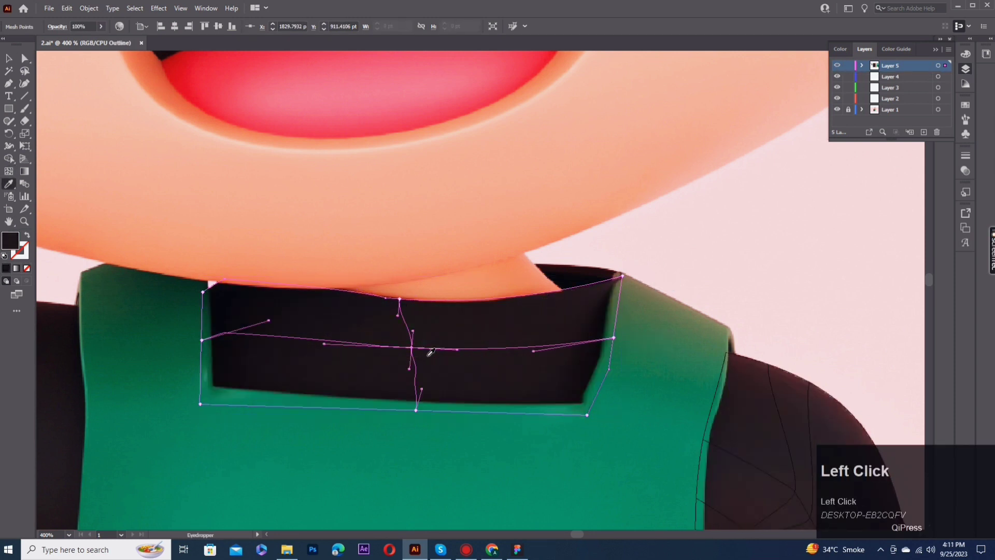
{"action": "key", "text": "v"}
{"action": "left_click", "coordinate": [603, 267]}
Draw a closed Pen path over the inner back of the collar, curving its top edge beside the neck.
{"action": "scroll", "coordinate": [604, 267], "scroll_direction": "up", "scroll_amount": 2}
{"action": "left_click", "coordinate": [9, 83]}
{"action": "left_click", "coordinate": [444, 259]}
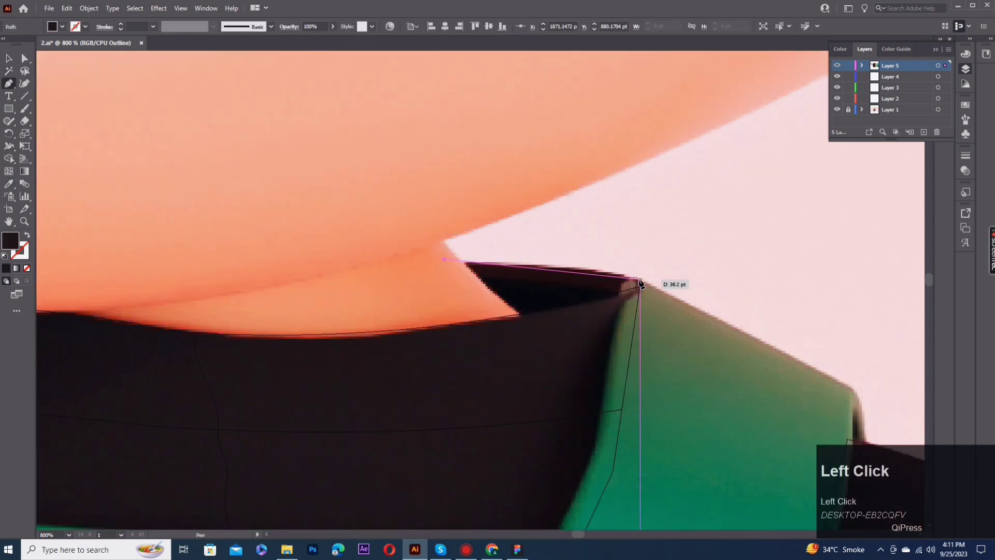
{"action": "left_click_drag", "start_coordinate": [635, 281], "coordinate": [658, 298]}
{"action": "left_click", "coordinate": [635, 281]}
Add two closely spaced horizontal mesh lines across the back collar shape.
{"action": "left_click", "coordinate": [9, 171]}
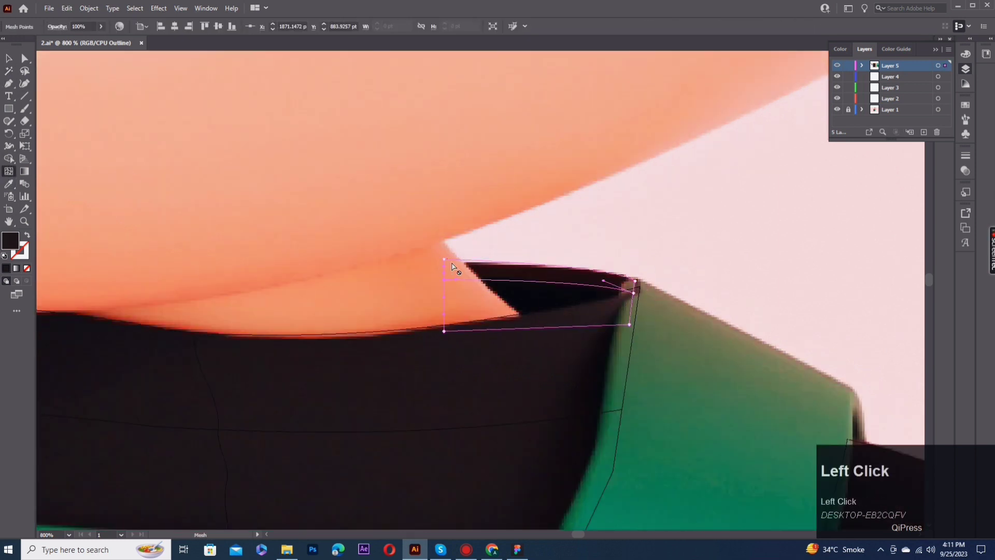
{"action": "left_click", "coordinate": [629, 284]}
{"action": "scroll", "coordinate": [638, 285], "scroll_direction": "up", "scroll_amount": 3}
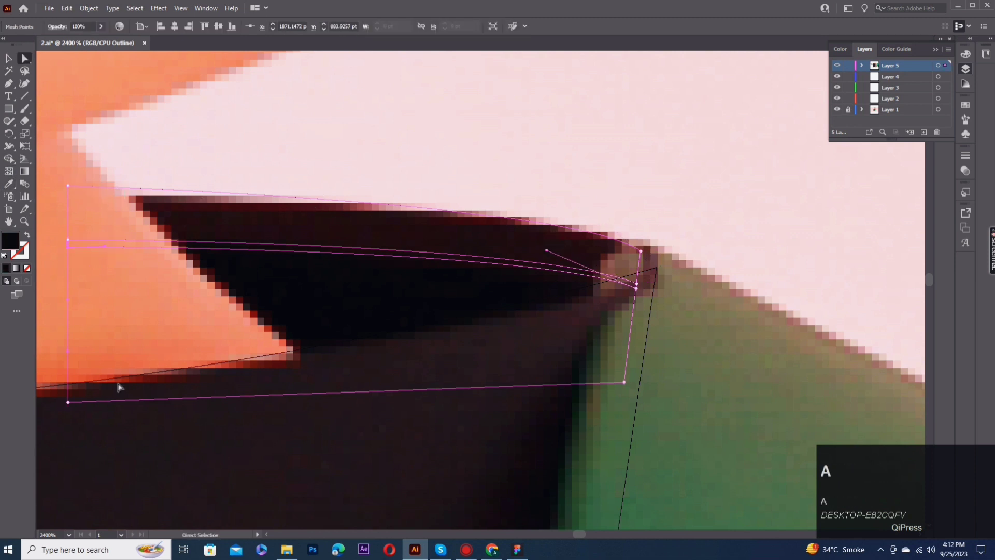
Return Layer 5 to preview display and colour the back collar mesh's upper row dark red.
{"action": "left_click", "coordinate": [838, 68], "text": "ctrl"}
{"action": "left_click", "coordinate": [725, 114]}
{"action": "left_click", "coordinate": [68, 240]}
{"action": "key", "text": "i"}
{"action": "left_click", "coordinate": [91, 239]}
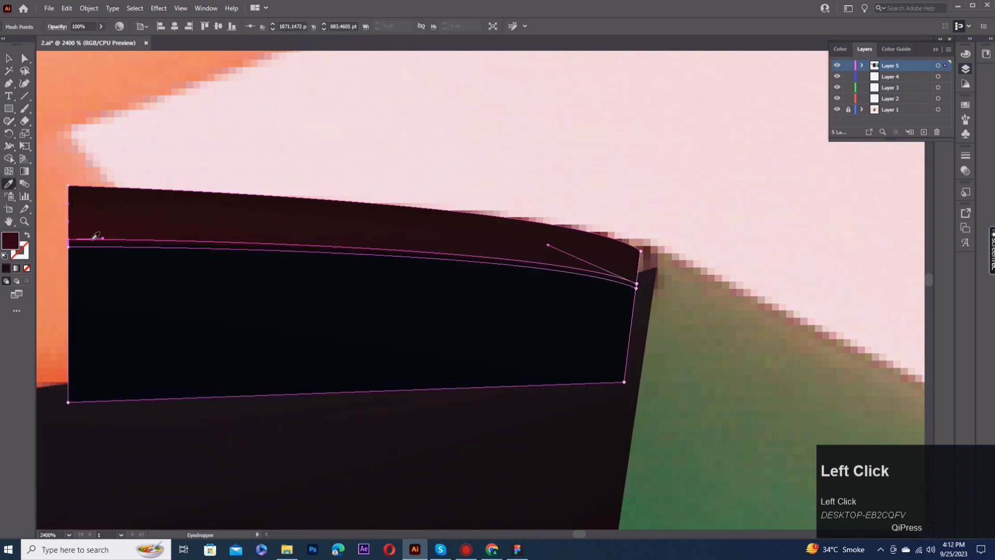
{"action": "key", "text": "a"}
{"action": "left_click", "coordinate": [596, 171]}
Place the front collar mesh in front of the back collar piece and move both beside the reference collar.
{"action": "scroll", "coordinate": [593, 238], "scroll_direction": "down", "scroll_amount": 4}
{"action": "left_click", "coordinate": [393, 311]}
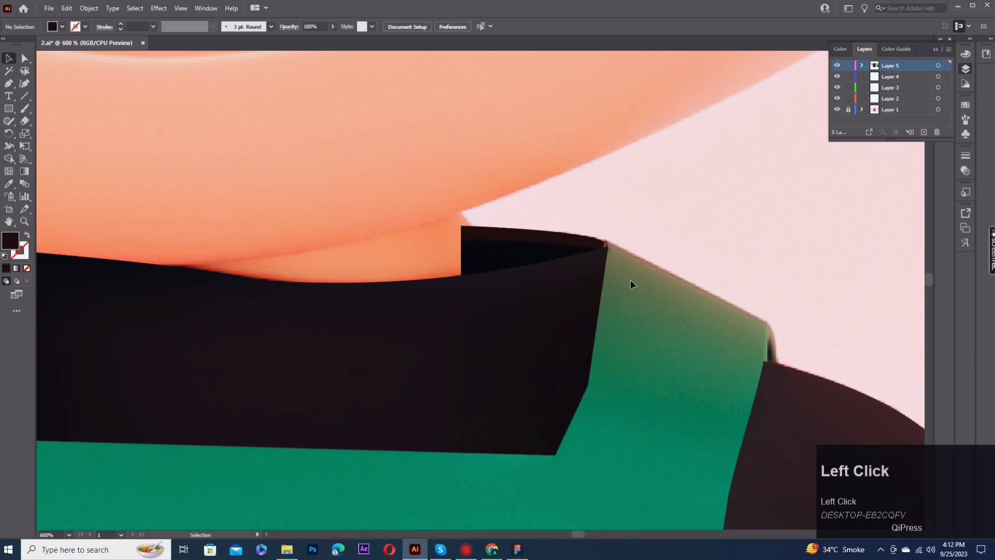
{"action": "scroll", "coordinate": [368, 342], "scroll_direction": "right", "scroll_amount": 3}
{"action": "scroll", "coordinate": [383, 341], "scroll_direction": "down", "scroll_amount": 4}
{"action": "scroll", "coordinate": [462, 318], "scroll_direction": "up", "scroll_amount": 3}
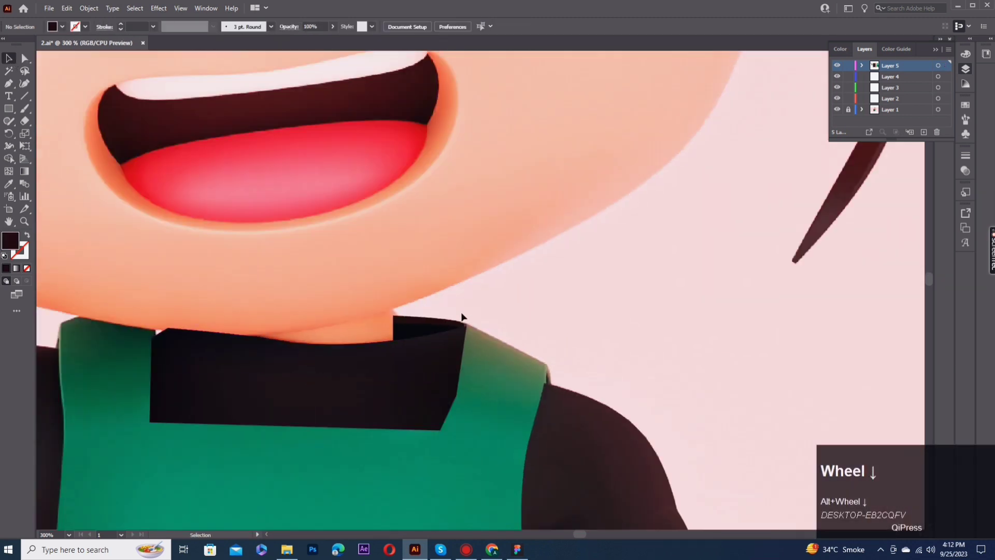
{"action": "left_click_drag", "start_coordinate": [331, 378], "coordinate": [625, 395]}
Add a crossing mesh row and column near the front collar mesh's outer end and recolour its points from the reference.
{"action": "left_click", "coordinate": [733, 356]}
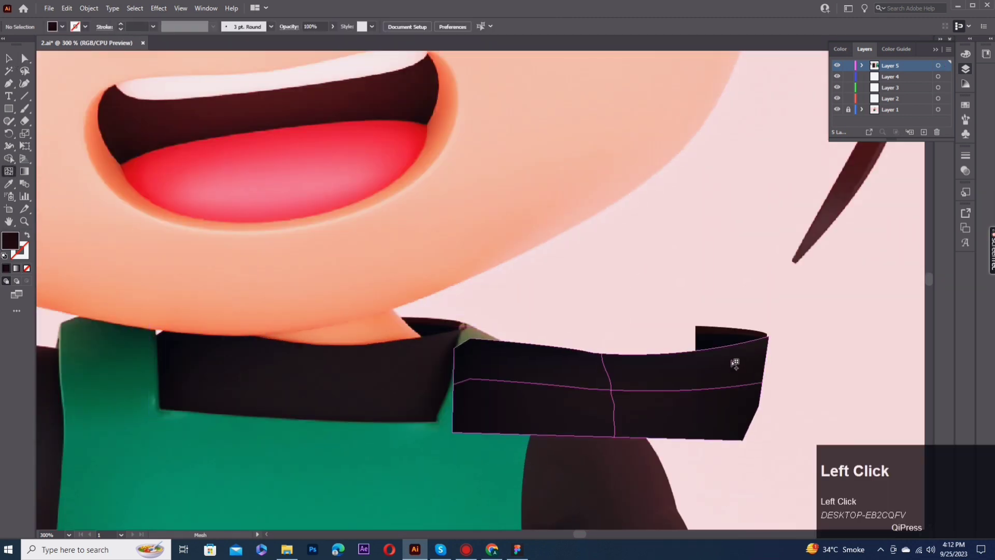
{"action": "key", "text": "a"}
{"action": "left_click", "coordinate": [460, 414]}
{"action": "left_click", "coordinate": [568, 328]}
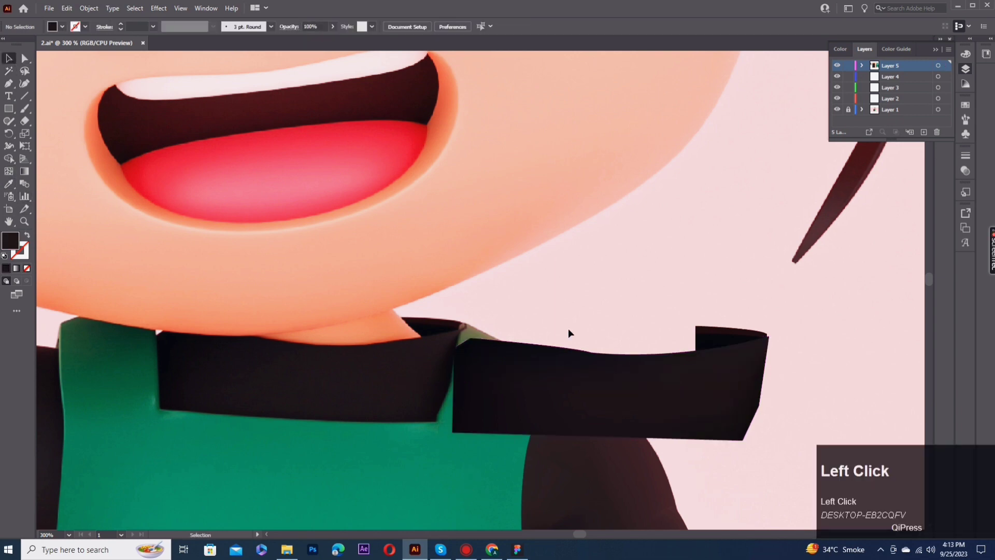
Move the grouped collar pieces back over the reference collar and show Layer 5 as outlines.
{"action": "scroll", "coordinate": [746, 338], "scroll_direction": "down", "scroll_amount": 4}
{"action": "scroll", "coordinate": [764, 346], "scroll_direction": "down", "scroll_amount": 4}
{"action": "key", "text": "v"}
{"action": "left_click", "coordinate": [675, 363]}
{"action": "left_click", "coordinate": [644, 308]}
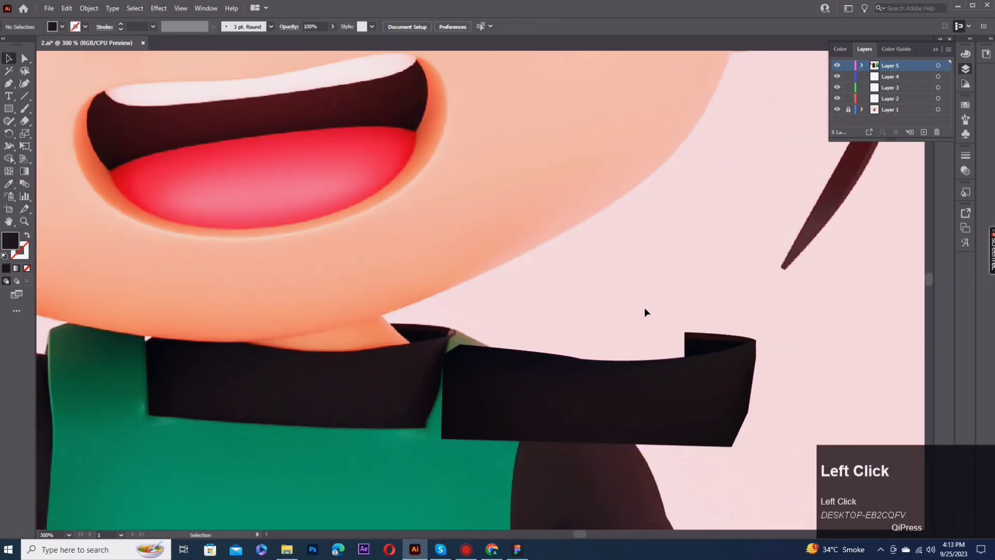
{"action": "scroll", "coordinate": [645, 308], "scroll_direction": "down", "scroll_amount": 3}
{"action": "left_click_drag", "start_coordinate": [638, 338], "coordinate": [475, 336]}
{"action": "scroll", "coordinate": [526, 340], "scroll_direction": "up", "scroll_amount": 5}
{"action": "left_click", "coordinate": [837, 65], "text": "ctrl"}
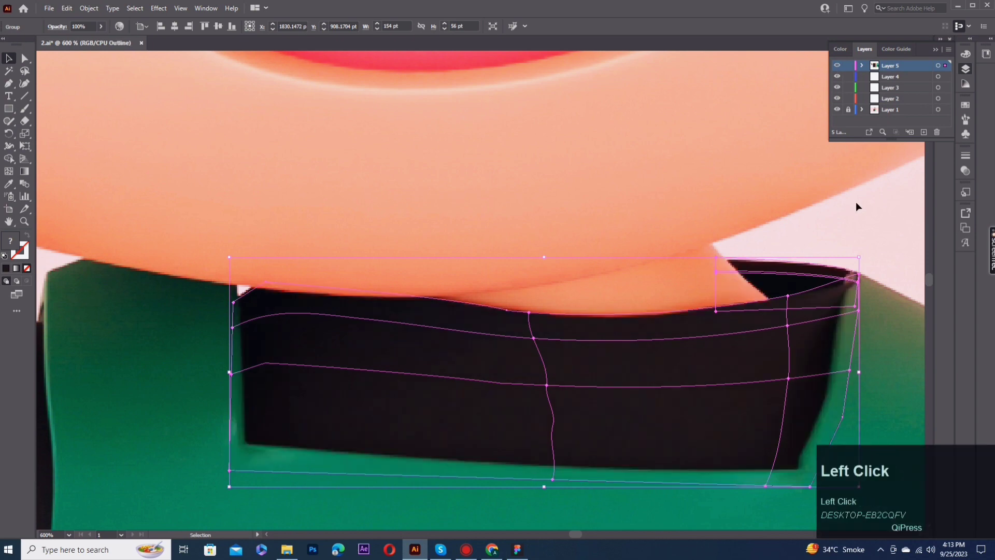
Draw a rectangle about 150 by 92 pt over the reference's raised sleeve and add a horizontal mesh row across it.
{"action": "left_click", "coordinate": [857, 205]}
{"action": "left_click_drag", "start_coordinate": [233, 467], "coordinate": [535, 353]}
{"action": "left_click_drag", "start_coordinate": [234, 467], "coordinate": [535, 353]}
{"action": "scroll", "coordinate": [535, 355], "scroll_direction": "down", "scroll_amount": 2}
{"action": "left_click_drag", "start_coordinate": [616, 404], "coordinate": [633, 412]}
{"action": "left_click", "coordinate": [9, 171]}
{"action": "left_click", "coordinate": [327, 308]}
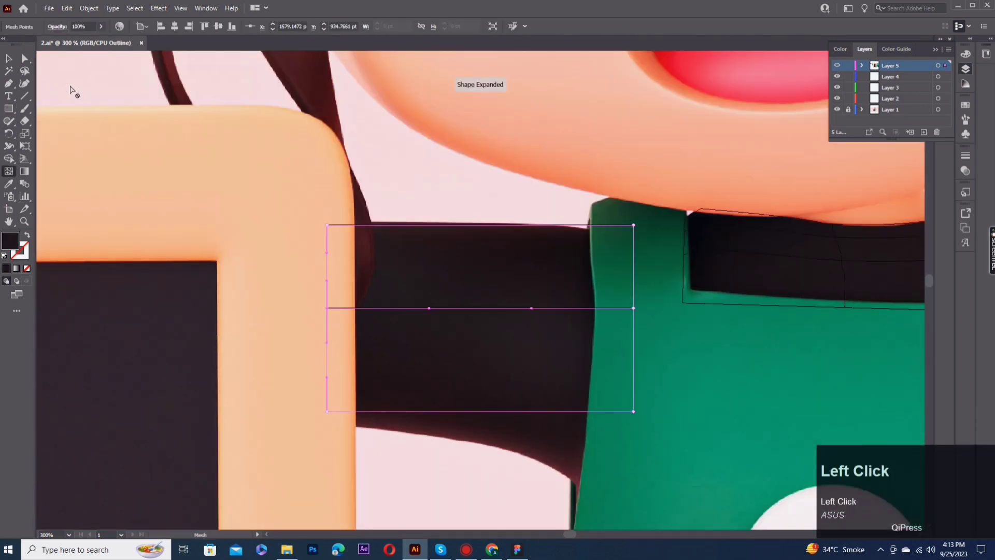
Bend the sleeve mesh's upper edge and middle row to follow the curve of the reference sleeve.
{"action": "left_click", "coordinate": [24, 59]}
{"action": "left_click_drag", "start_coordinate": [633, 225], "coordinate": [634, 229]}
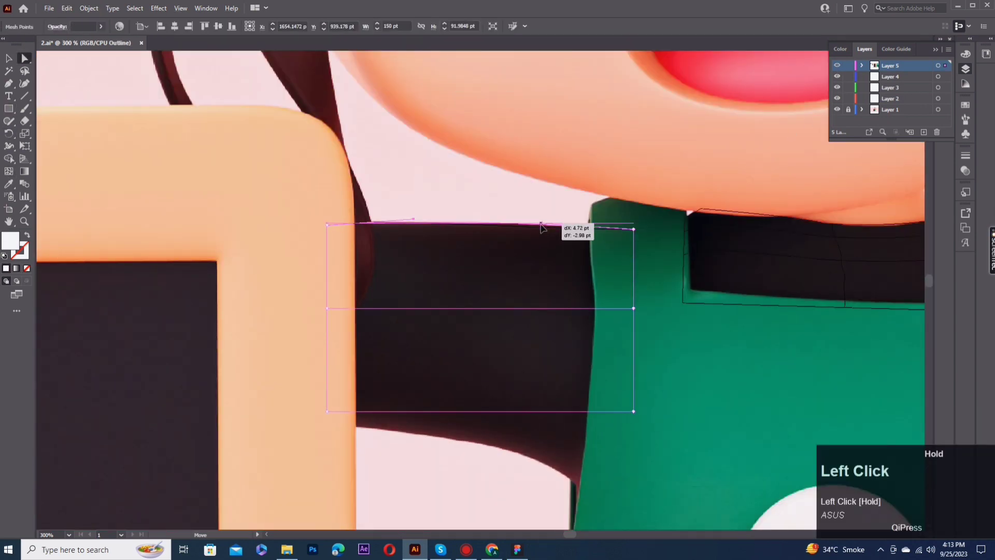
{"action": "left_click_drag", "start_coordinate": [540, 224], "coordinate": [541, 223]}
{"action": "left_click", "coordinate": [548, 252]}
{"action": "left_click_drag", "start_coordinate": [633, 229], "coordinate": [633, 233]}
{"action": "left_click", "coordinate": [549, 252]}
{"action": "left_click", "coordinate": [633, 308]}
{"action": "left_click_drag", "start_coordinate": [429, 308], "coordinate": [430, 298]}
{"action": "left_click_drag", "start_coordinate": [532, 308], "coordinate": [530, 295]}
Pull the sleeve mesh's lower corner down behind the apron and fit its bottom edge to the reference with an added anchor point.
{"action": "left_click_drag", "start_coordinate": [582, 358], "coordinate": [547, 252]}
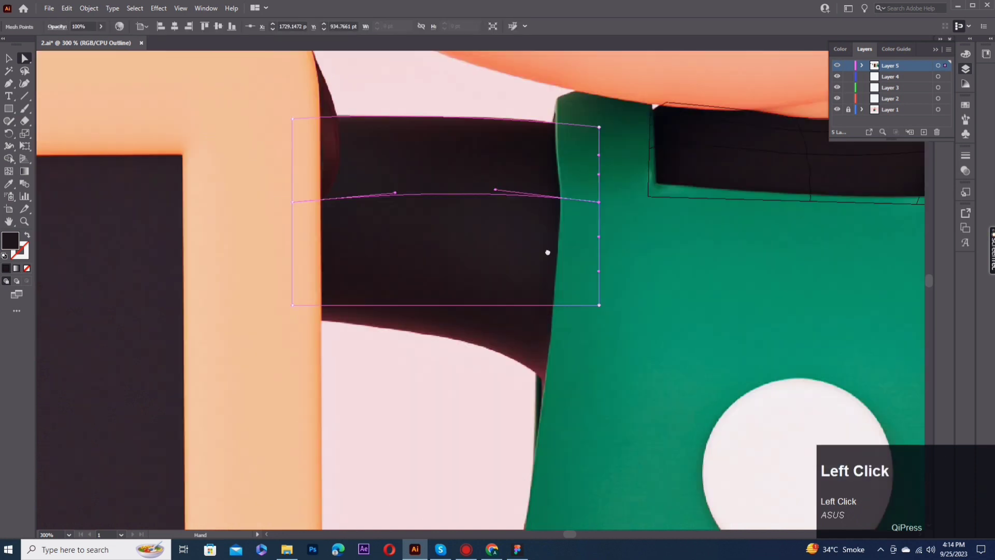
{"action": "left_click_drag", "start_coordinate": [599, 305], "coordinate": [570, 430]}
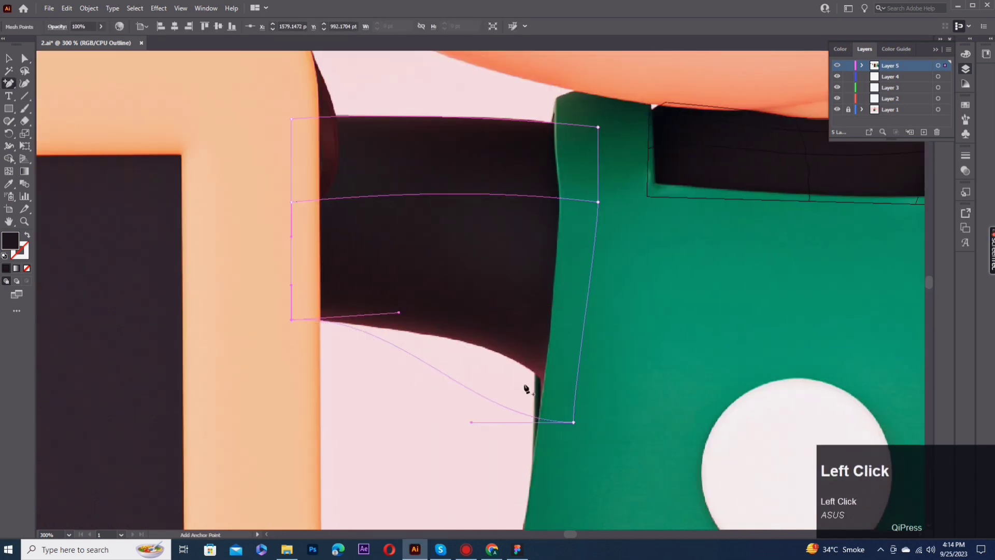
{"action": "left_click", "coordinate": [497, 403]}
{"action": "key", "text": "a"}
{"action": "left_click_drag", "start_coordinate": [497, 404], "coordinate": [539, 376]}
{"action": "left_click_drag", "start_coordinate": [471, 345], "coordinate": [492, 339]}
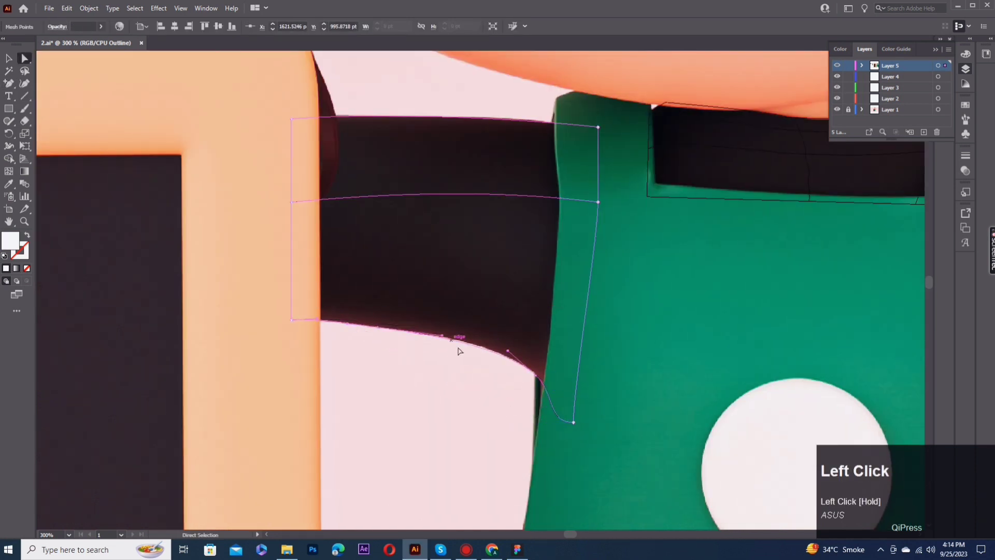
{"action": "left_click_drag", "start_coordinate": [573, 422], "coordinate": [563, 428]}
{"action": "left_click", "coordinate": [593, 373]}
Add two mesh rows in the sleeve's lower half, remove surplus anchor points and curve the rows along the underside.
{"action": "key", "text": "u"}
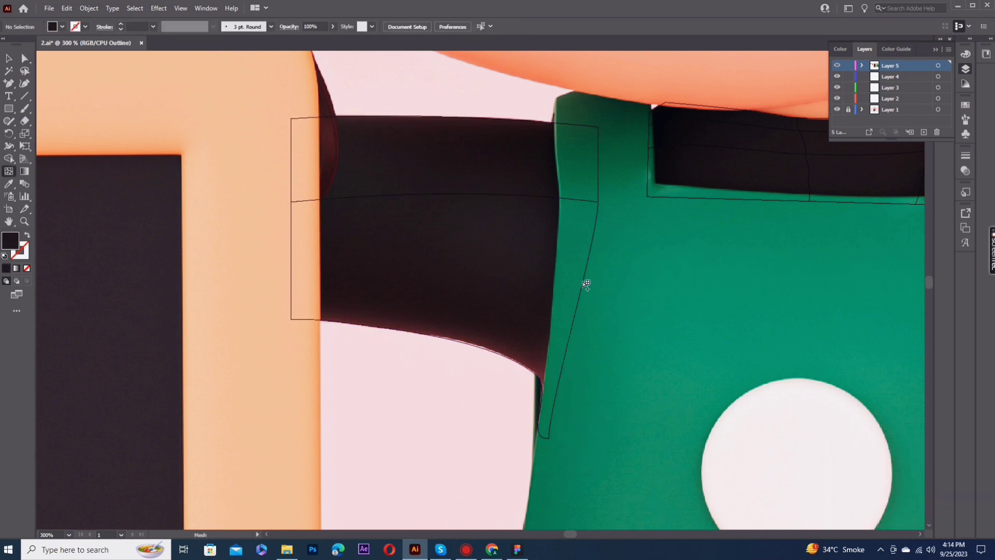
{"action": "left_click", "coordinate": [583, 283]}
{"action": "left_click", "coordinate": [570, 338]}
{"action": "left_click", "coordinate": [512, 299], "text": "alt"}
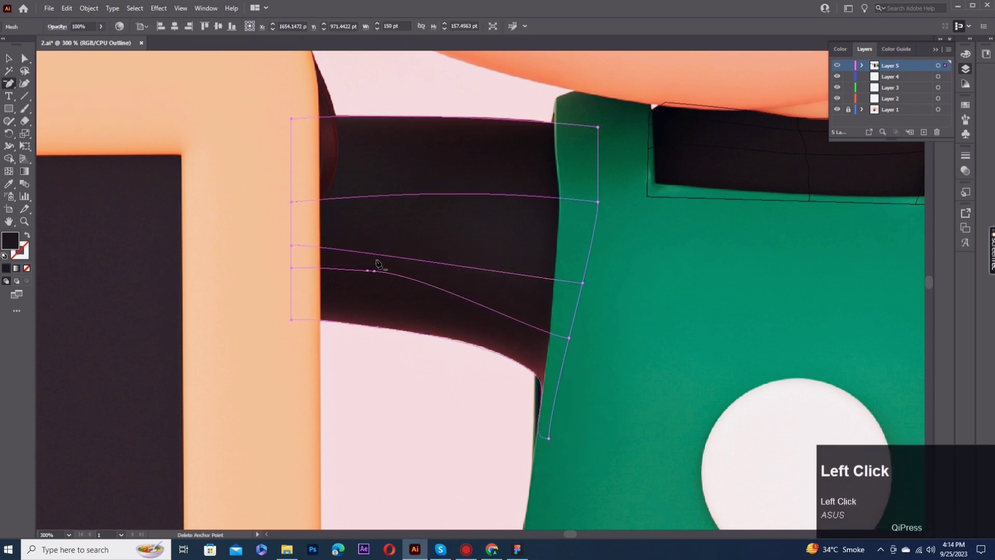
{"action": "left_click", "coordinate": [569, 338]}
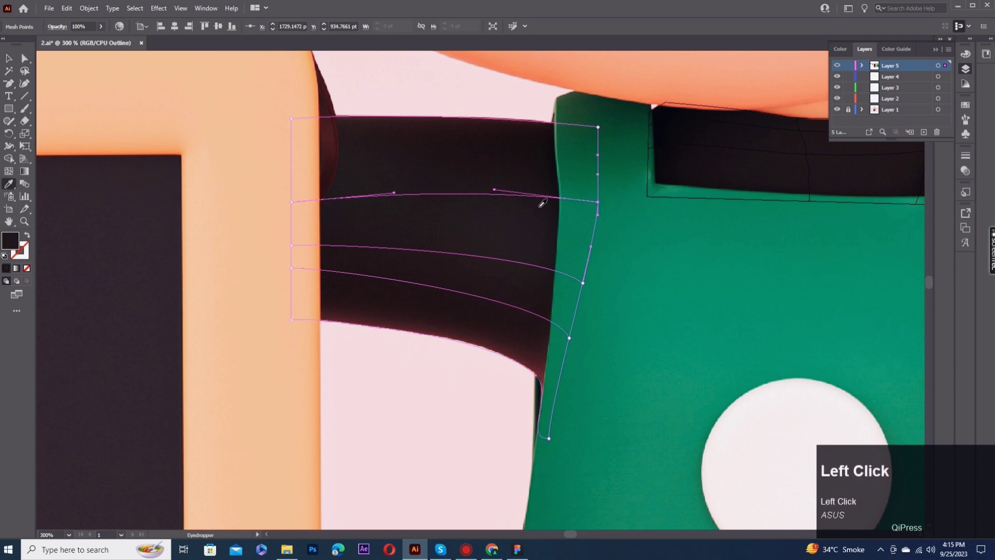
Colour the sleeve mesh's bottom points from the reference sleeve's lower edge and return Layer 5 to preview.
{"action": "left_click_drag", "start_coordinate": [558, 450], "coordinate": [528, 416]}
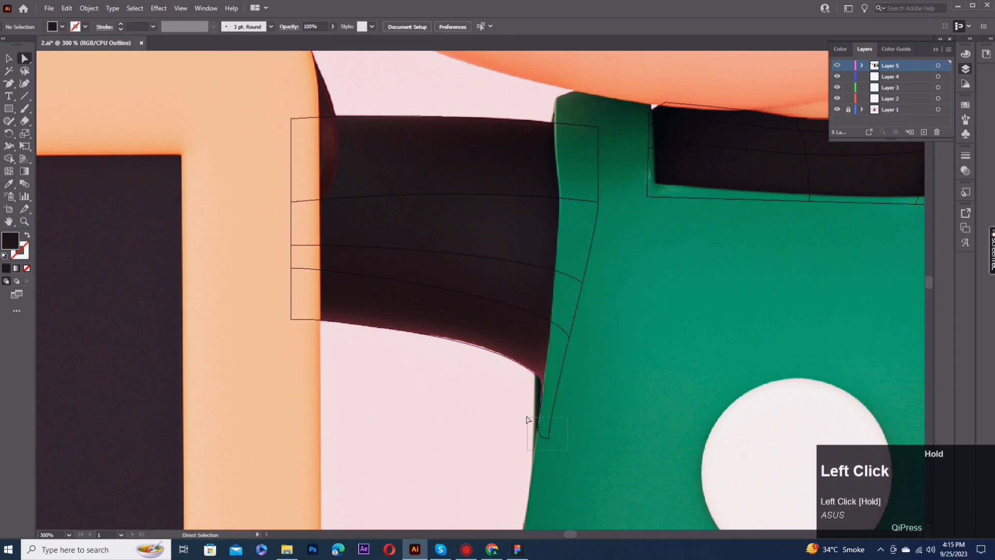
{"action": "key", "text": "i"}
{"action": "left_click", "coordinate": [348, 317]}
{"action": "key", "text": "a"}
{"action": "left_click", "coordinate": [837, 66], "text": "ctrl"}
{"action": "left_click", "coordinate": [699, 226]}
Move the grouped chalkboard, apron and trouser pieces back over the reference character.
{"action": "key", "text": "ctrl+minus"}
{"action": "key", "text": "ctrl+minus"}
{"action": "key", "text": "ctrl+minus"}
{"action": "mouse_move", "coordinate": [544, 306]}
{"action": "left_mouse_down"}
{"action": "mouse_move", "coordinate": [627, 309]}
{"action": "mouse_move", "coordinate": [497, 361]}
{"action": "mouse_move", "coordinate": [380, 322]}
{"action": "left_mouse_up"}
{"action": "key", "text": "v"}
{"action": "left_click_drag", "start_coordinate": [597, 210], "coordinate": [326, 369]}
{"action": "left_click", "coordinate": [327, 369]}
{"action": "scroll", "coordinate": [457, 418], "scroll_direction": "down", "scroll_amount": 2}
{"action": "left_click_drag", "start_coordinate": [461, 420], "coordinate": [450, 289]}
{"action": "left_click_drag", "start_coordinate": [812, 309], "coordinate": [470, 317]}
{"action": "scroll", "coordinate": [481, 223], "scroll_direction": "up", "scroll_amount": 6}
{"action": "left_click_drag", "start_coordinate": [531, 255], "coordinate": [538, 245]}
{"action": "key", "text": "ctrl+z"}
{"action": "key", "text": "ctrl+z"}
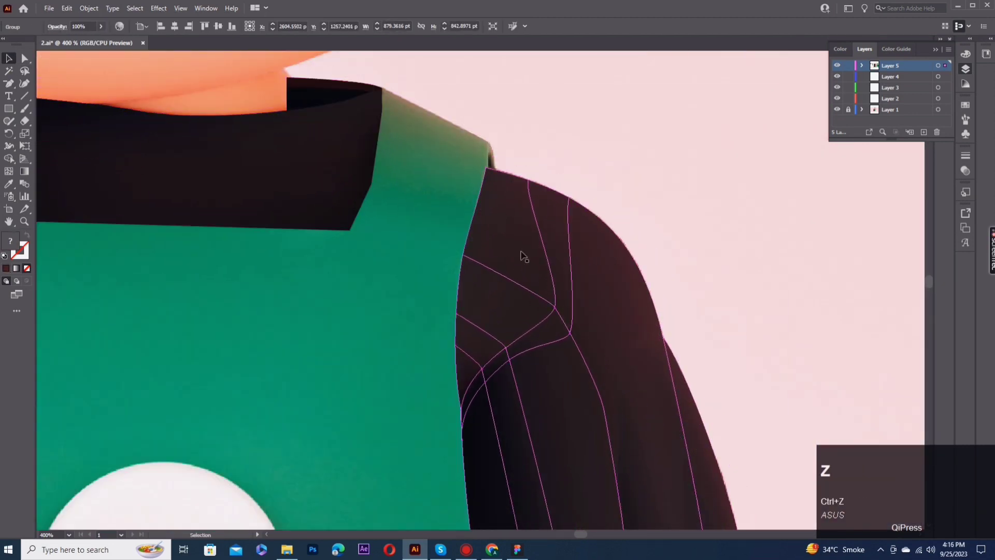
{"action": "left_click", "coordinate": [407, 283]}
{"action": "key", "text": "ctrl+shift+z"}
Bring the chalkboard and apron group in front of the sleeves and align it with the reference using Layer 5's outline view.
{"action": "left_click_drag", "start_coordinate": [371, 413], "coordinate": [258, 345]}
{"action": "key", "text": "ctrl+1"}
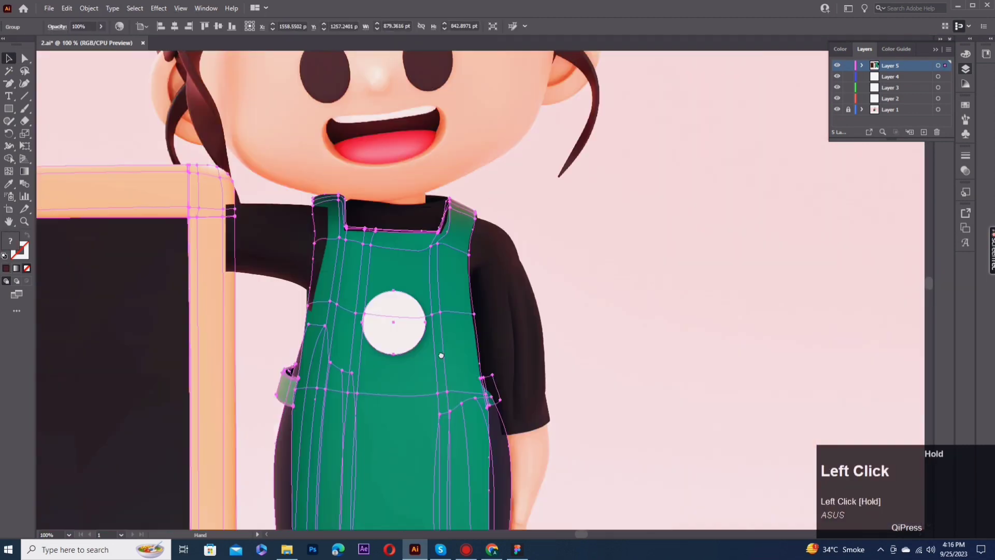
{"action": "key", "text": "space"}
{"action": "left_click_drag", "start_coordinate": [437, 352], "coordinate": [455, 245]}
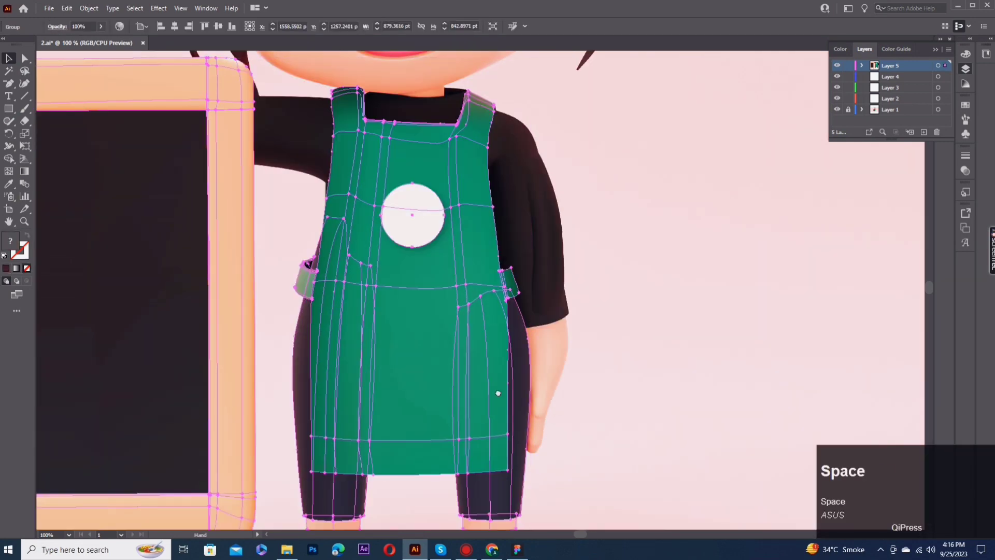
{"action": "left_click_drag", "start_coordinate": [502, 481], "coordinate": [501, 284]}
{"action": "left_click", "coordinate": [837, 67], "text": "ctrl"}
{"action": "left_click", "coordinate": [674, 249]}
{"action": "scroll", "coordinate": [508, 381], "scroll_direction": "up", "scroll_amount": 3}
{"action": "left_click", "coordinate": [510, 381]}
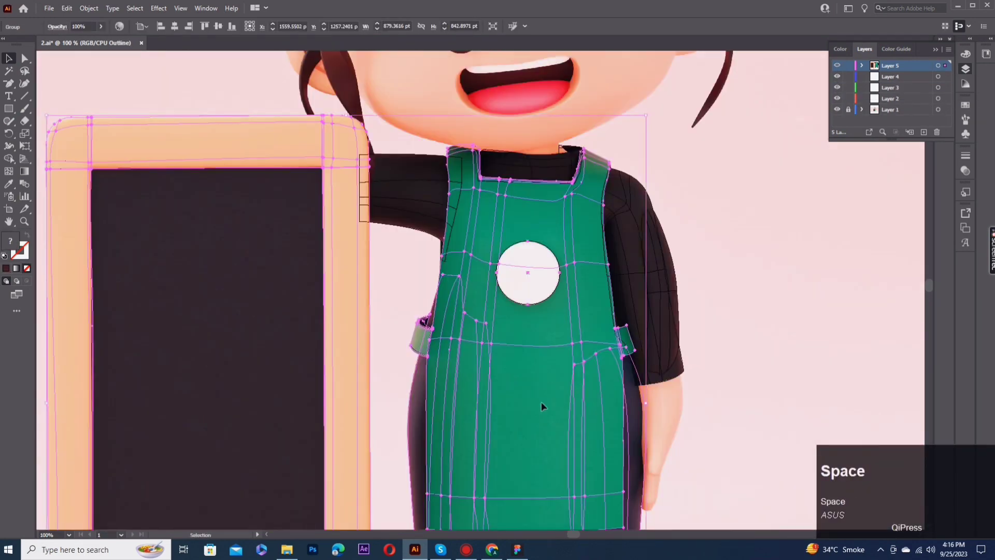
{"action": "left_click", "coordinate": [835, 68], "text": "ctrl"}
{"action": "left_click", "coordinate": [835, 68], "text": "ctrl"}
Group the chalkboard, clothing and leg pieces together and move the group beside the reference character.
{"action": "scroll", "coordinate": [639, 240], "scroll_direction": "down", "scroll_amount": 3}
{"action": "key", "text": "space"}
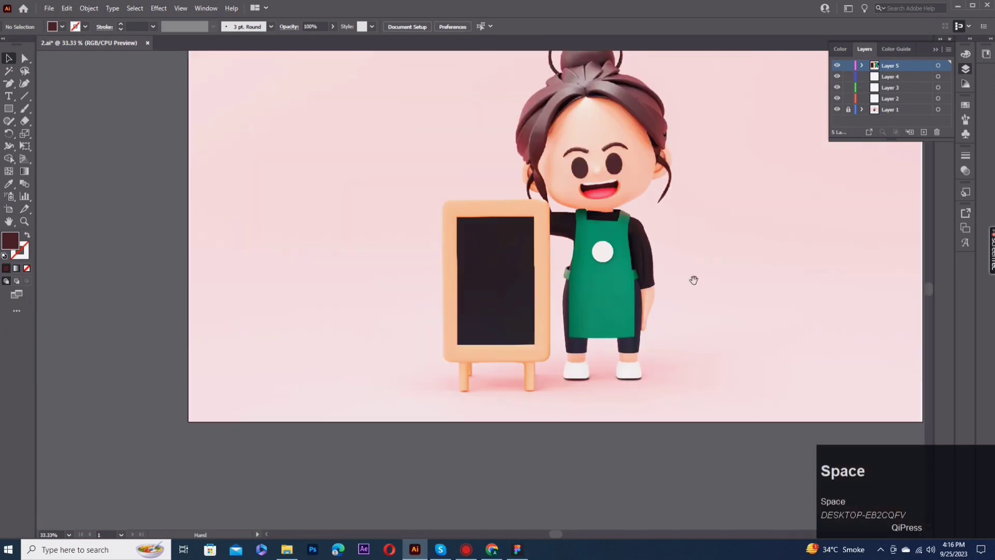
{"action": "left_click_drag", "start_coordinate": [693, 280], "coordinate": [608, 303]}
{"action": "scroll", "coordinate": [484, 291], "scroll_direction": "up", "scroll_amount": 4}
{"action": "scroll", "coordinate": [532, 286], "scroll_direction": "down", "scroll_amount": 4}
{"action": "left_click_drag", "start_coordinate": [630, 423], "coordinate": [409, 213]}
{"action": "key", "text": "ctrl+g"}
{"action": "left_click_drag", "start_coordinate": [587, 343], "coordinate": [821, 338]}
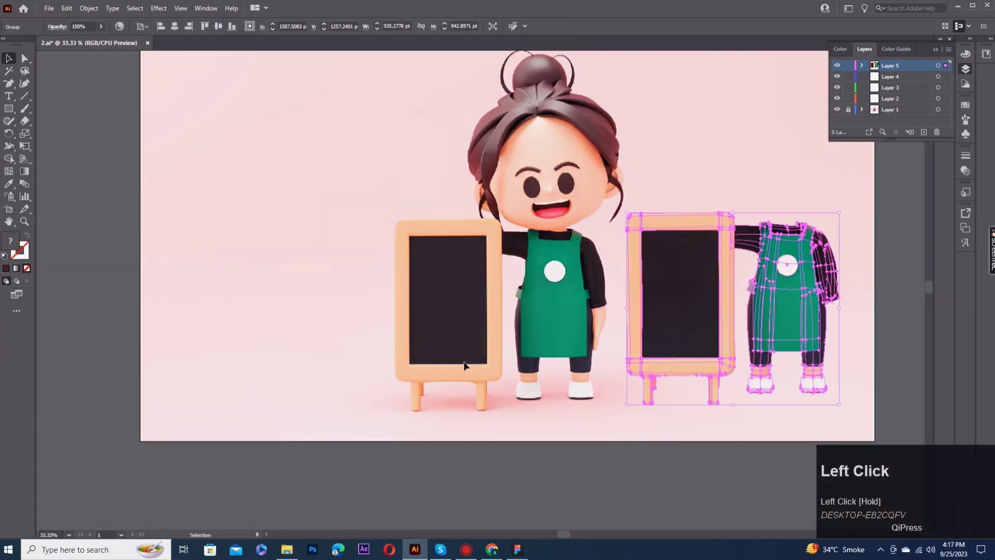
{"action": "left_click", "coordinate": [465, 367]}
Draw a five-point Pen shape over the gap inside the apron's light green side strap.
{"action": "scroll", "coordinate": [777, 301], "scroll_direction": "up", "scroll_amount": 9}
{"action": "key", "text": "space"}
{"action": "left_click_drag", "start_coordinate": [508, 129], "coordinate": [445, 342]}
{"action": "left_click", "coordinate": [9, 83]}
{"action": "left_click", "coordinate": [52, 83]}
{"action": "left_click", "coordinate": [452, 342]}
{"action": "left_click", "coordinate": [370, 294]}
{"action": "left_click", "coordinate": [380, 255]}
{"action": "left_click", "coordinate": [446, 233]}
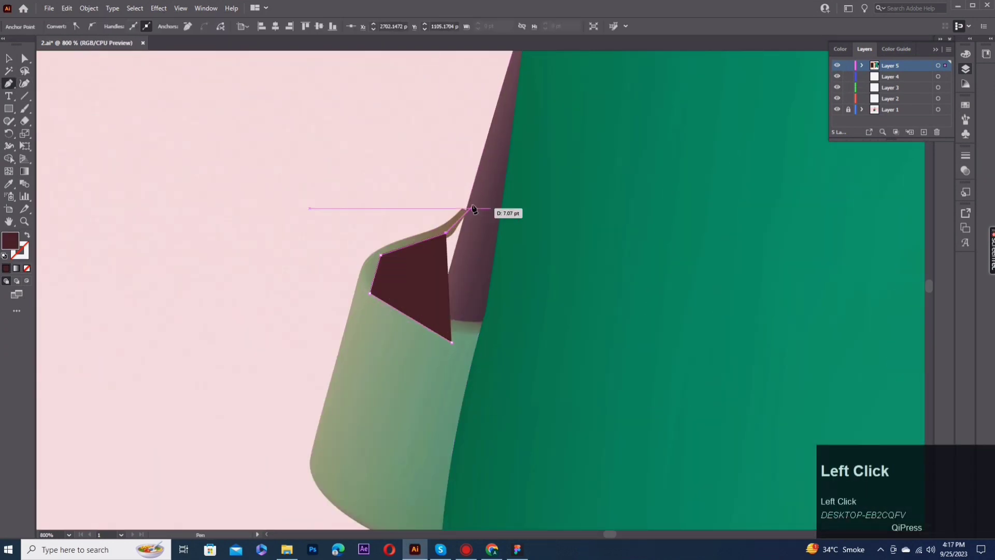
{"action": "left_click", "coordinate": [473, 195]}
Fill the strap gap shape with near-black and send it to the back.
{"action": "double_click", "coordinate": [11, 241]}
{"action": "left_click", "coordinate": [130, 340]}
{"action": "left_click", "coordinate": [349, 209]}
{"action": "left_click", "coordinate": [9, 58]}
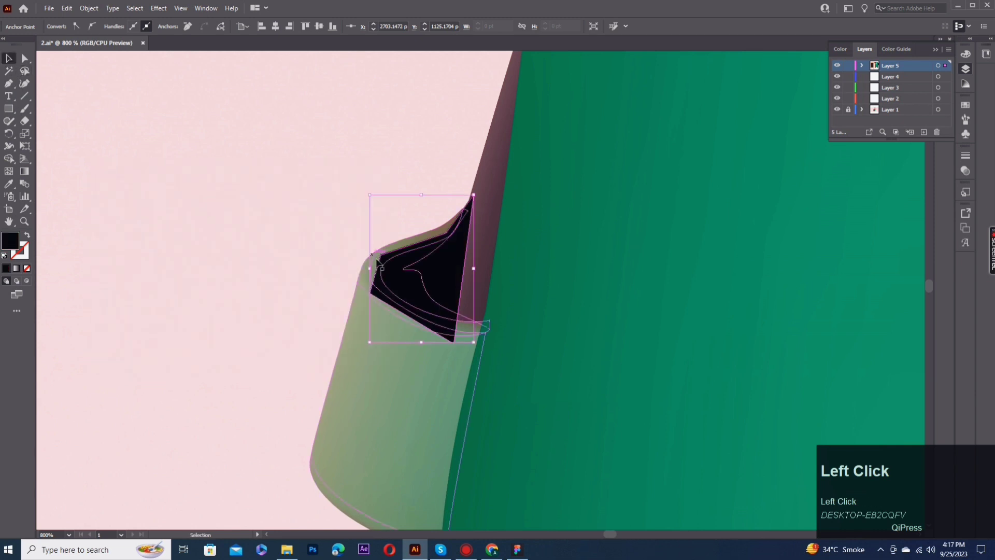
{"action": "right_click", "coordinate": [402, 263]}
{"action": "mouse_move", "coordinate": [445, 452]}
{"action": "left_click", "coordinate": [539, 487]}
Sample the mauve beside the strap for the gap shape and darken that fill to a very dark purple.
{"action": "key", "text": "i"}
{"action": "left_click", "coordinate": [456, 271]}
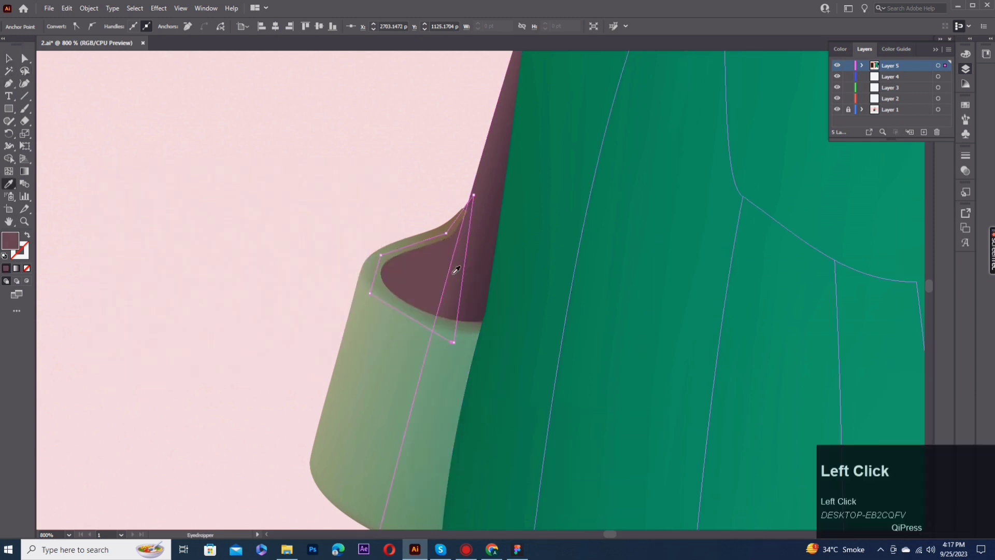
{"action": "double_click", "coordinate": [10, 241]}
{"action": "left_click", "coordinate": [186, 316]}
{"action": "left_click", "coordinate": [351, 208]}
{"action": "key", "text": "a"}
{"action": "left_click", "coordinate": [448, 283]}
{"action": "key", "text": "v"}
{"action": "left_click", "coordinate": [238, 298]}
{"action": "scroll", "coordinate": [238, 298], "scroll_direction": "down", "scroll_amount": 9}
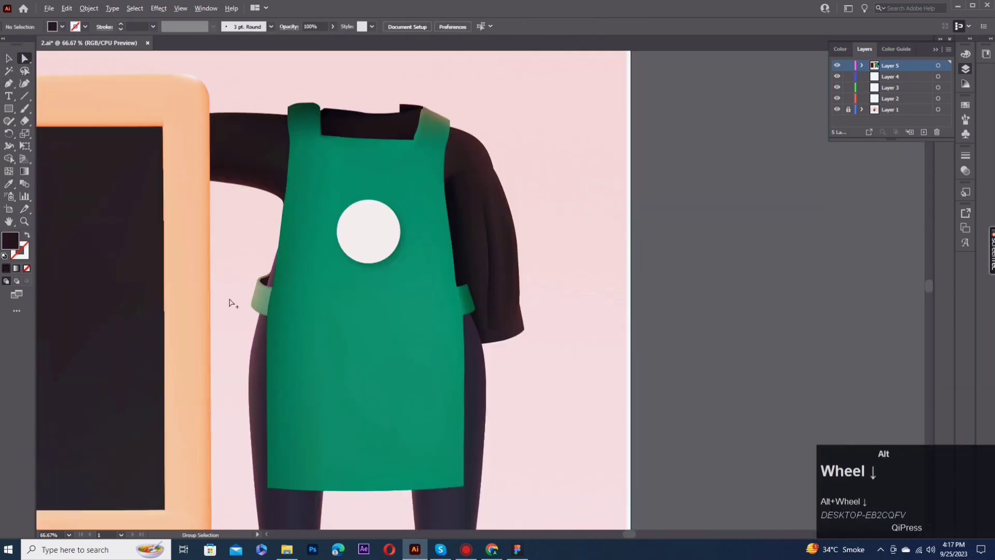
{"action": "left_click", "coordinate": [459, 295]}
{"action": "left_click_drag", "start_coordinate": [446, 209], "coordinate": [228, 397]}
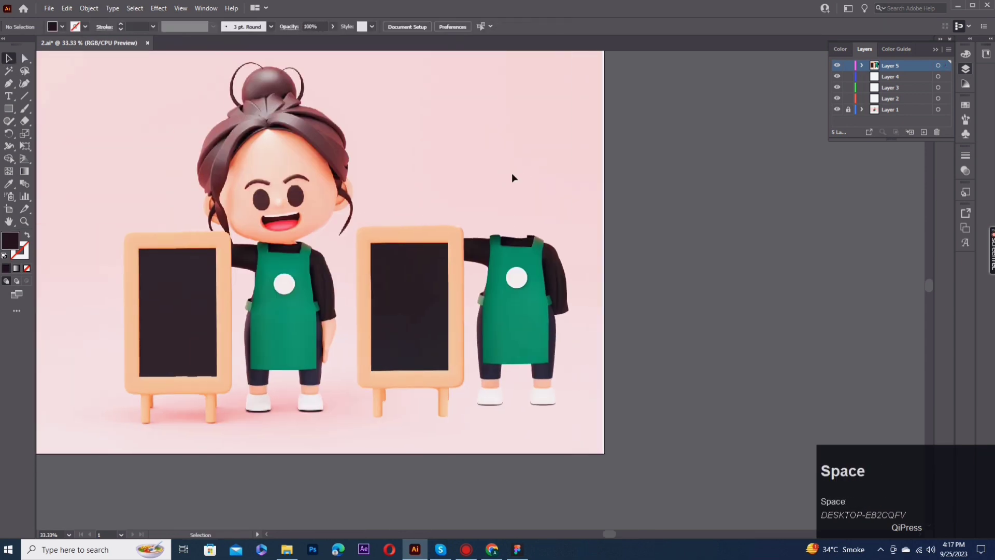
Draw a circle over the reference hair bun, position it and resize it to 244 pt.
{"action": "scroll", "coordinate": [350, 182], "scroll_direction": "up", "scroll_amount": 6}
{"action": "left_click_drag", "start_coordinate": [7, 108], "coordinate": [50, 134]}
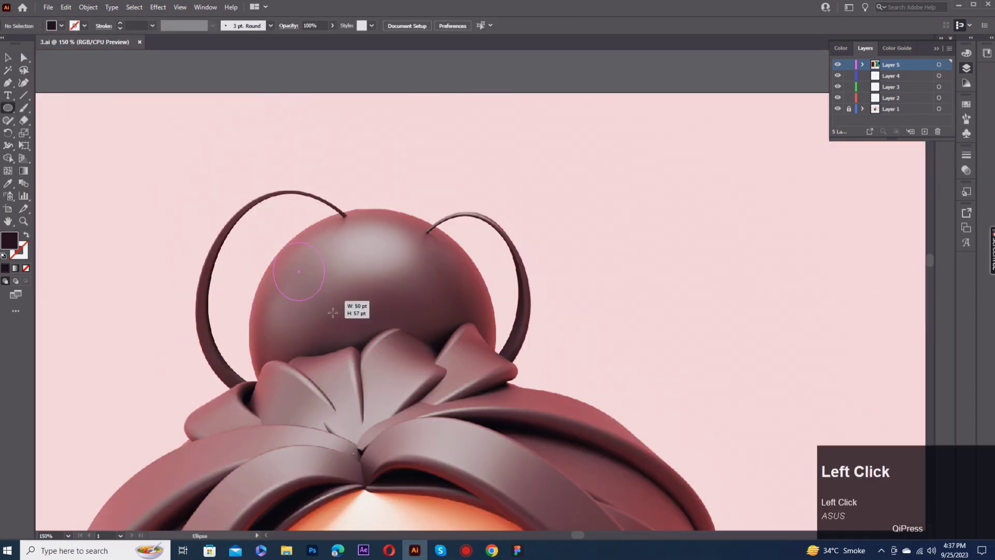
{"action": "left_click_drag", "start_coordinate": [333, 313], "coordinate": [509, 477]}
{"action": "left_click", "coordinate": [7, 57]}
{"action": "left_click_drag", "start_coordinate": [401, 286], "coordinate": [379, 254]}
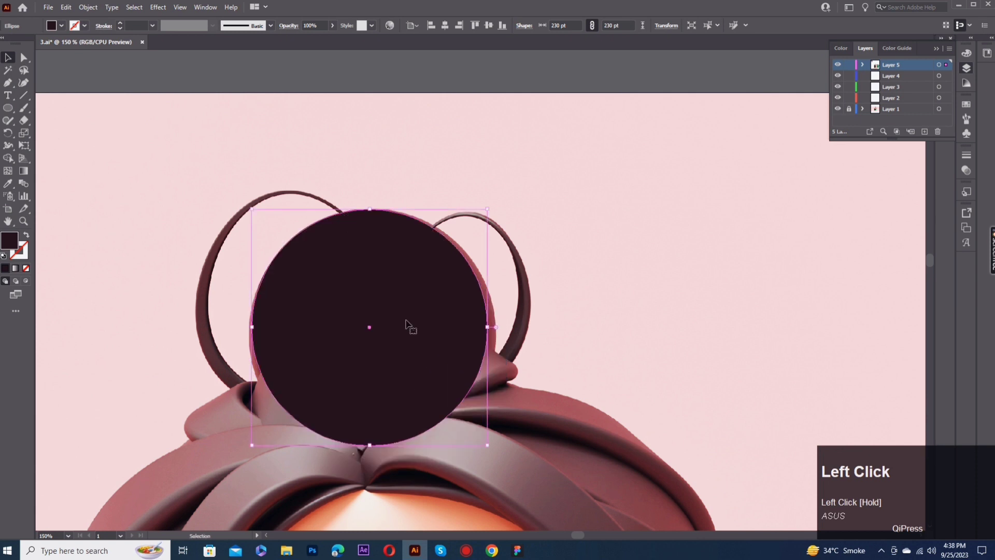
{"action": "left_click_drag", "start_coordinate": [488, 445], "coordinate": [502, 462]}
{"action": "left_click_drag", "start_coordinate": [468, 373], "coordinate": [461, 371]}
Show Layer 5 as outlines and add a mesh point at the centre of the bun circle.
{"action": "left_click", "coordinate": [839, 65], "text": "shift"}
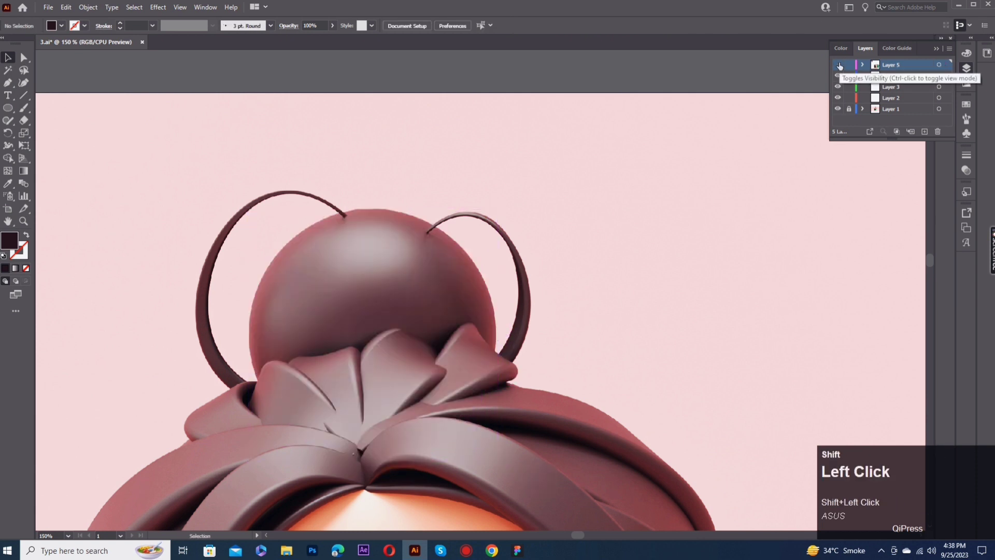
{"action": "left_click", "coordinate": [839, 65], "text": "ctrl"}
{"action": "left_click", "coordinate": [408, 214]}
{"action": "key", "text": "u"}
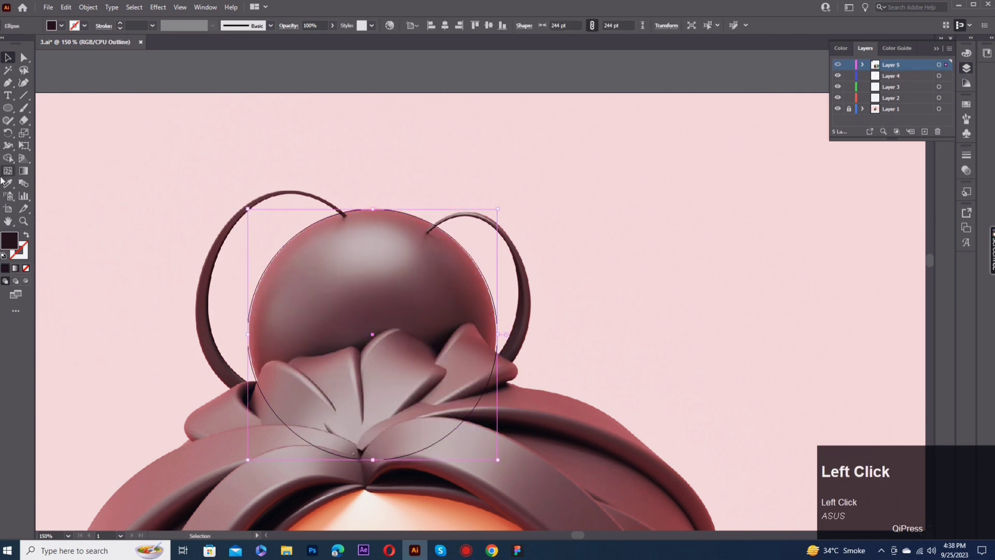
{"action": "left_click", "coordinate": [372, 334]}
Raise the bun mesh's centre point and colour its outer points reddish from the reference bun's rim.
{"action": "key", "text": "a"}
{"action": "left_click_drag", "start_coordinate": [373, 334], "coordinate": [373, 305]}
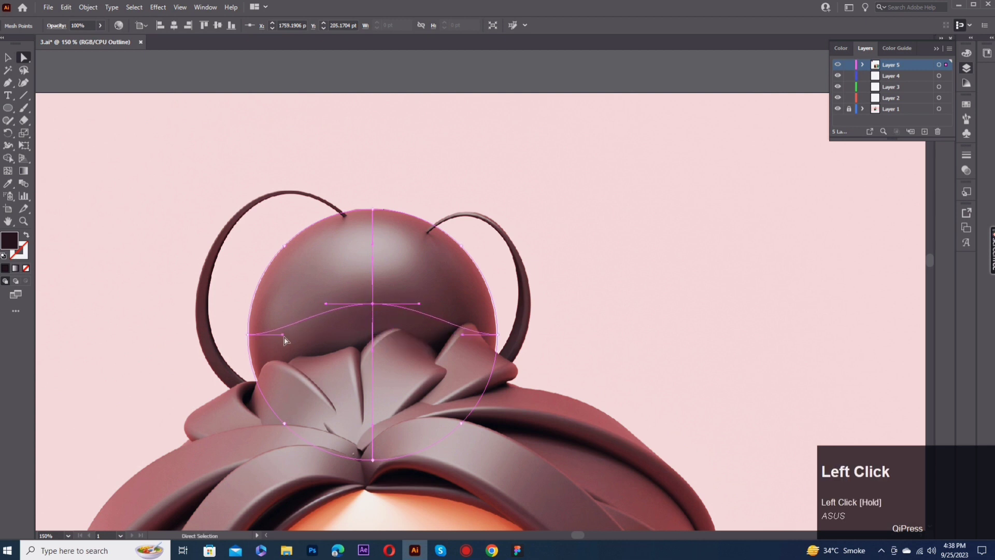
{"action": "key", "text": "i"}
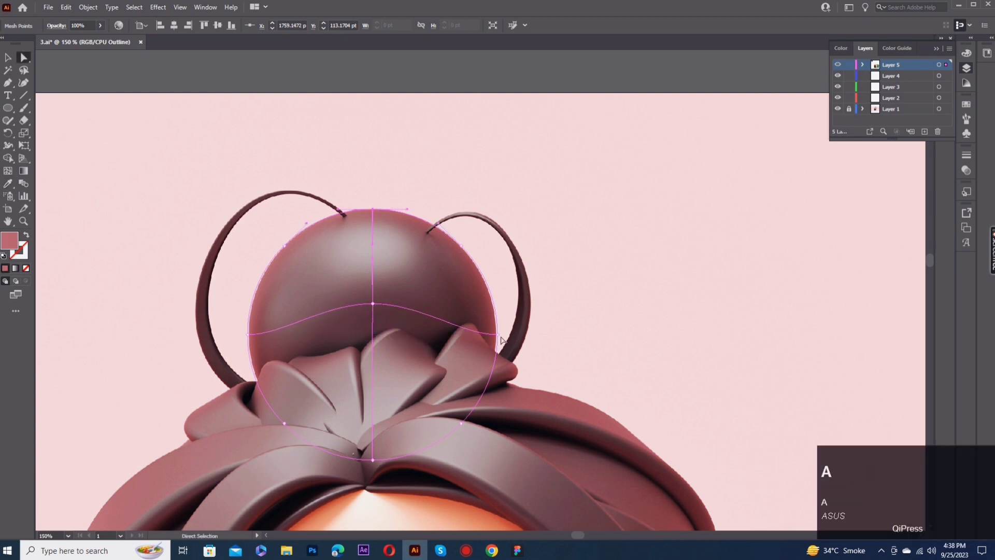
{"action": "left_click", "coordinate": [372, 460]}
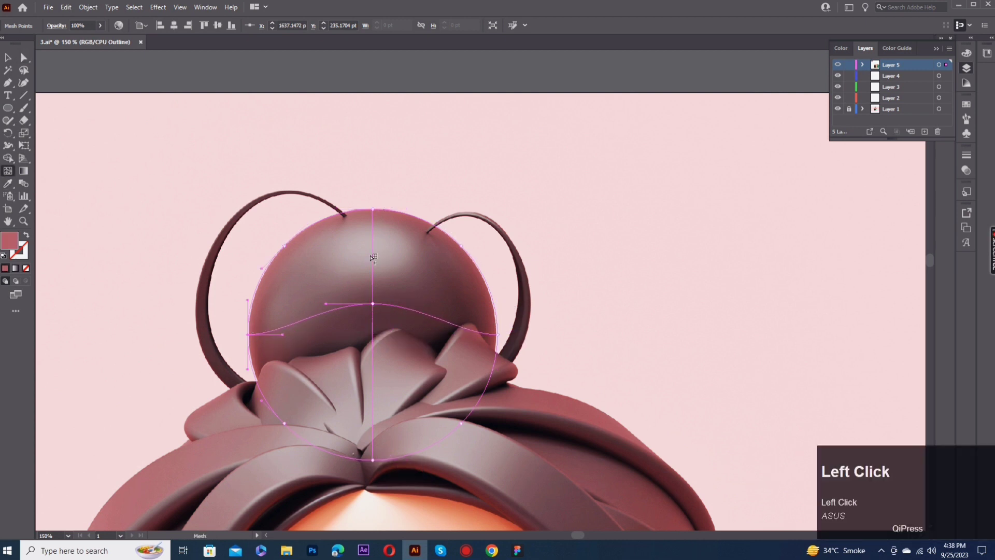
Add a mesh row through the bun's highlight and a column on each side, coloured and positioned from the reference.
{"action": "left_click", "coordinate": [8, 169]}
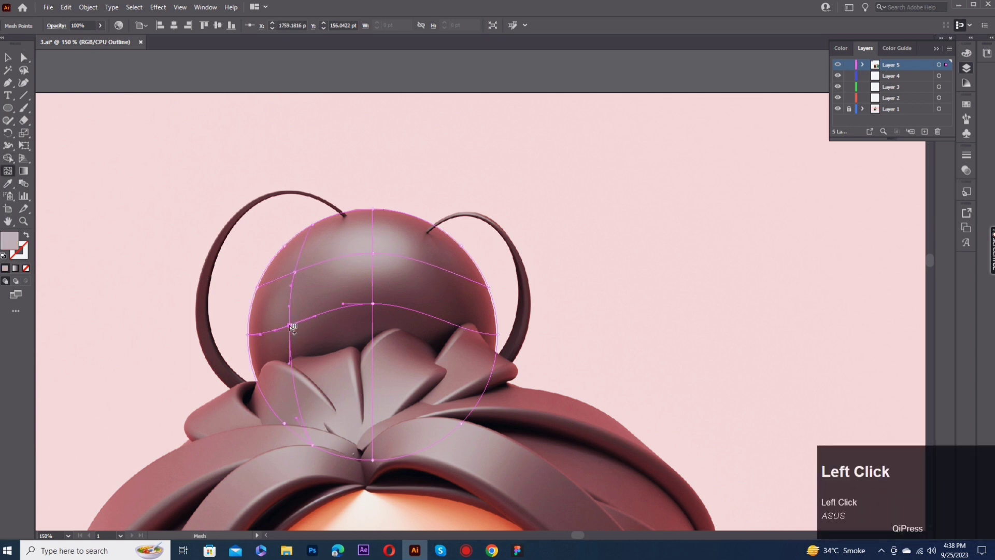
{"action": "left_click", "coordinate": [440, 319]}
{"action": "key", "text": "a"}
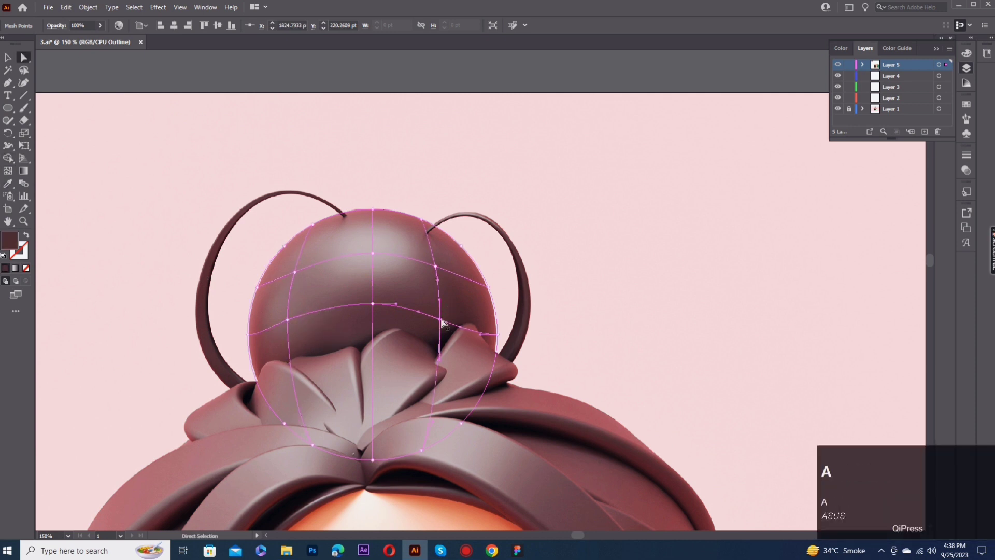
{"action": "left_click", "coordinate": [439, 311]}
Check the bun mesh in preview, return to outlines and recolour its upper diagonal edge points from the reference rim.
{"action": "left_click", "coordinate": [609, 247]}
{"action": "left_click", "coordinate": [837, 64], "text": "ctrl"}
{"action": "left_click", "coordinate": [838, 65], "text": "ctrl"}
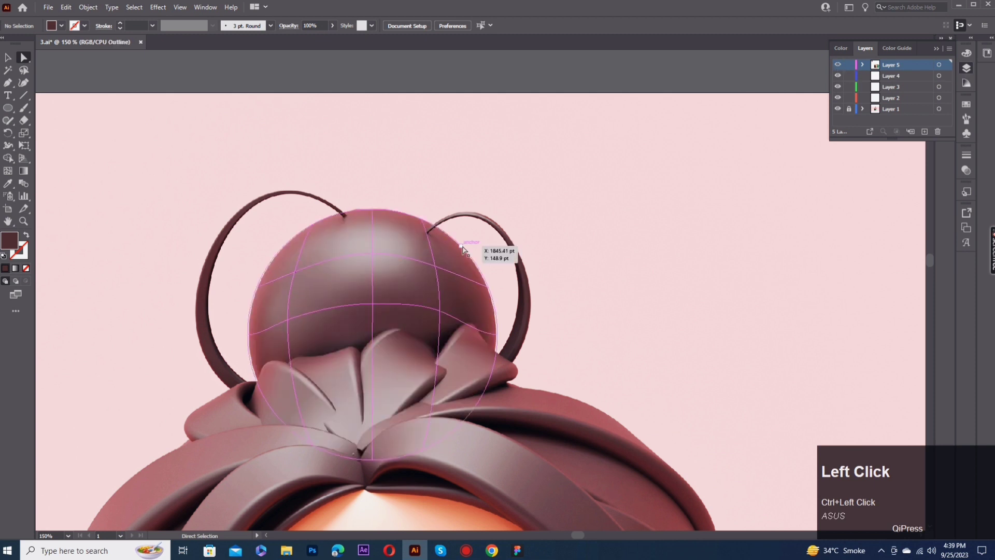
{"action": "left_click", "coordinate": [461, 246]}
{"action": "key", "text": "i"}
{"action": "left_click", "coordinate": [459, 250]}
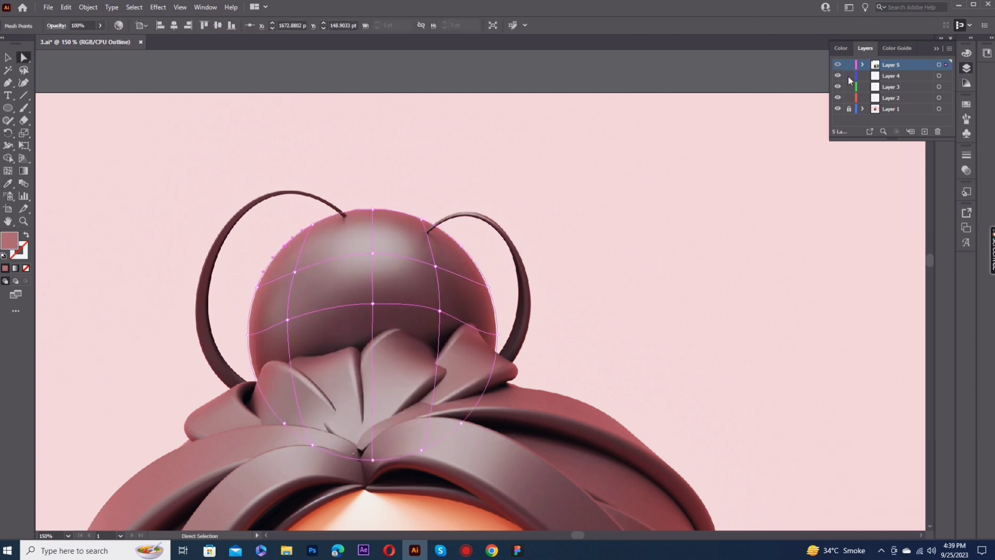
Return Layer 5 to preview and move the bun mesh beside the reference bun.
{"action": "left_click", "coordinate": [837, 64], "text": "ctrl"}
{"action": "left_click", "coordinate": [630, 284]}
{"action": "left_click", "coordinate": [8, 58]}
{"action": "left_click_drag", "start_coordinate": [322, 358], "coordinate": [597, 339]}
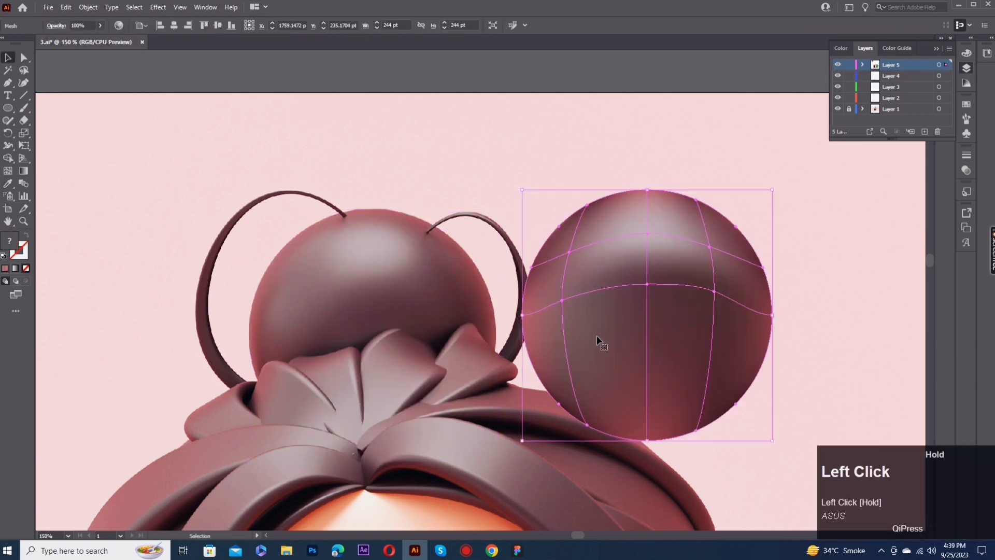
{"action": "left_click", "coordinate": [620, 151]}
Recolour the bun mesh's edge points along its upper left and upper right with tones sampled from the reference bun's rim.
{"action": "key", "text": "a"}
{"action": "left_click", "coordinate": [587, 205]}
{"action": "key", "text": "i"}
{"action": "left_click", "coordinate": [327, 217]}
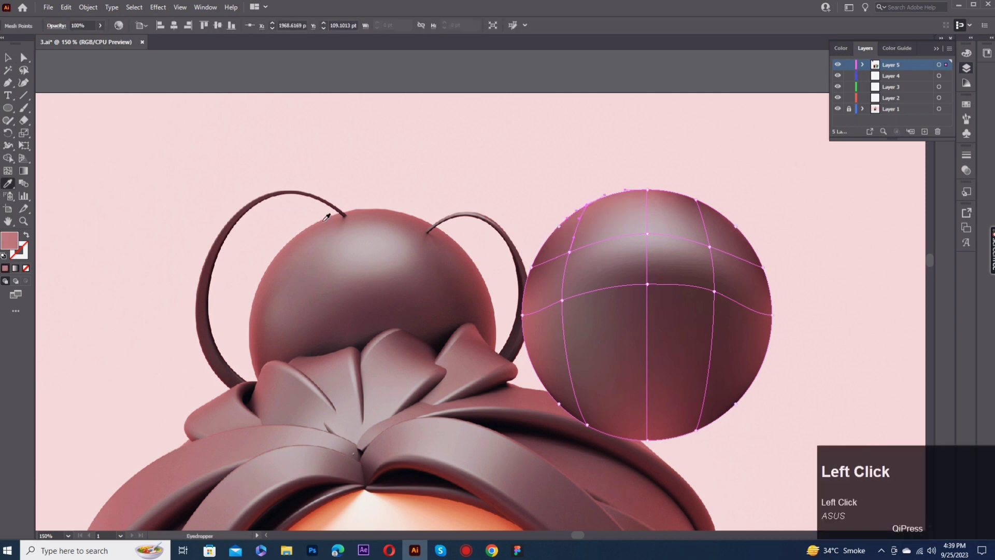
{"action": "left_click", "coordinate": [531, 268]}
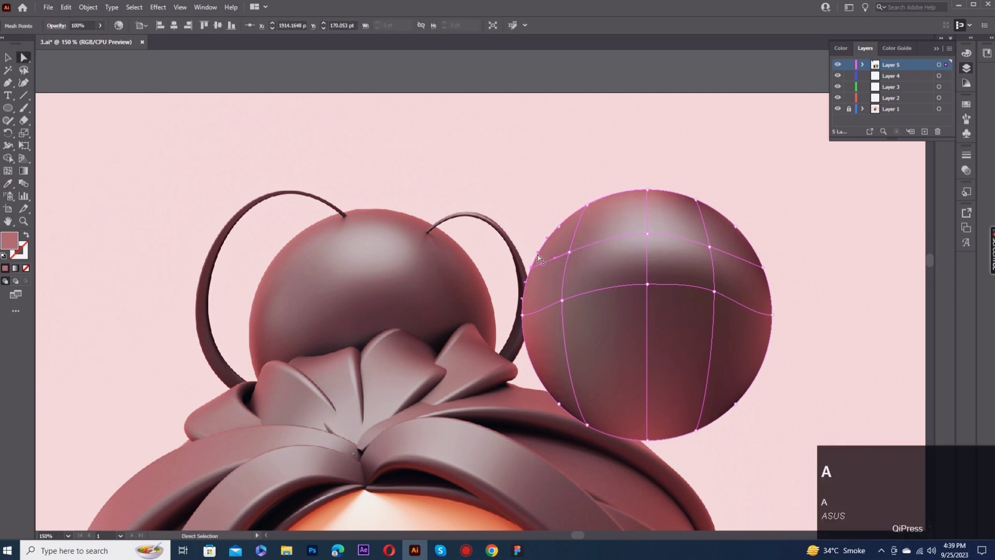
{"action": "left_click", "coordinate": [696, 201]}
{"action": "key", "text": "i"}
{"action": "left_click", "coordinate": [463, 249]}
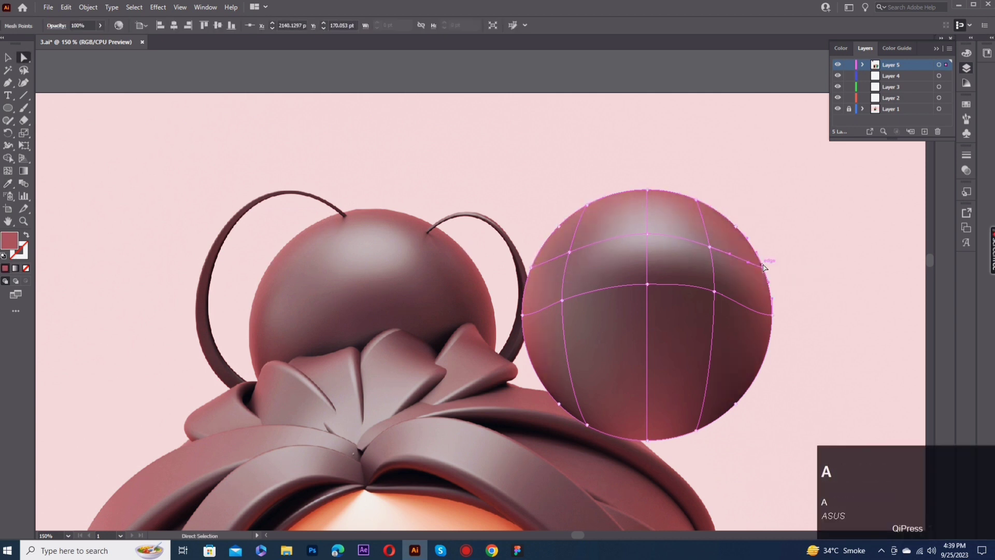
Recolour the bun mesh's right edge, lower right and bottom points with dark tones sampled from the shaded lower half.
{"action": "left_click", "coordinate": [772, 314]}
{"action": "key", "text": "i"}
{"action": "left_click", "coordinate": [736, 405]}
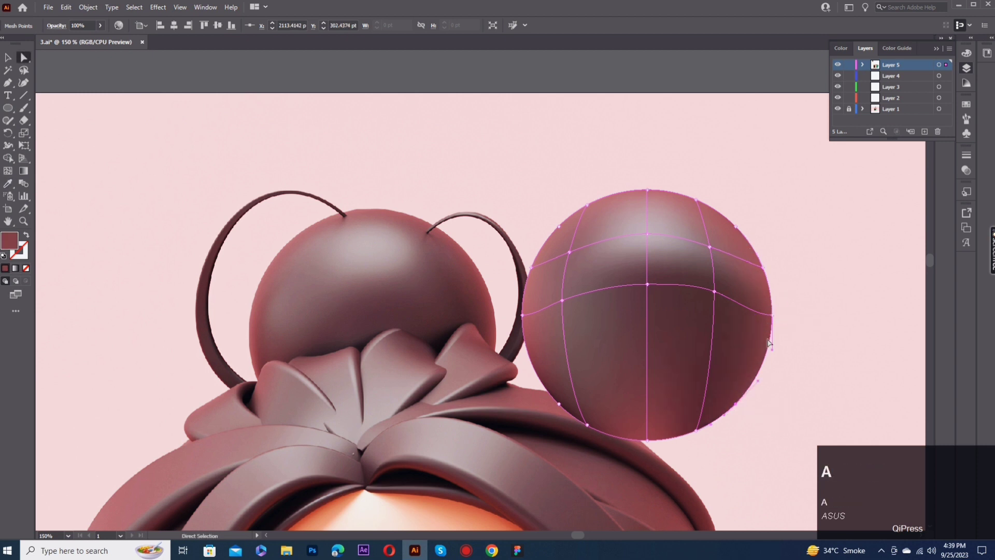
{"action": "left_click", "coordinate": [674, 358]}
{"action": "key", "text": "a"}
{"action": "left_click", "coordinate": [647, 440]}
{"action": "key", "text": "i"}
{"action": "left_click", "coordinate": [691, 352]}
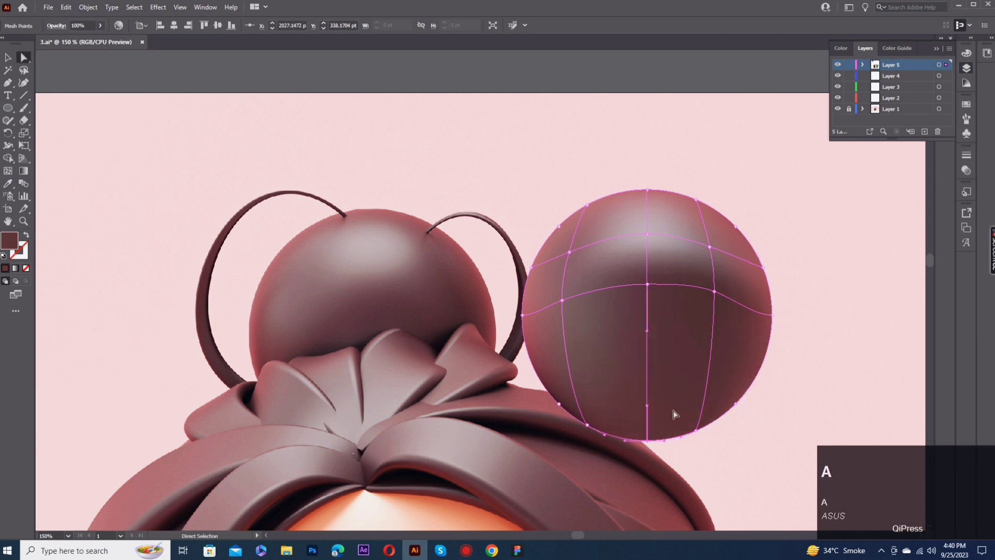
Add a mesh row below the bun's centre and colour its middle point and the upper-left inner point from the reference.
{"action": "left_click", "coordinate": [8, 171]}
{"action": "left_click", "coordinate": [647, 324]}
{"action": "key", "text": "i"}
{"action": "left_click", "coordinate": [363, 319]}
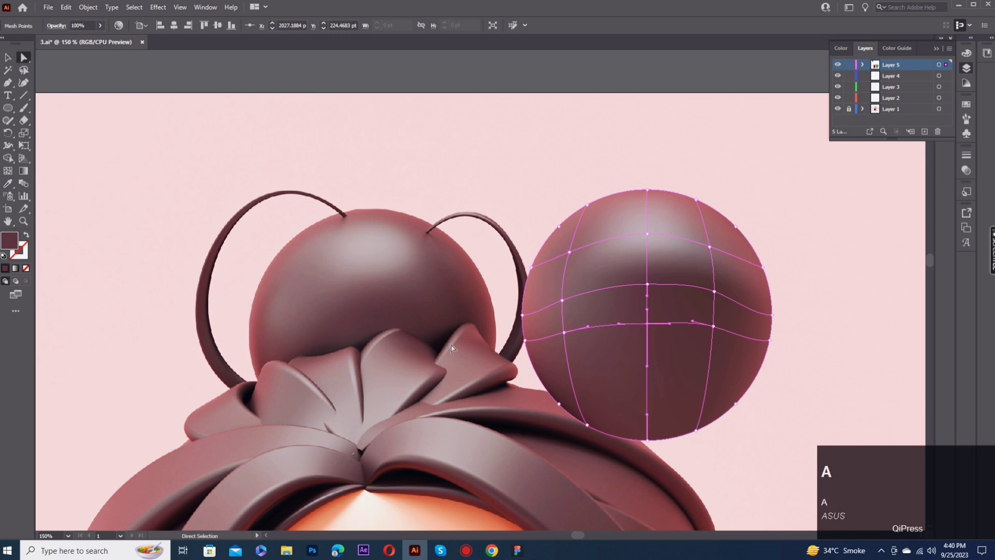
{"action": "left_click", "coordinate": [568, 254]}
{"action": "left_click", "coordinate": [304, 254]}
Deselect the bun mesh points and move the whole bun mesh farther away from the reference bun.
{"action": "key", "text": "a"}
{"action": "left_click", "coordinate": [466, 141]}
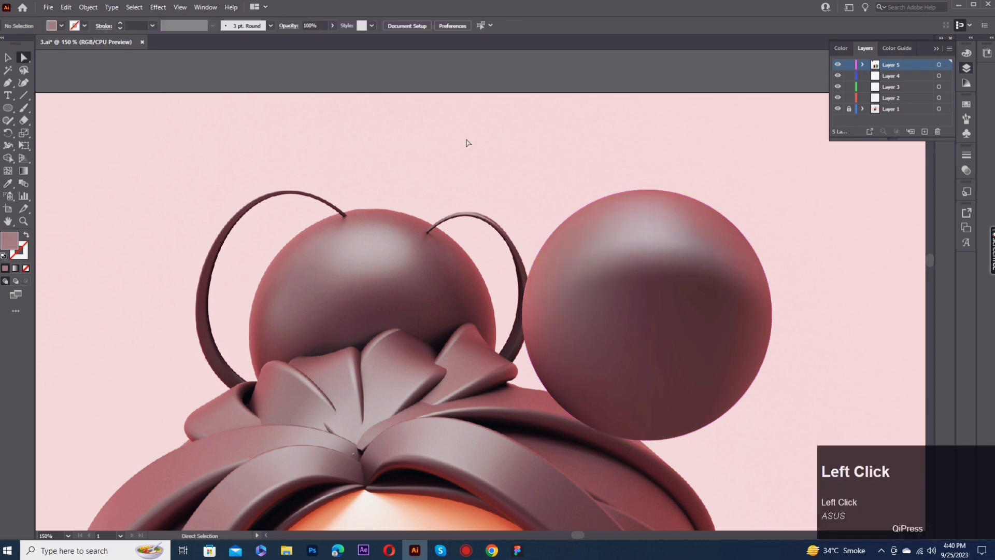
{"action": "left_click", "coordinate": [8, 58]}
{"action": "left_click_drag", "start_coordinate": [632, 312], "coordinate": [696, 263]}
{"action": "left_click", "coordinate": [310, 327]}
{"action": "scroll", "coordinate": [206, 346], "scroll_direction": "left", "scroll_amount": 1}
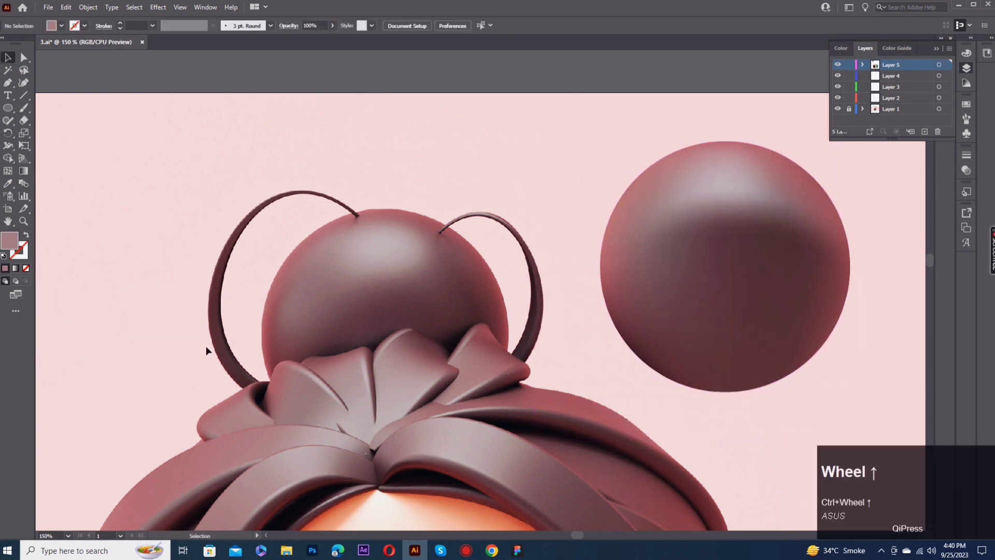
Draw a narrow rectangle about 7 by 30 pt over the left hair loop and turn it into a mesh with a middle row.
{"action": "left_click", "coordinate": [8, 83]}
{"action": "scroll", "coordinate": [263, 377], "scroll_direction": "up", "scroll_amount": 2}
{"action": "key", "text": "space"}
{"action": "scroll", "coordinate": [265, 335], "scroll_direction": "down", "scroll_amount": 2}
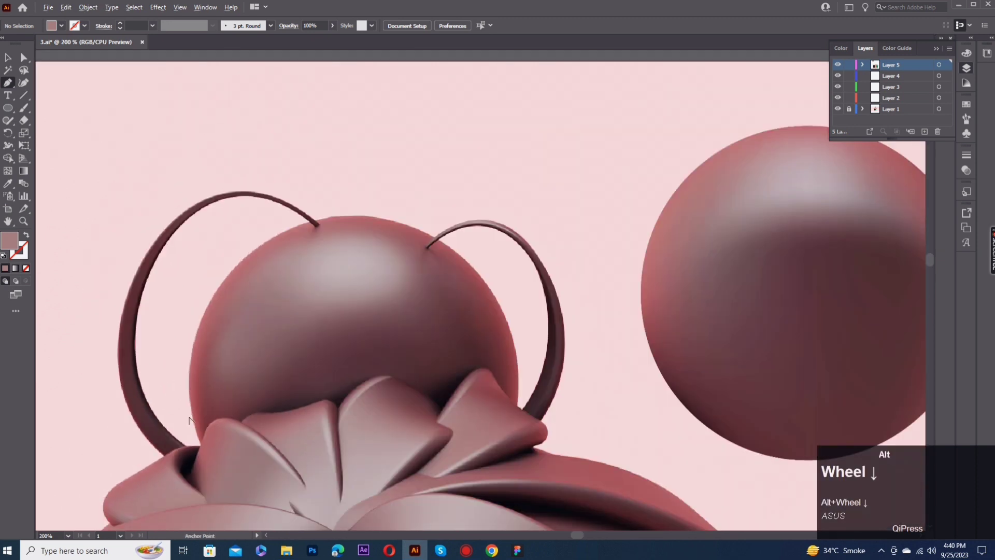
{"action": "scroll", "coordinate": [73, 363], "scroll_direction": "up", "scroll_amount": 2}
{"action": "left_click", "coordinate": [8, 108]}
{"action": "left_click_drag", "start_coordinate": [81, 289], "coordinate": [97, 352]}
{"action": "key", "text": "u"}
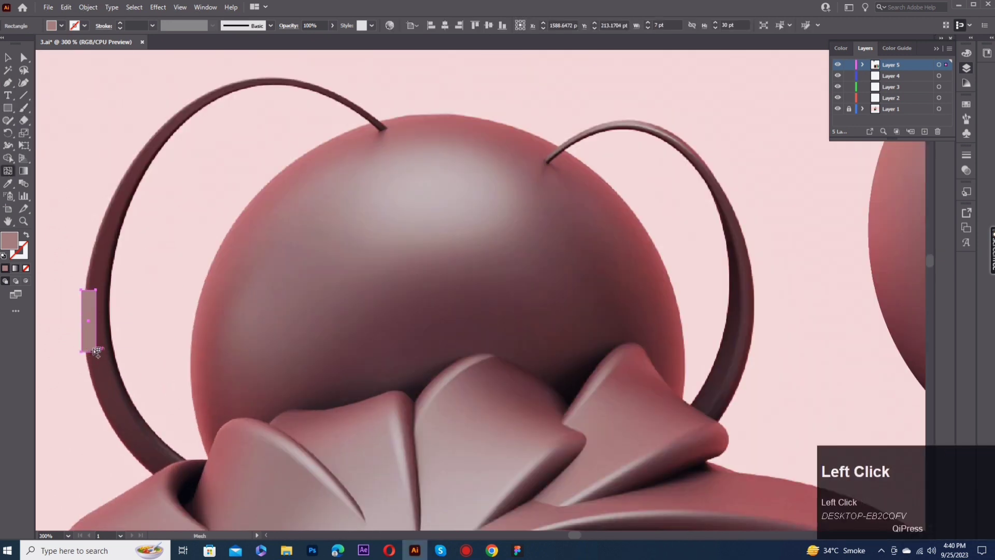
{"action": "left_click", "coordinate": [96, 321]}
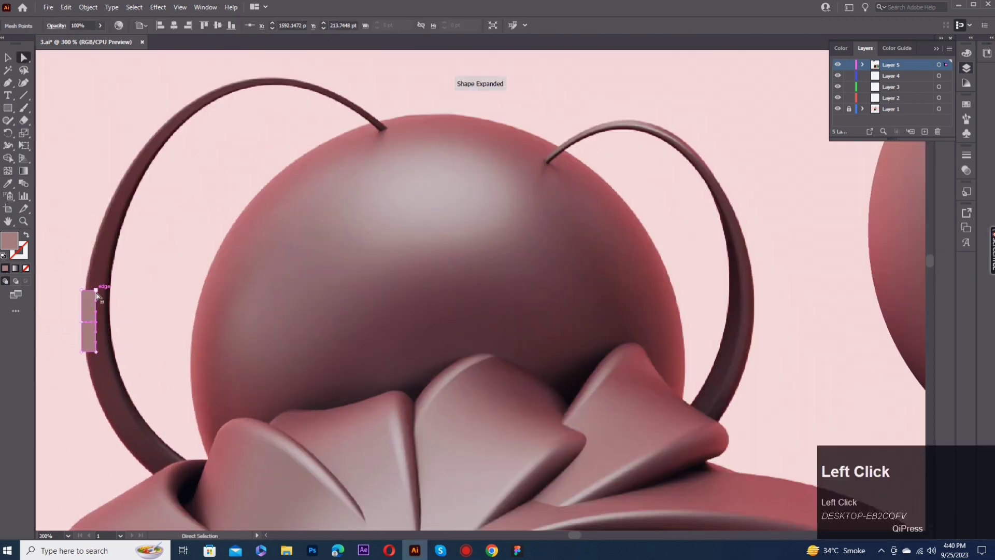
Show Layer 5 as outlines, stretch the mesh's end points to both ends of the left loop and fit its outer edge.
{"action": "left_click_drag", "start_coordinate": [379, 131], "coordinate": [180, 127]}
{"action": "key", "text": "space"}
{"action": "left_click_drag", "start_coordinate": [146, 527], "coordinate": [187, 393]}
{"action": "left_click", "coordinate": [837, 66], "text": "ctrl"}
{"action": "key", "text": "space"}
{"action": "left_click_drag", "start_coordinate": [126, 360], "coordinate": [171, 422]}
{"action": "left_click_drag", "start_coordinate": [61, 307], "coordinate": [61, 384]}
{"action": "key", "text": "space"}
{"action": "left_click_drag", "start_coordinate": [71, 241], "coordinate": [116, 338]}
{"action": "scroll", "coordinate": [117, 338], "scroll_direction": "up", "scroll_amount": 2}
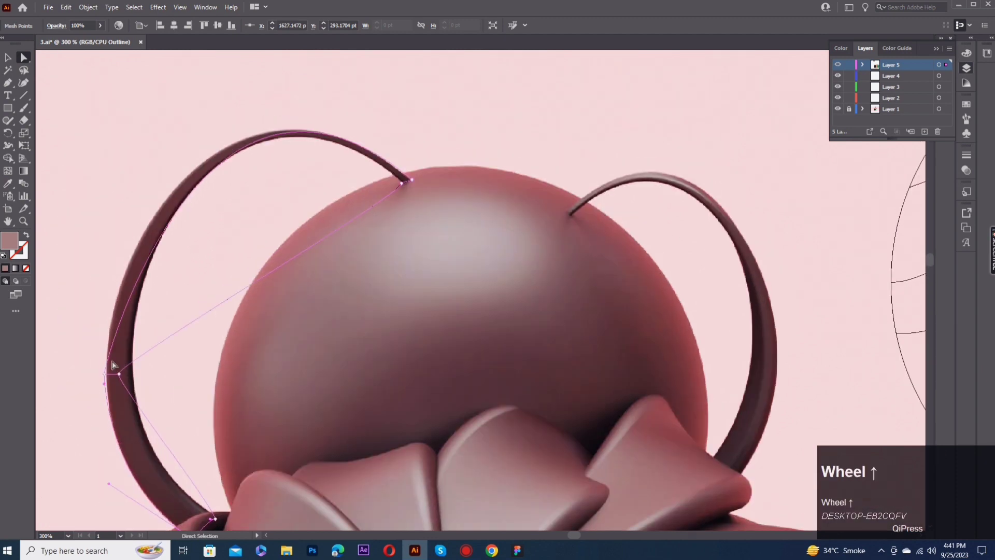
Fit the mesh's middle row and lower inner edge to the left loop, down to where it meets the hair.
{"action": "left_click_drag", "start_coordinate": [95, 412], "coordinate": [154, 413]}
{"action": "scroll", "coordinate": [154, 413], "scroll_direction": "down", "scroll_amount": 3}
{"action": "key", "text": "space"}
{"action": "left_click_drag", "start_coordinate": [188, 424], "coordinate": [134, 273]}
{"action": "scroll", "coordinate": [135, 273], "scroll_direction": "up", "scroll_amount": 2}
{"action": "left_click_drag", "start_coordinate": [66, 264], "coordinate": [71, 382]}
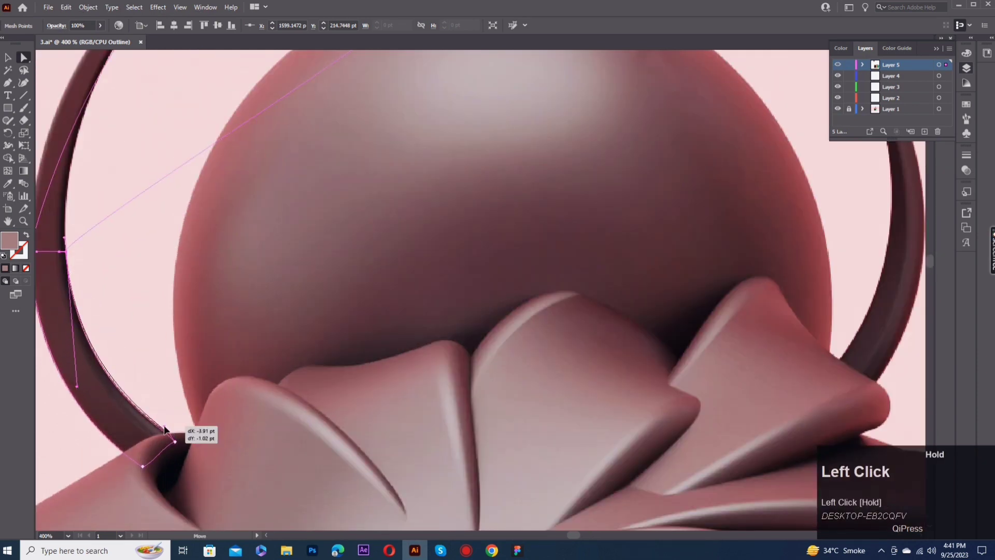
{"action": "left_click_drag", "start_coordinate": [166, 430], "coordinate": [165, 430]}
{"action": "left_click", "coordinate": [122, 316]}
Reshape the mesh's upper inner edge to follow the inside curve of the left loop up to the bun.
{"action": "key", "text": "space"}
{"action": "left_click_drag", "start_coordinate": [101, 262], "coordinate": [269, 436]}
{"action": "left_click", "coordinate": [283, 384]}
{"action": "key", "text": "space"}
{"action": "left_click_drag", "start_coordinate": [316, 263], "coordinate": [289, 312]}
{"action": "left_click_drag", "start_coordinate": [353, 372], "coordinate": [171, 356]}
{"action": "left_click_drag", "start_coordinate": [282, 295], "coordinate": [260, 264]}
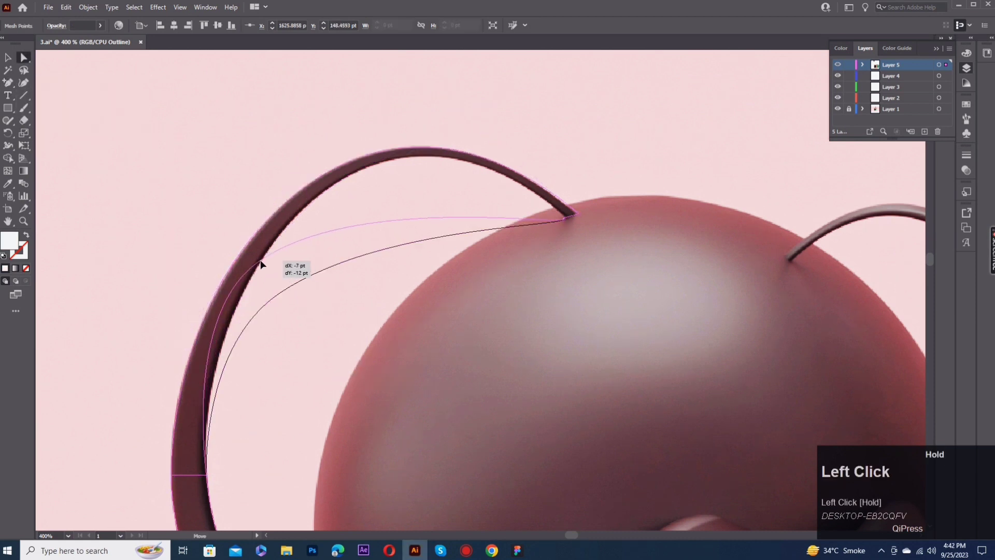
{"action": "left_click_drag", "start_coordinate": [185, 313], "coordinate": [196, 370]}
{"action": "left_click_drag", "start_coordinate": [562, 216], "coordinate": [449, 110]}
{"action": "left_click_drag", "start_coordinate": [321, 156], "coordinate": [318, 164]}
{"action": "left_click", "coordinate": [407, 163]}
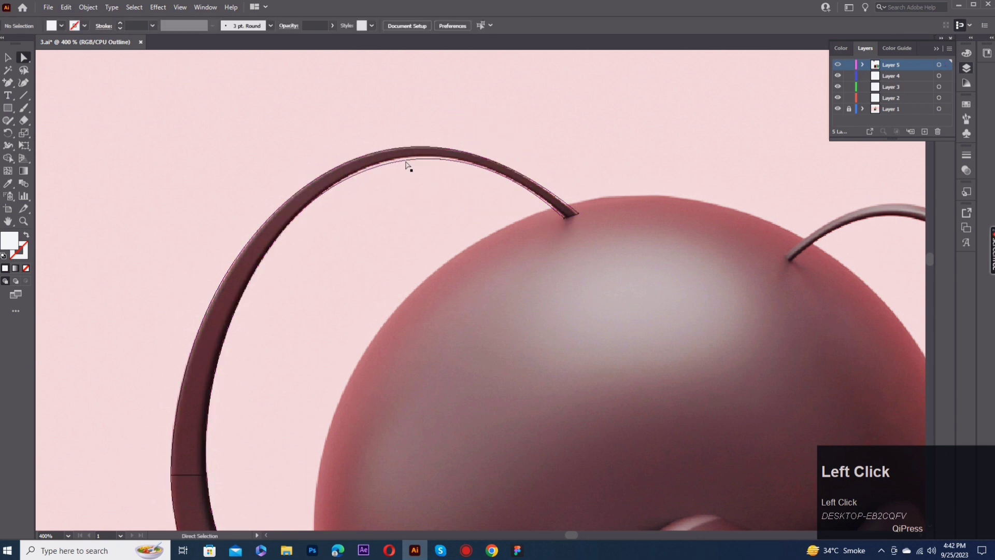
{"action": "left_click", "coordinate": [413, 159]}
{"action": "left_click_drag", "start_coordinate": [451, 110], "coordinate": [441, 105]}
{"action": "left_click", "coordinate": [422, 233]}
Add two lengthwise mesh lines beside the left loop's dark inner edge and colour their points from the reference.
{"action": "left_click_drag", "start_coordinate": [417, 369], "coordinate": [447, 202]}
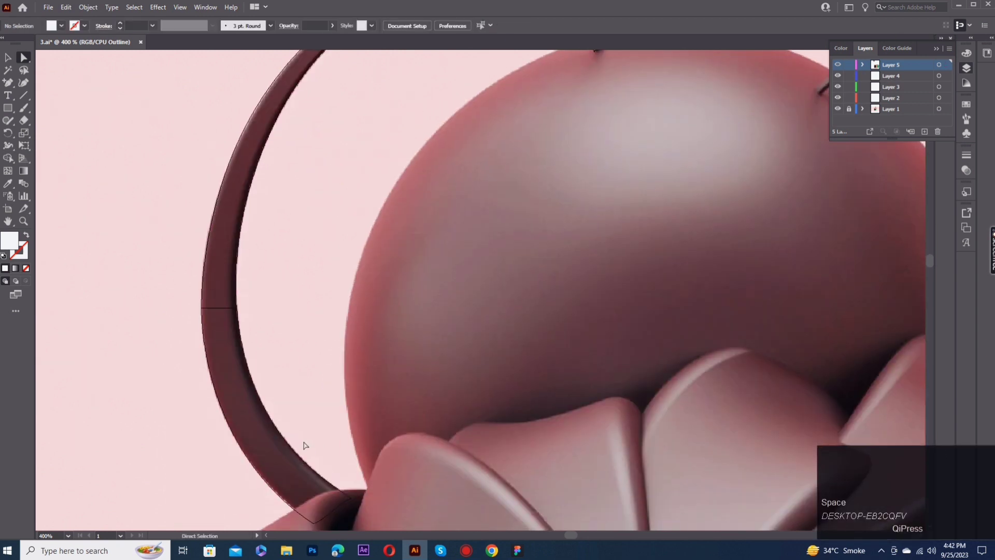
{"action": "left_click", "coordinate": [8, 171]}
{"action": "left_click", "coordinate": [234, 308]}
{"action": "scroll", "coordinate": [231, 309], "scroll_direction": "up", "scroll_amount": 2}
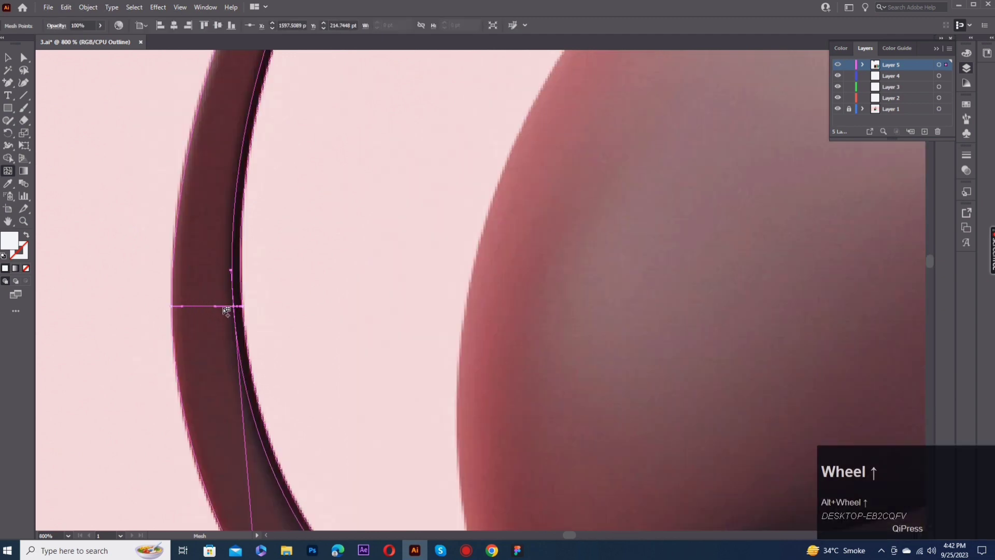
{"action": "left_click", "coordinate": [224, 307]}
{"action": "key", "text": "i"}
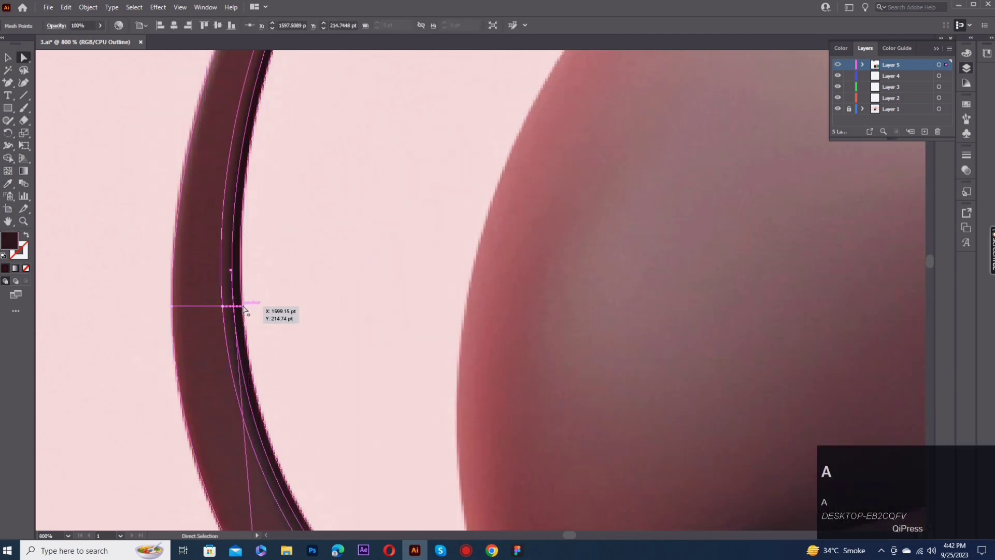
{"action": "key", "text": "a"}
Adjust and recolour the mesh points at the left loop's lower end from the reference.
{"action": "scroll", "coordinate": [240, 296], "scroll_direction": "down", "scroll_amount": 2}
{"action": "left_click", "coordinate": [245, 456]}
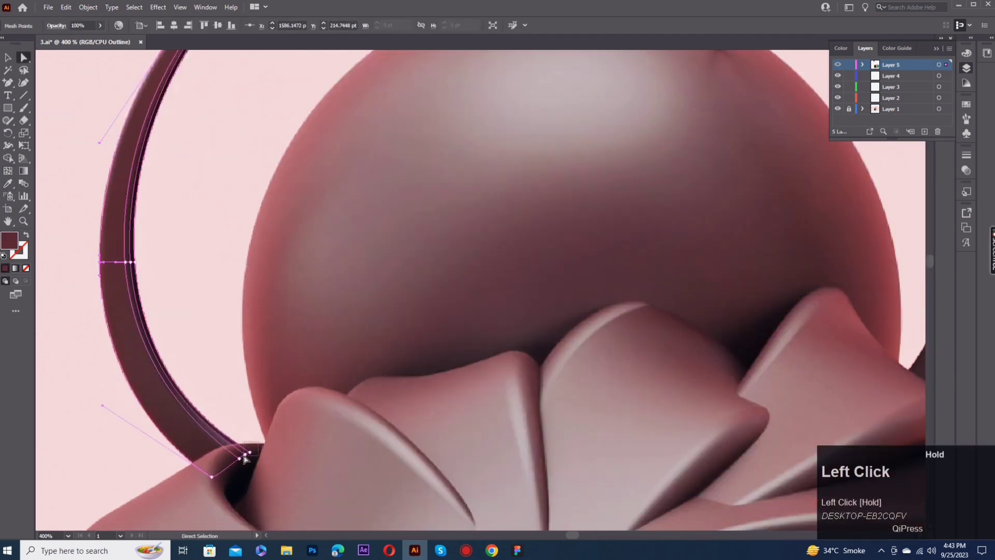
{"action": "left_click_drag", "start_coordinate": [252, 466], "coordinate": [239, 463]}
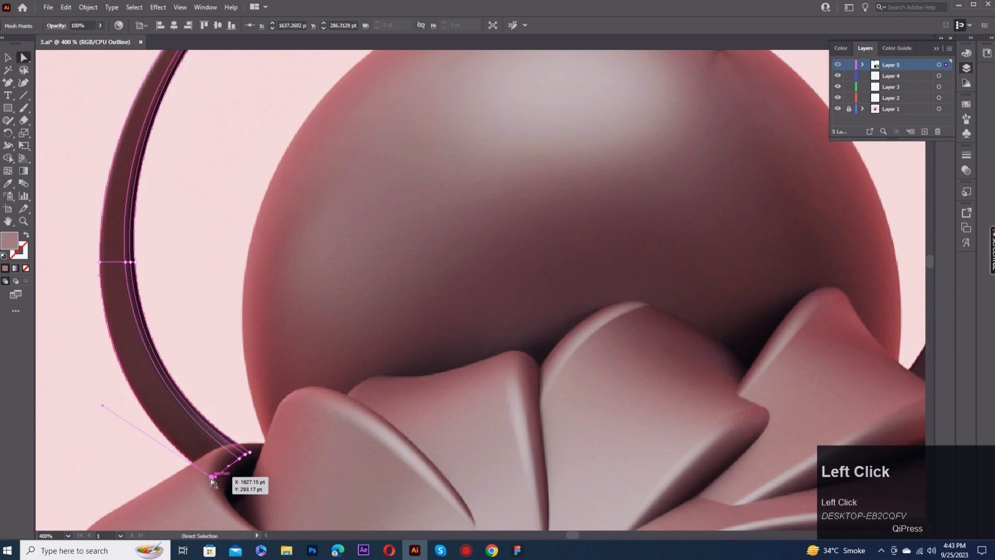
{"action": "key", "text": "i"}
Colour each mesh point at the left loop's upper end, where it meets the bun, with dark tones sampled from the reference.
{"action": "left_click_drag", "start_coordinate": [477, 57], "coordinate": [420, 241]}
{"action": "left_click", "coordinate": [455, 242]}
{"action": "key", "text": "i"}
{"action": "left_click", "coordinate": [424, 212]}
{"action": "key", "text": "a"}
{"action": "left_click", "coordinate": [449, 246]}
{"action": "scroll", "coordinate": [444, 248], "scroll_direction": "up", "scroll_amount": 5}
{"action": "left_click", "coordinate": [474, 217]}
{"action": "key", "text": "i"}
{"action": "left_click", "coordinate": [416, 212]}
{"action": "key", "text": "a"}
{"action": "left_click", "coordinate": [390, 247]}
{"action": "key", "text": "i"}
{"action": "left_click", "coordinate": [385, 217]}
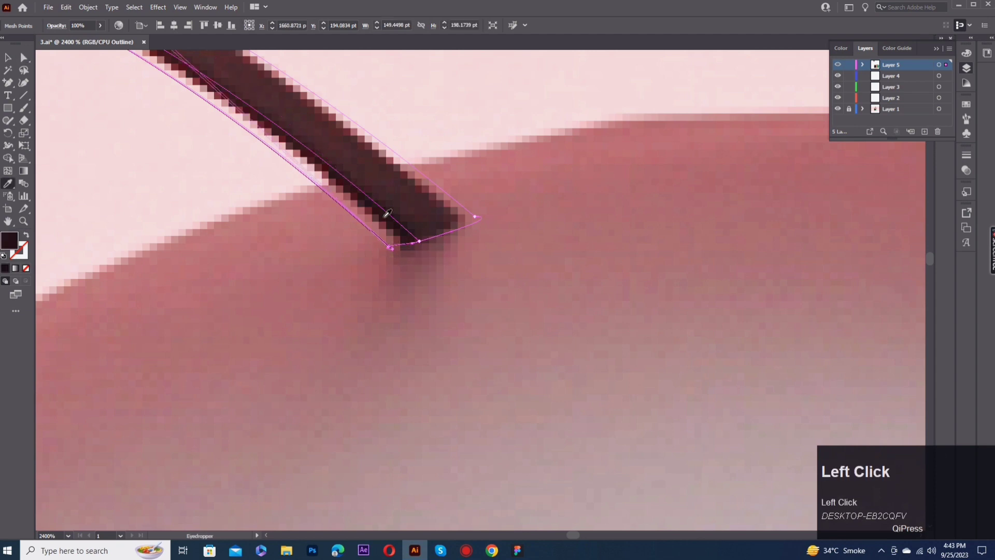
{"action": "key", "text": "a"}
{"action": "left_click", "coordinate": [350, 293]}
Return Layer 5 to preview and inspect the coloured mesh of the left hair loop.
{"action": "scroll", "coordinate": [348, 295], "scroll_direction": "down", "scroll_amount": 5}
{"action": "left_click_drag", "start_coordinate": [273, 397], "coordinate": [489, 307]}
{"action": "scroll", "coordinate": [488, 306], "scroll_direction": "down", "scroll_amount": 1}
{"action": "left_click", "coordinate": [838, 65], "text": "ctrl"}
{"action": "left_click_drag", "start_coordinate": [626, 349], "coordinate": [468, 251]}
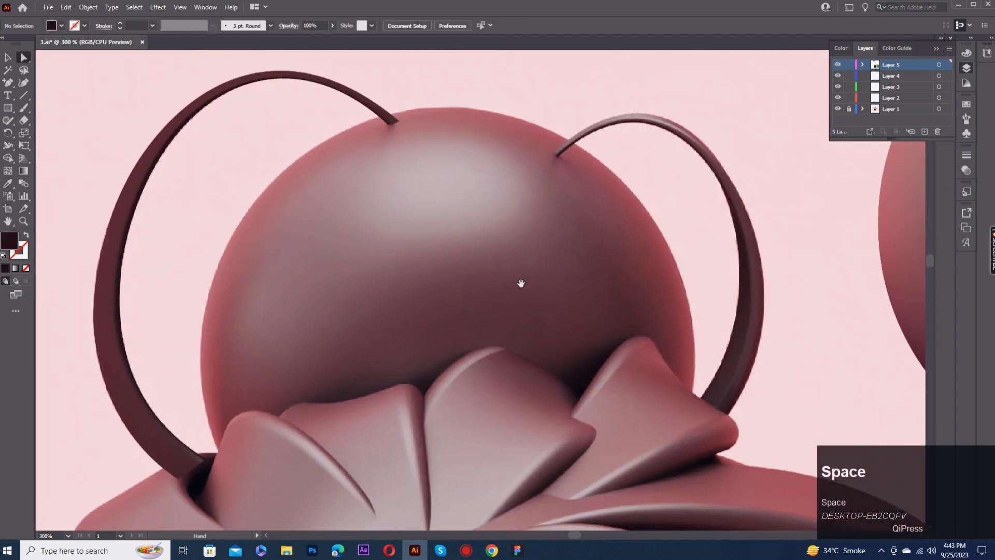
Draw a narrow rectangle about 6 by 38 pt beside the right hair loop and turn it into a mesh with a middle row.
{"action": "left_click_drag", "start_coordinate": [520, 283], "coordinate": [356, 324]}
{"action": "mouse_move", "coordinate": [346, 278]}
{"action": "left_mouse_down"}
{"action": "mouse_move", "coordinate": [493, 303]}
{"action": "mouse_move", "coordinate": [370, 333]}
{"action": "left_mouse_up"}
{"action": "left_click", "coordinate": [8, 108]}
{"action": "left_click_drag", "start_coordinate": [543, 212], "coordinate": [555, 290]}
{"action": "key", "text": "u"}
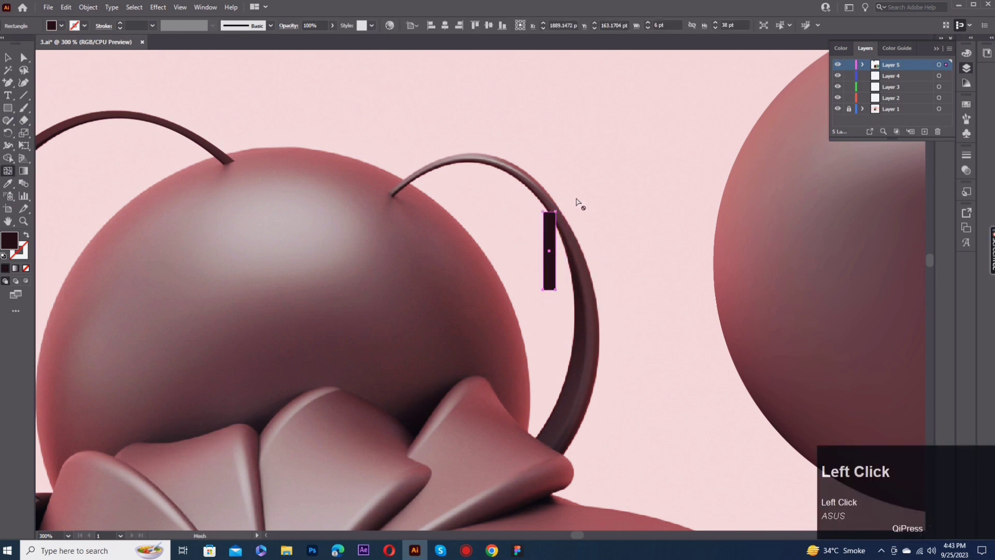
{"action": "left_click", "coordinate": [556, 252]}
Show Layer 5 as outlines, move the new mesh's upper points to the right loop's bun end and shift its middle row towards the loop.
{"action": "left_click", "coordinate": [24, 57]}
{"action": "scroll", "coordinate": [550, 226], "scroll_direction": "up", "scroll_amount": 2}
{"action": "left_click", "coordinate": [837, 65], "text": "ctrl"}
{"action": "left_click_drag", "start_coordinate": [538, 197], "coordinate": [238, 168]}
{"action": "left_click_drag", "start_coordinate": [562, 197], "coordinate": [328, 91]}
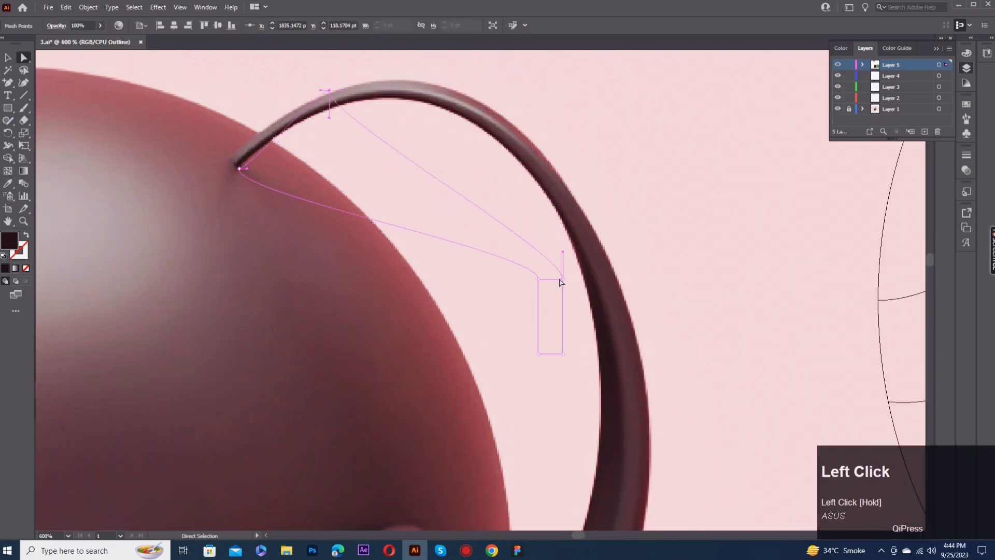
{"action": "left_click", "coordinate": [587, 261]}
{"action": "left_click_drag", "start_coordinate": [562, 279], "coordinate": [575, 258]}
Place the mesh's two upper corner points on the right loop's tip at the bun and adjust the short edge between them.
{"action": "scroll", "coordinate": [290, 99], "scroll_direction": "up", "scroll_amount": 2}
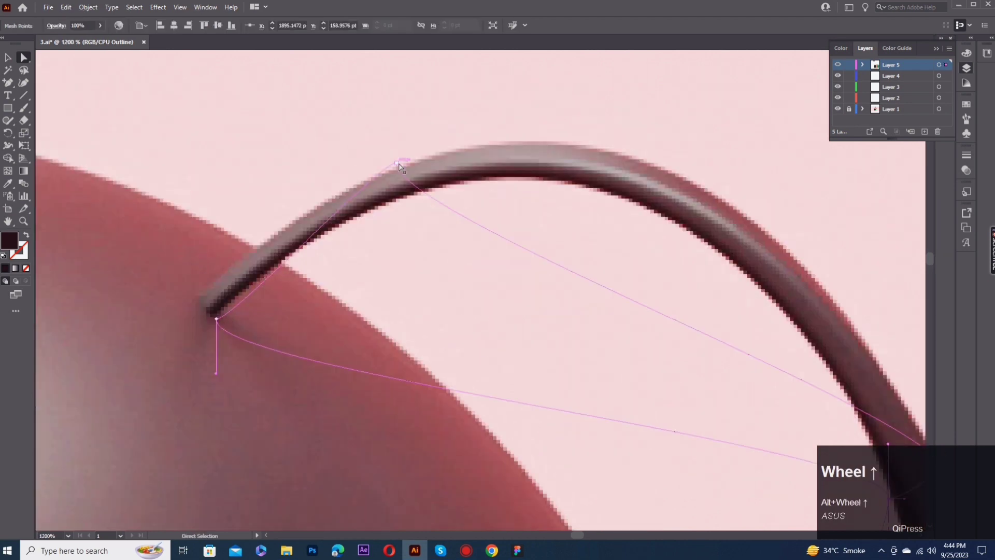
{"action": "left_click", "coordinate": [397, 163]}
{"action": "left_click_drag", "start_coordinate": [397, 217], "coordinate": [535, 212]}
{"action": "left_click_drag", "start_coordinate": [394, 311], "coordinate": [281, 306]}
{"action": "scroll", "coordinate": [317, 339], "scroll_direction": "up", "scroll_amount": 2}
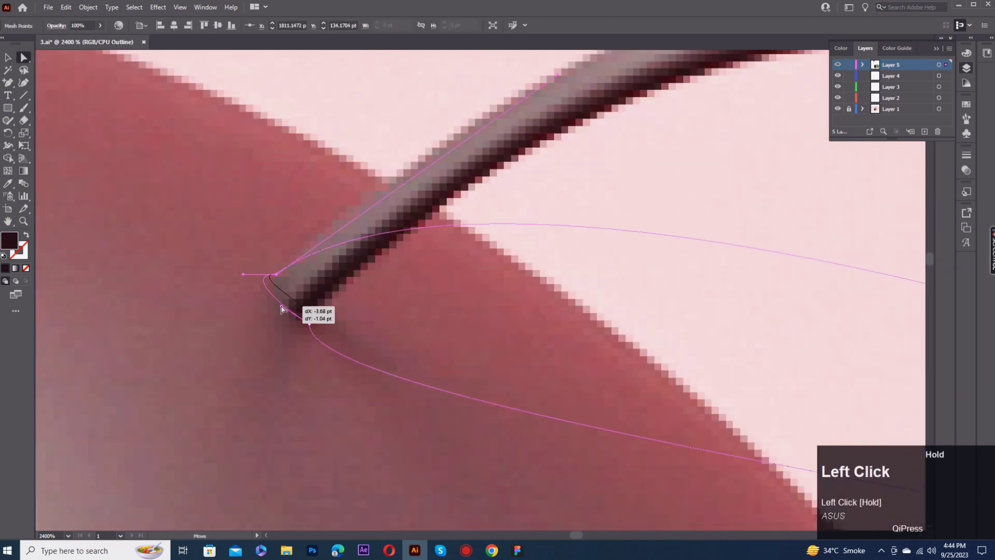
{"action": "left_click_drag", "start_coordinate": [315, 432], "coordinate": [112, 375]}
Add an anchor point on the mesh's outer edge and shape that edge along the top of the right loop.
{"action": "scroll", "coordinate": [417, 231], "scroll_direction": "down", "scroll_amount": 2}
{"action": "key", "text": "plus"}
{"action": "left_click", "coordinate": [368, 402]}
{"action": "left_click", "coordinate": [369, 462]}
{"action": "key", "text": "a"}
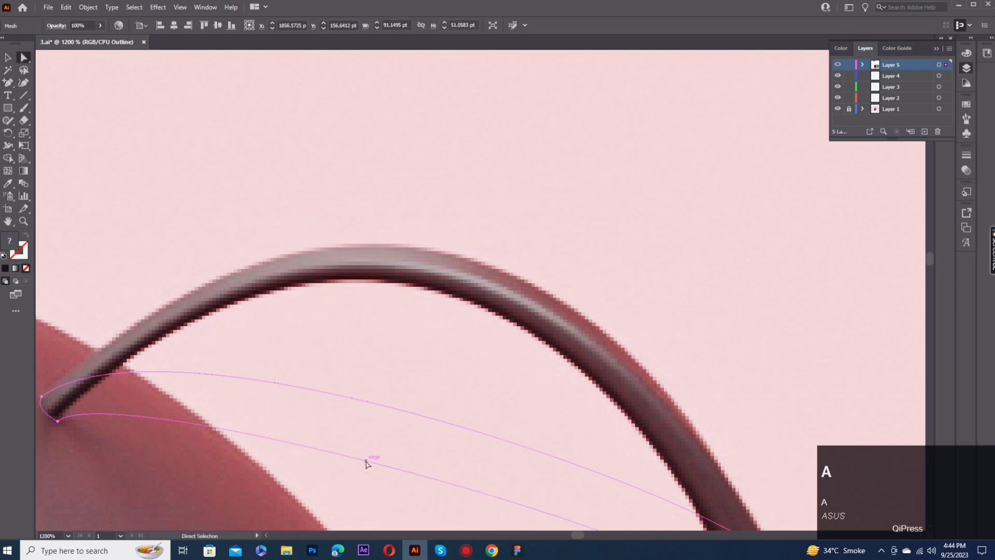
{"action": "left_click_drag", "start_coordinate": [370, 402], "coordinate": [403, 244]}
{"action": "left_click_drag", "start_coordinate": [97, 356], "coordinate": [99, 347]}
{"action": "left_click_drag", "start_coordinate": [261, 212], "coordinate": [245, 228]}
{"action": "left_click_drag", "start_coordinate": [609, 270], "coordinate": [653, 240]}
{"action": "left_click", "coordinate": [397, 326]}
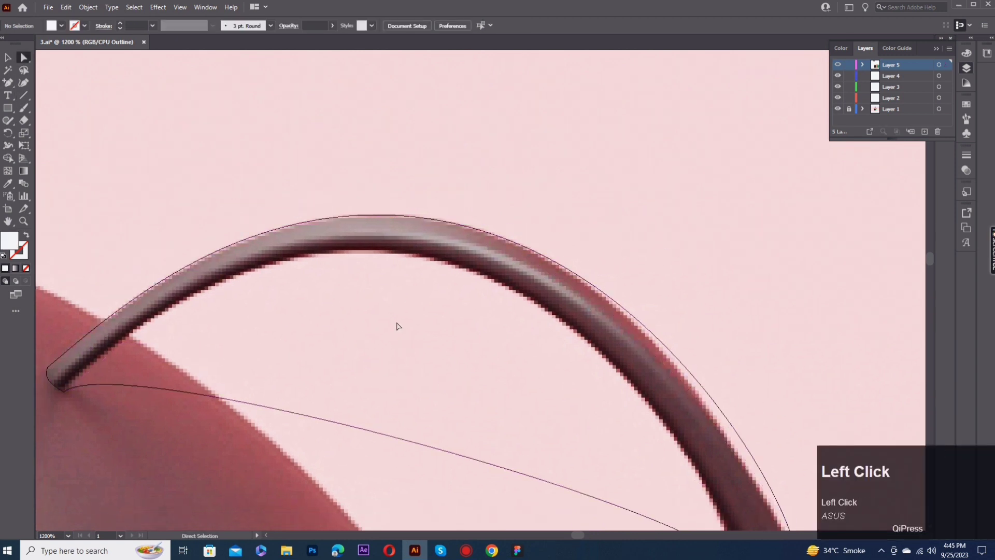
Add an anchor point on the mesh's inner edge and fit that edge to the underside of the right loop.
{"action": "key", "text": "plus"}
{"action": "left_click_drag", "start_coordinate": [339, 418], "coordinate": [391, 253]}
{"action": "key", "text": "a"}
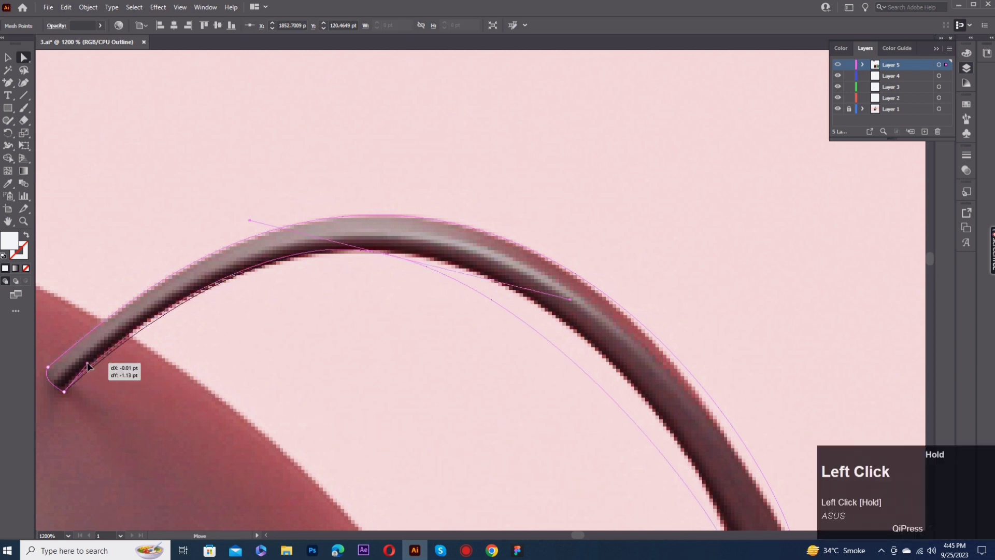
{"action": "left_click_drag", "start_coordinate": [87, 361], "coordinate": [87, 362]}
{"action": "left_click", "coordinate": [345, 253]}
{"action": "left_click_drag", "start_coordinate": [571, 300], "coordinate": [629, 282]}
{"action": "left_click", "coordinate": [213, 291]}
{"action": "left_click", "coordinate": [208, 294]}
{"action": "left_click", "coordinate": [248, 331]}
Extend the mesh to the right loop's lower end and curve its outer edge along the reference.
{"action": "left_click_drag", "start_coordinate": [729, 430], "coordinate": [372, 217]}
{"action": "left_click", "coordinate": [441, 333]}
{"action": "left_click_drag", "start_coordinate": [441, 304], "coordinate": [411, 292]}
{"action": "scroll", "coordinate": [340, 69], "scroll_direction": "down", "scroll_amount": 3}
{"action": "left_click_drag", "start_coordinate": [363, 441], "coordinate": [445, 342]}
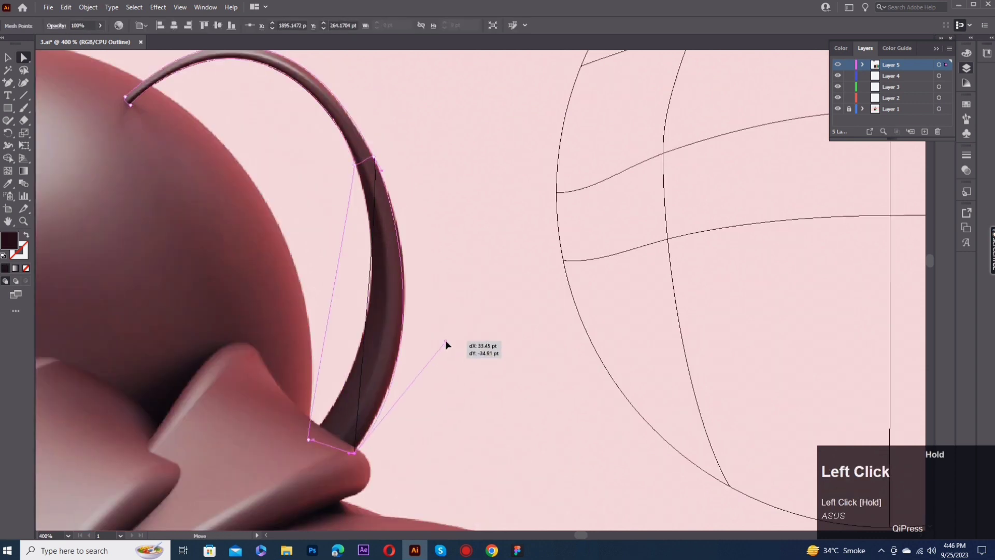
Curve the mesh's lower inner edge along the inside of the right loop and refine the points around the middle row.
{"action": "left_click", "coordinate": [357, 166]}
{"action": "left_click_drag", "start_coordinate": [311, 423], "coordinate": [351, 186]}
{"action": "scroll", "coordinate": [364, 167], "scroll_direction": "up", "scroll_amount": 3}
{"action": "scroll", "coordinate": [360, 155], "scroll_direction": "up", "scroll_amount": 2}
{"action": "scroll", "coordinate": [339, 206], "scroll_direction": "down", "scroll_amount": 3}
{"action": "left_click", "coordinate": [314, 189]}
{"action": "left_click", "coordinate": [330, 199]}
{"action": "left_click_drag", "start_coordinate": [414, 476], "coordinate": [464, 166]}
{"action": "scroll", "coordinate": [404, 311], "scroll_direction": "down", "scroll_amount": 2}
{"action": "left_click", "coordinate": [404, 311]}
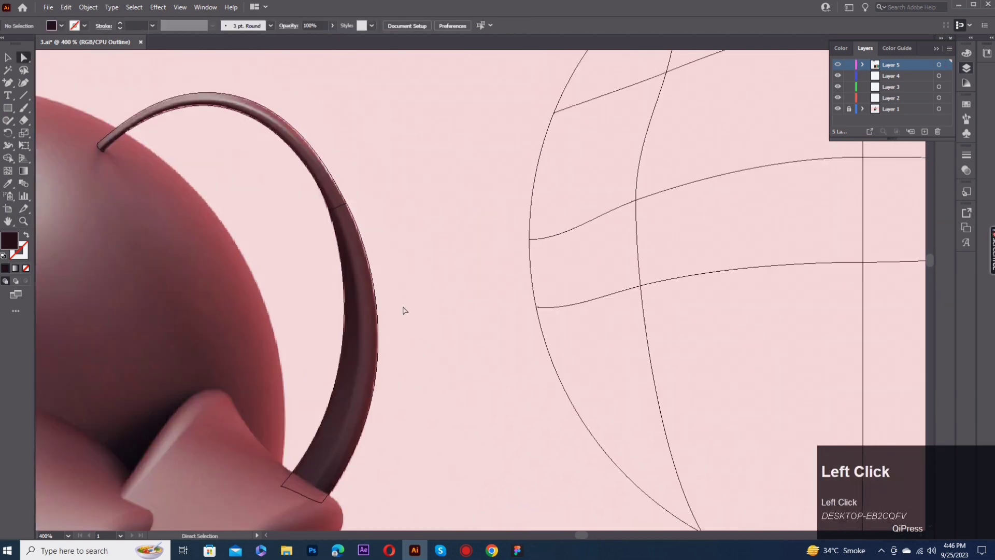
Reposition the middle-row mesh point of the right loop and adjust the curve handle at its lower end.
{"action": "left_click", "coordinate": [338, 207]}
{"action": "scroll", "coordinate": [350, 241], "scroll_direction": "up", "scroll_amount": 3}
{"action": "key", "text": "a"}
{"action": "left_click_drag", "start_coordinate": [313, 130], "coordinate": [303, 135]}
{"action": "scroll", "coordinate": [315, 129], "scroll_direction": "down", "scroll_amount": 2}
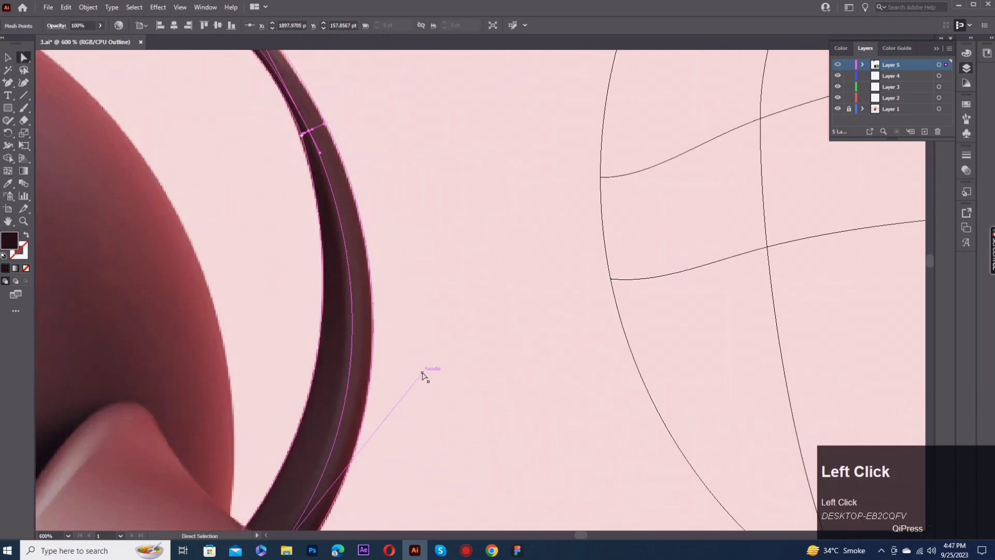
{"action": "left_click_drag", "start_coordinate": [423, 373], "coordinate": [407, 371]}
Sample reference colours onto the mesh points at the right loop's lower end and middle row.
{"action": "key", "text": "i"}
{"action": "scroll", "coordinate": [347, 439], "scroll_direction": "down", "scroll_amount": 3}
{"action": "left_click", "coordinate": [322, 366]}
{"action": "left_click_drag", "start_coordinate": [332, 223], "coordinate": [324, 394]}
{"action": "left_click", "coordinate": [313, 184]}
{"action": "key", "text": "i"}
{"action": "left_click", "coordinate": [320, 184]}
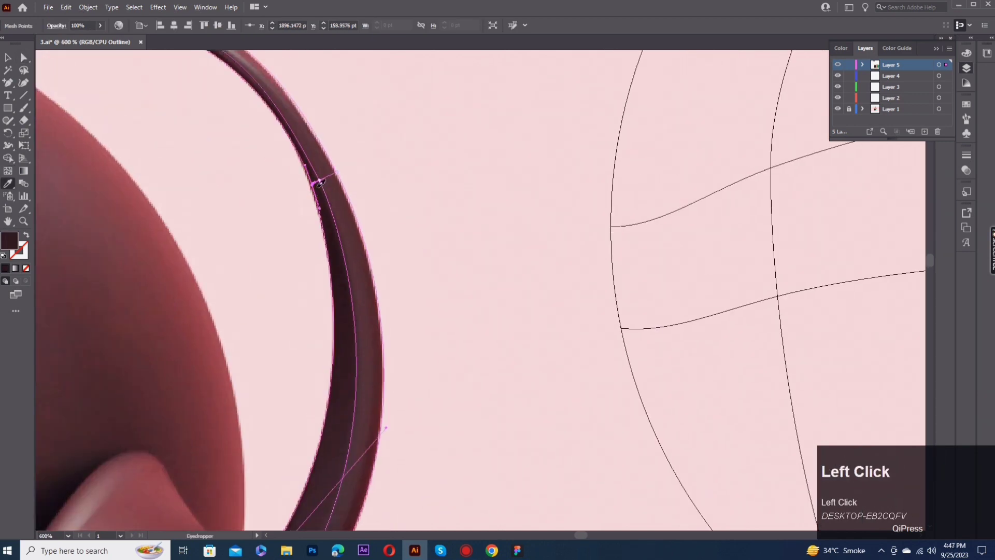
{"action": "left_click", "coordinate": [336, 173]}
Add mesh rows along the top arc of the right loop and colour their points from the reference.
{"action": "left_click_drag", "start_coordinate": [409, 293], "coordinate": [409, 71]}
{"action": "left_click", "coordinate": [302, 399]}
{"action": "left_click_drag", "start_coordinate": [388, 196], "coordinate": [655, 526]}
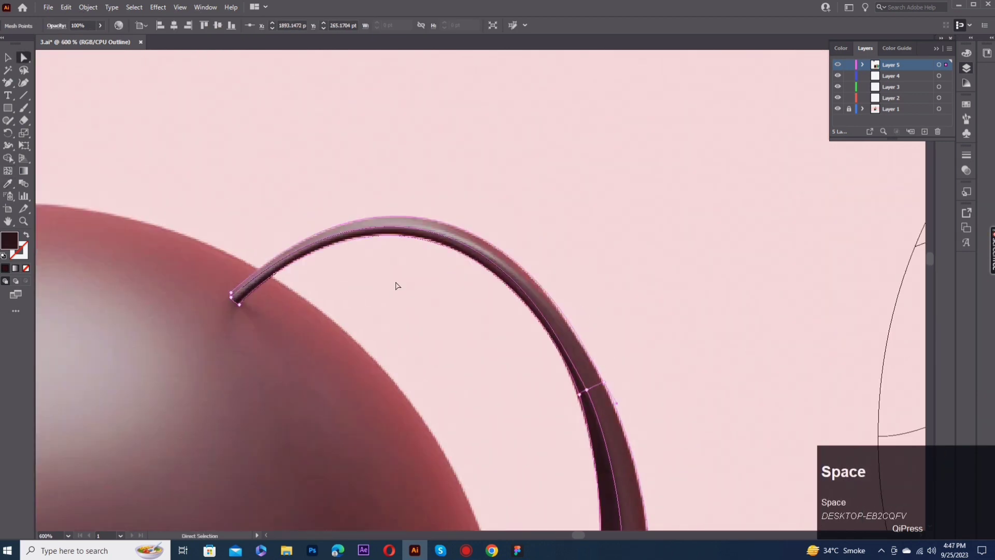
{"action": "left_click", "coordinate": [578, 393]}
{"action": "key", "text": "i"}
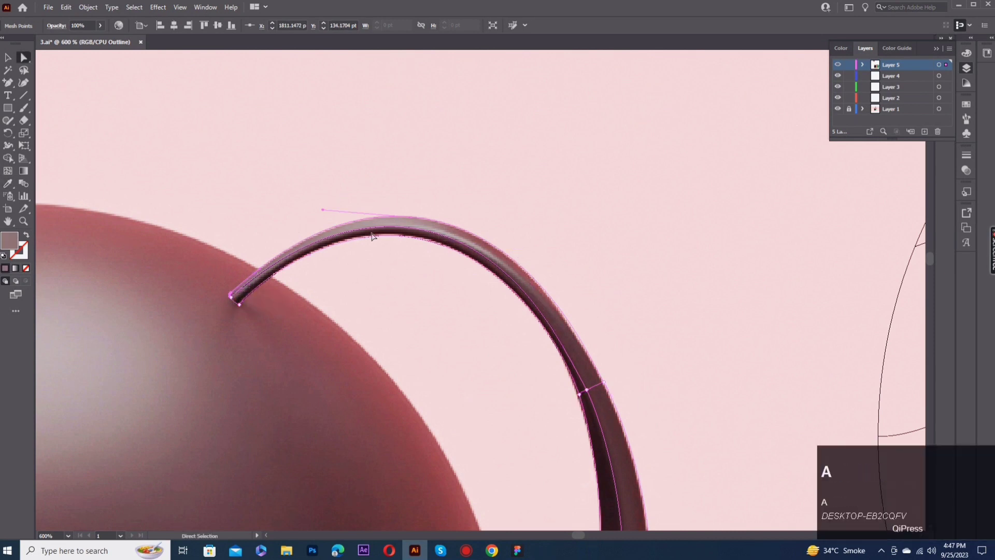
{"action": "left_click", "coordinate": [8, 171]}
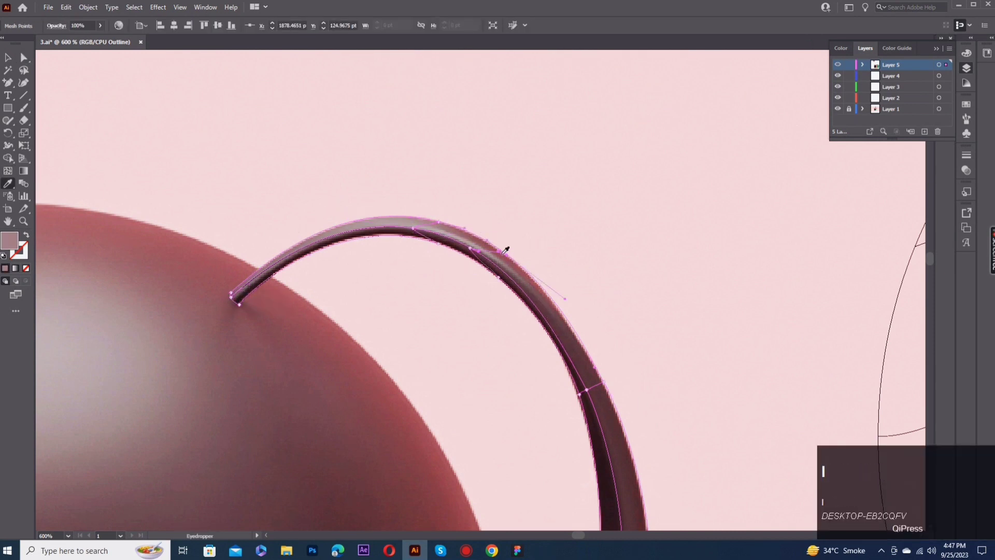
{"action": "left_click", "coordinate": [498, 277]}
{"action": "left_click", "coordinate": [580, 249]}
{"action": "left_click_drag", "start_coordinate": [595, 406], "coordinate": [459, 324]}
Add another lengthwise mesh line to the right loop and adjust its point at the lower end.
{"action": "scroll", "coordinate": [471, 418], "scroll_direction": "down", "scroll_amount": 2}
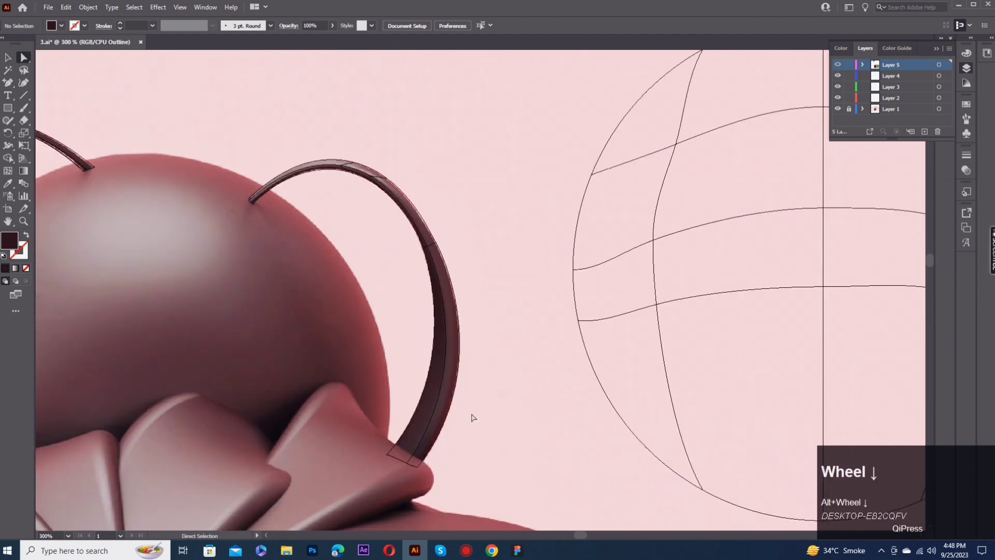
{"action": "scroll", "coordinate": [471, 425], "scroll_direction": "up", "scroll_amount": 2}
{"action": "left_click_drag", "start_coordinate": [362, 139], "coordinate": [313, 194]}
{"action": "key", "text": "u"}
{"action": "left_click", "coordinate": [341, 108]}
{"action": "key", "text": "a"}
{"action": "left_click_drag", "start_coordinate": [344, 491], "coordinate": [358, 360]}
{"action": "left_click", "coordinate": [333, 416]}
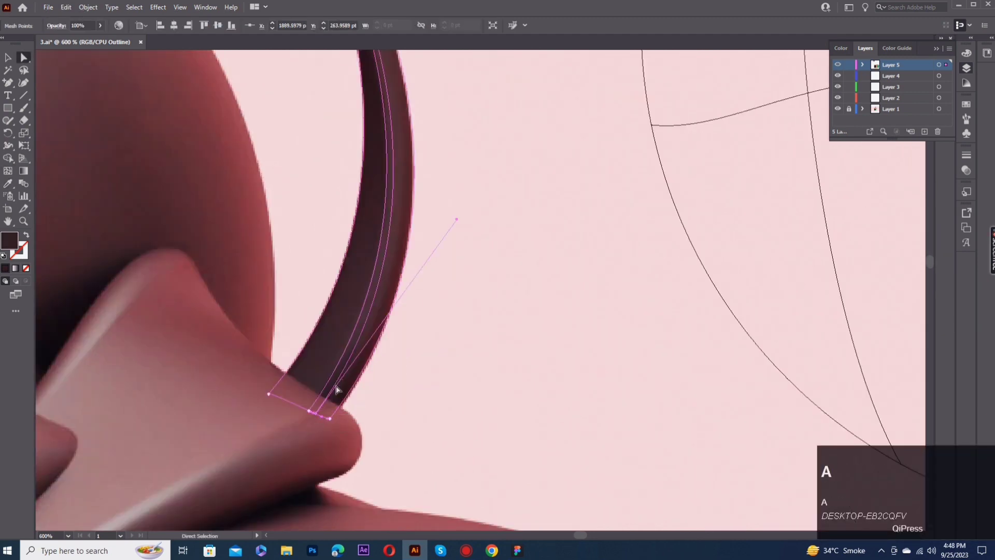
{"action": "left_click_drag", "start_coordinate": [357, 138], "coordinate": [340, 434]}
Switch Layer 5 to preview and nudge the right loop's middle mesh point slightly to the right.
{"action": "left_click", "coordinate": [838, 65], "text": "ctrl"}
{"action": "left_click", "coordinate": [413, 230]}
{"action": "scroll", "coordinate": [411, 231], "scroll_direction": "down", "scroll_amount": 2}
{"action": "scroll", "coordinate": [406, 263], "scroll_direction": "up", "scroll_amount": 1}
{"action": "left_click", "coordinate": [366, 244]}
{"action": "key", "text": "Right"}
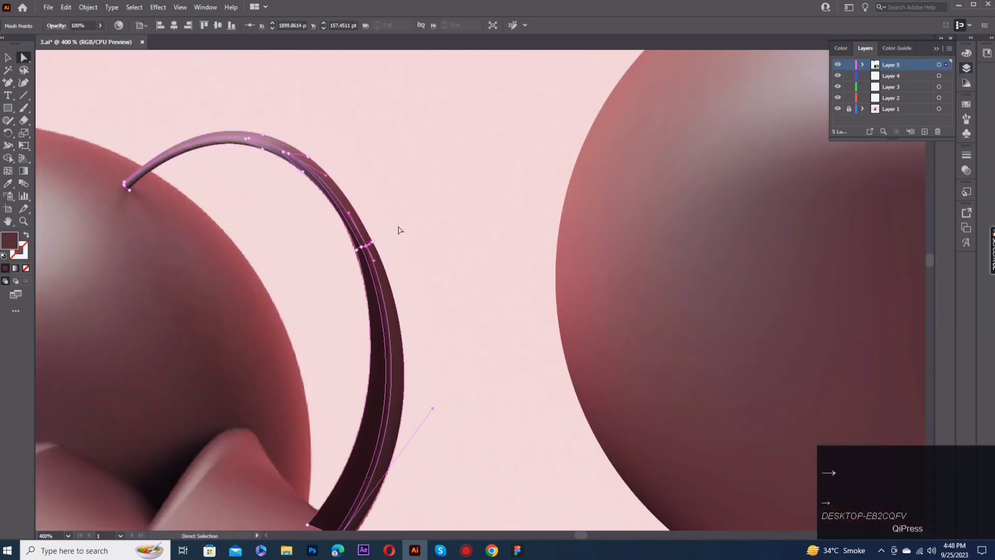
{"action": "scroll", "coordinate": [399, 311], "scroll_direction": "down", "scroll_amount": 2}
{"action": "left_click", "coordinate": [344, 426]}
{"action": "left_click", "coordinate": [408, 407]}
{"action": "scroll", "coordinate": [409, 407], "scroll_direction": "down", "scroll_amount": 1}
{"action": "scroll", "coordinate": [409, 407], "scroll_direction": "down", "scroll_amount": 2}
Move the finished hair loop meshes off the reference and place them beside the bun mesh.
{"action": "left_click", "coordinate": [8, 57]}
{"action": "scroll", "coordinate": [616, 244], "scroll_direction": "down", "scroll_amount": 2}
{"action": "left_click_drag", "start_coordinate": [622, 236], "coordinate": [282, 303]}
{"action": "left_click_drag", "start_coordinate": [421, 181], "coordinate": [139, 252]}
{"action": "left_click_drag", "start_coordinate": [217, 285], "coordinate": [554, 180]}
{"action": "left_click", "coordinate": [376, 433]}
Draw a small rectangle over the rightmost fold below the bun and turn it into a mesh with one vertical line.
{"action": "scroll", "coordinate": [357, 377], "scroll_direction": "up", "scroll_amount": 2}
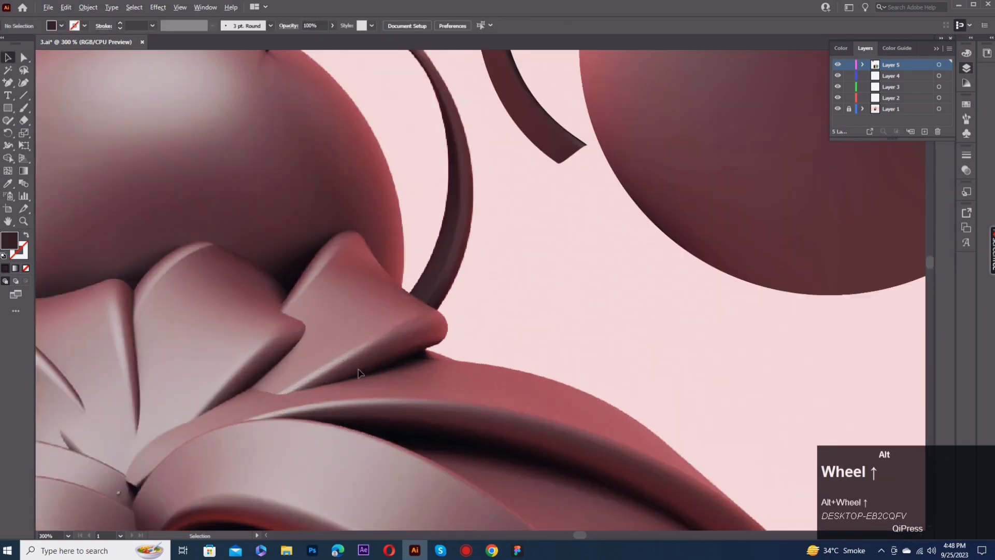
{"action": "scroll", "coordinate": [368, 380], "scroll_direction": "up", "scroll_amount": 1}
{"action": "left_click", "coordinate": [8, 108]}
{"action": "left_click_drag", "start_coordinate": [323, 316], "coordinate": [367, 391]}
{"action": "key", "text": "u"}
{"action": "left_click", "coordinate": [356, 317]}
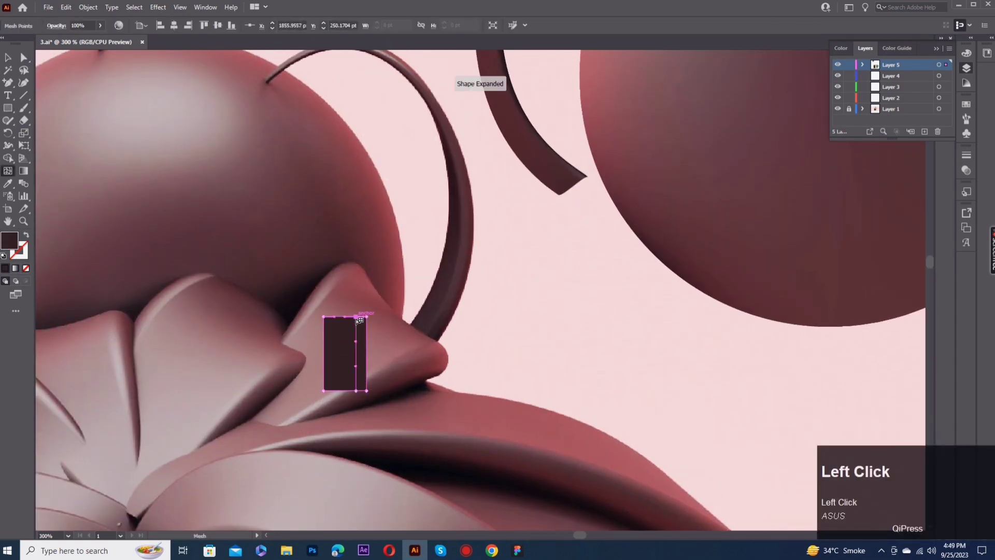
Switch Layer 5 to outline view and move the mesh's corner points onto the fold's peak, right tip and lower end.
{"action": "left_click", "coordinate": [524, 290]}
{"action": "left_click_drag", "start_coordinate": [369, 311], "coordinate": [443, 344]}
{"action": "left_click", "coordinate": [838, 64], "text": "ctrl"}
{"action": "left_click", "coordinate": [385, 346]}
{"action": "key", "text": "a"}
{"action": "left_click_drag", "start_coordinate": [322, 384], "coordinate": [216, 410]}
{"action": "left_click", "coordinate": [382, 314]}
{"action": "left_click_drag", "start_coordinate": [351, 262], "coordinate": [358, 264]}
Set the curve handles at the mesh's top point so the edge follows the fold's rounded peak.
{"action": "scroll", "coordinate": [349, 263], "scroll_direction": "up", "scroll_amount": 5}
{"action": "scroll", "coordinate": [331, 289], "scroll_direction": "down", "scroll_amount": 2}
{"action": "left_click_drag", "start_coordinate": [292, 315], "coordinate": [265, 262]}
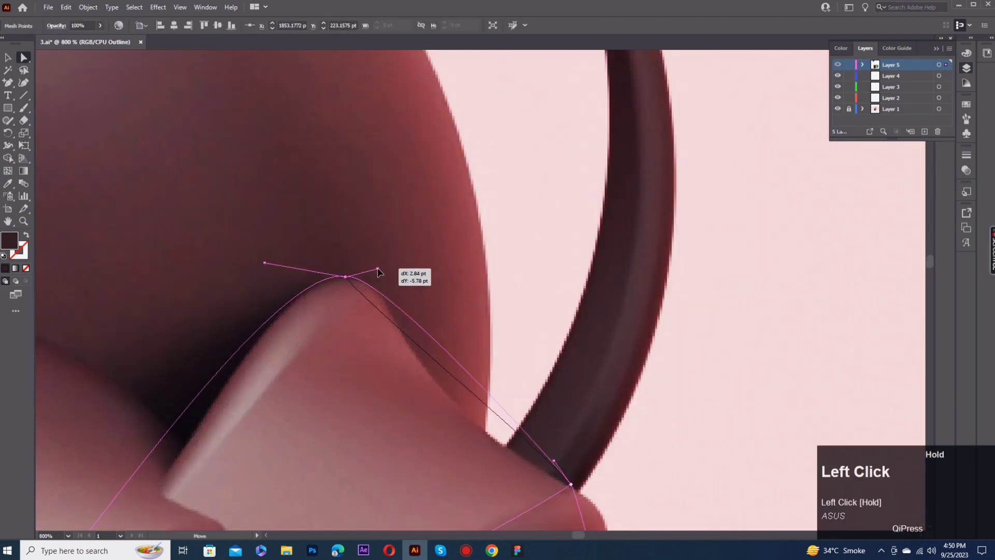
{"action": "left_click_drag", "start_coordinate": [377, 267], "coordinate": [379, 268]}
{"action": "left_click", "coordinate": [372, 303]}
{"action": "scroll", "coordinate": [342, 276], "scroll_direction": "up", "scroll_amount": 3}
{"action": "left_click", "coordinate": [360, 276]}
{"action": "left_click_drag", "start_coordinate": [461, 254], "coordinate": [474, 278]}
{"action": "left_click_drag", "start_coordinate": [121, 234], "coordinate": [191, 274]}
{"action": "left_click", "coordinate": [291, 396]}
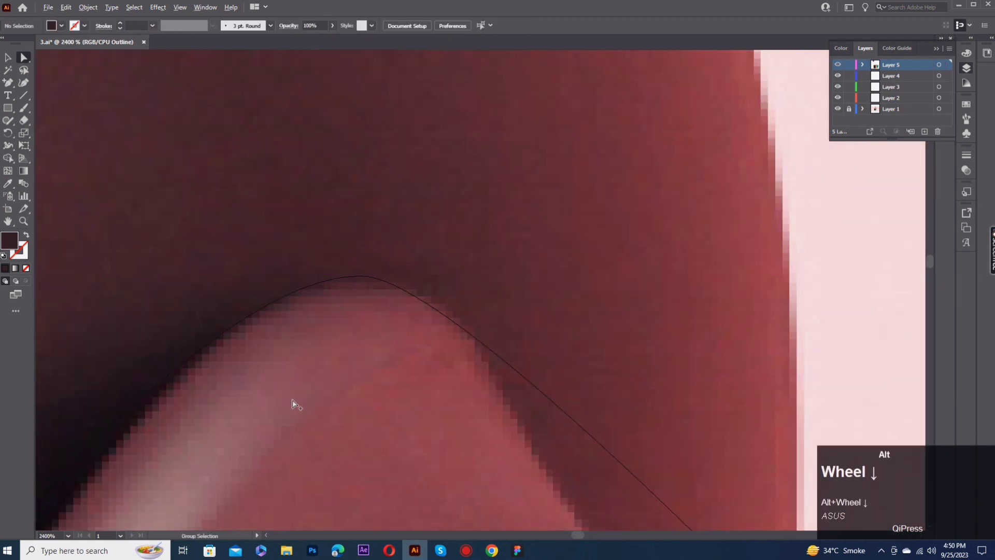
Curve the mesh's left edge along the fold's left contour from its lower corner up to the peak.
{"action": "scroll", "coordinate": [293, 401], "scroll_direction": "down", "scroll_amount": 2}
{"action": "left_click", "coordinate": [359, 189]}
{"action": "left_click", "coordinate": [456, 316]}
{"action": "left_click_drag", "start_coordinate": [460, 331], "coordinate": [502, 262]}
{"action": "scroll", "coordinate": [420, 331], "scroll_direction": "down", "scroll_amount": 1}
{"action": "left_click_drag", "start_coordinate": [237, 445], "coordinate": [305, 315]}
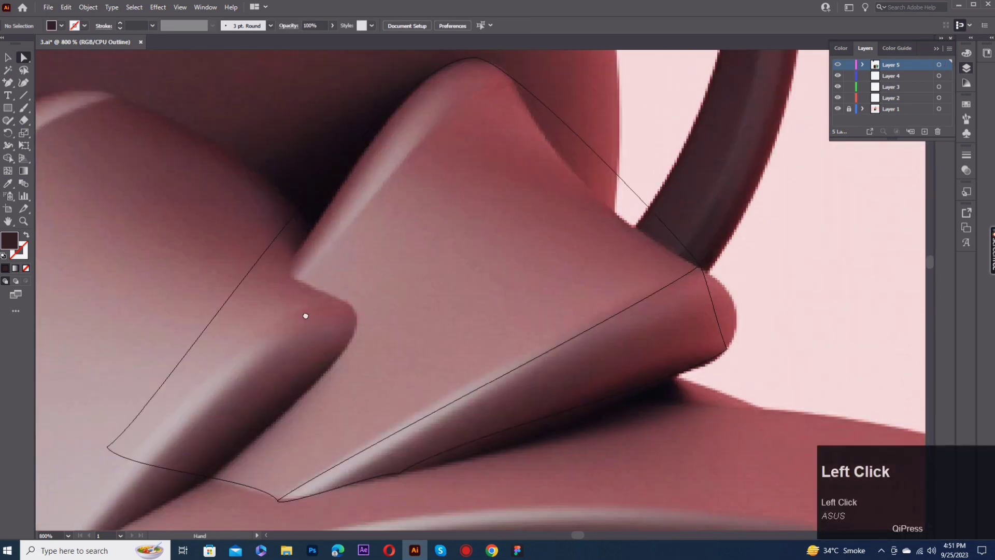
{"action": "left_click", "coordinate": [107, 446]}
{"action": "left_click_drag", "start_coordinate": [160, 407], "coordinate": [245, 406]}
{"action": "left_click_drag", "start_coordinate": [428, 94], "coordinate": [391, 145]}
{"action": "left_click_drag", "start_coordinate": [344, 107], "coordinate": [333, 113]}
{"action": "left_click", "coordinate": [373, 171]}
{"action": "left_click_drag", "start_coordinate": [426, 155], "coordinate": [362, 172]}
Add three anchor points to the mesh's upper right edge and fit that edge to the fold's concave contour.
{"action": "left_click", "coordinate": [7, 83]}
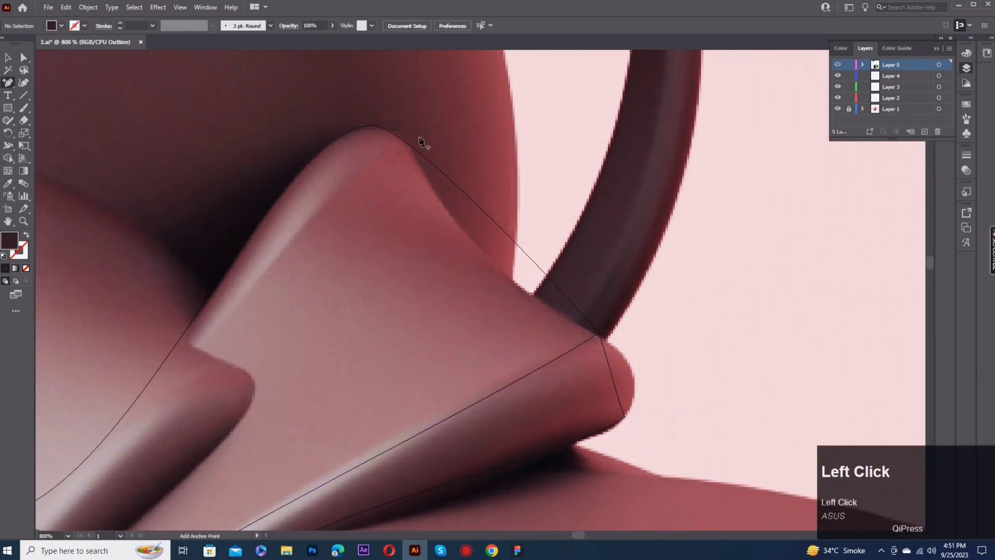
{"action": "left_click", "coordinate": [399, 136]}
{"action": "left_click", "coordinate": [492, 218]}
{"action": "left_click", "coordinate": [547, 275]}
{"action": "left_click", "coordinate": [24, 57]}
{"action": "left_click_drag", "start_coordinate": [547, 275], "coordinate": [534, 293]}
{"action": "left_click_drag", "start_coordinate": [492, 218], "coordinate": [471, 237]}
{"action": "scroll", "coordinate": [395, 205], "scroll_direction": "up", "scroll_amount": 3}
{"action": "scroll", "coordinate": [465, 214], "scroll_direction": "down", "scroll_amount": 3}
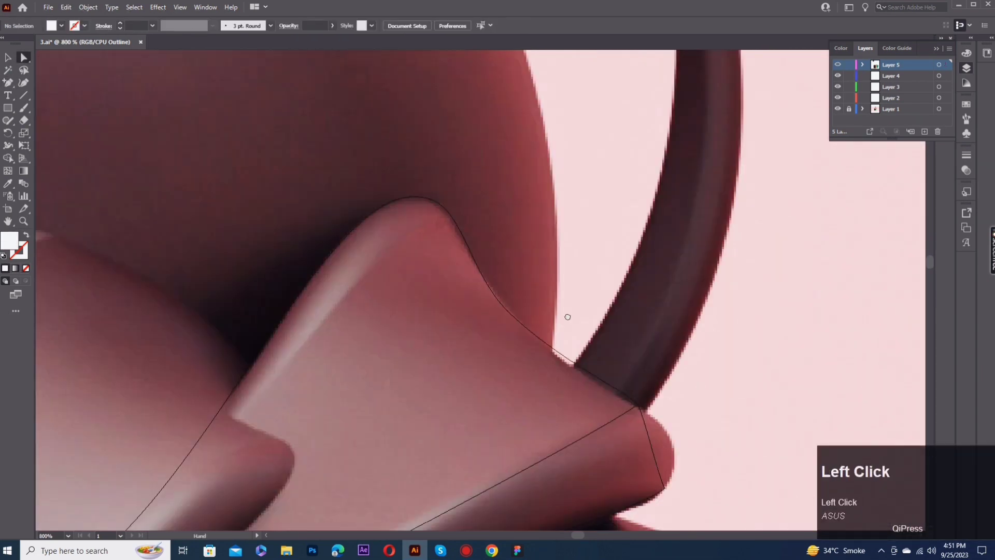
{"action": "scroll", "coordinate": [568, 317], "scroll_direction": "up", "scroll_amount": 1}
Position the points at the fold's right end and bend the short edge around its rounded tip.
{"action": "left_click_drag", "start_coordinate": [395, 246], "coordinate": [395, 252]}
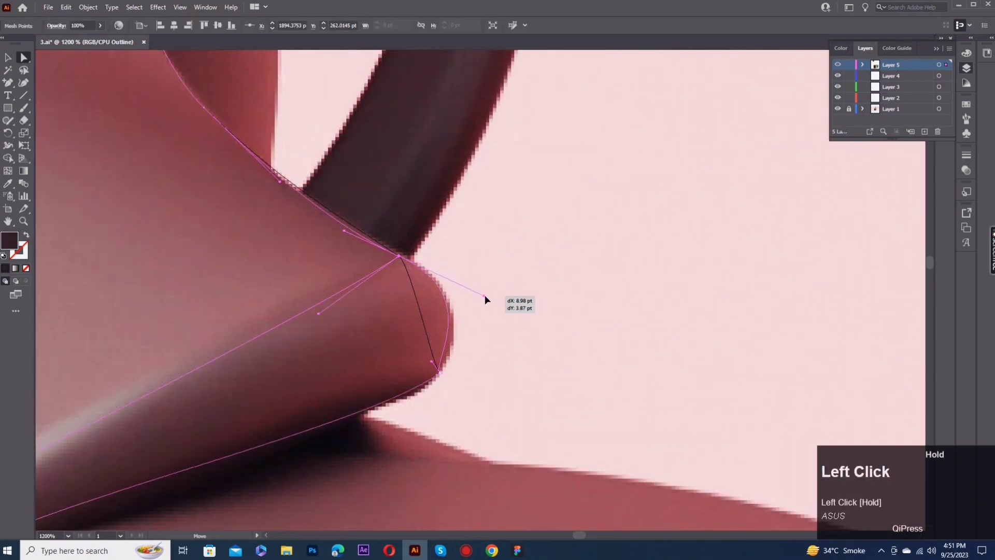
{"action": "left_click_drag", "start_coordinate": [484, 295], "coordinate": [486, 298]}
{"action": "left_click_drag", "start_coordinate": [431, 362], "coordinate": [448, 355]}
{"action": "left_click", "coordinate": [492, 343]}
{"action": "left_click", "coordinate": [440, 372]}
{"action": "left_click_drag", "start_coordinate": [361, 426], "coordinate": [399, 439]}
{"action": "left_click_drag", "start_coordinate": [441, 407], "coordinate": [650, 283]}
{"action": "left_click", "coordinate": [650, 284]}
Add an anchor point on the mesh's lower edge near the rounded tip and move it onto the fold's contour.
{"action": "left_click", "coordinate": [8, 83]}
{"action": "left_click", "coordinate": [579, 292]}
{"action": "left_click", "coordinate": [24, 58]}
{"action": "left_click", "coordinate": [579, 293]}
{"action": "left_click_drag", "start_coordinate": [579, 294], "coordinate": [603, 277]}
{"action": "left_click", "coordinate": [379, 400]}
{"action": "scroll", "coordinate": [379, 400], "scroll_direction": "down", "scroll_amount": 1}
Adjust the points and handles along the mesh's lower edge to follow the underside of the fold.
{"action": "left_click", "coordinate": [270, 371]}
{"action": "left_click", "coordinate": [390, 369]}
{"action": "left_click_drag", "start_coordinate": [322, 339], "coordinate": [456, 369]}
{"action": "left_click", "coordinate": [336, 368]}
{"action": "left_click_drag", "start_coordinate": [330, 366], "coordinate": [307, 378]}
{"action": "left_click", "coordinate": [359, 402]}
{"action": "left_click_drag", "start_coordinate": [359, 402], "coordinate": [366, 408]}
{"action": "scroll", "coordinate": [200, 366], "scroll_direction": "up", "scroll_amount": 2}
{"action": "left_click", "coordinate": [253, 439]}
{"action": "left_click_drag", "start_coordinate": [271, 452], "coordinate": [225, 492]}
{"action": "left_click", "coordinate": [304, 460]}
Refine the mesh's lower edge handles between the fold's pointed lower end and its rounded tip.
{"action": "scroll", "coordinate": [304, 460], "scroll_direction": "down", "scroll_amount": 2}
{"action": "left_click", "coordinate": [278, 451]}
{"action": "left_click", "coordinate": [318, 449]}
{"action": "left_click", "coordinate": [307, 470]}
{"action": "left_click", "coordinate": [365, 465]}
{"action": "left_click_drag", "start_coordinate": [411, 448], "coordinate": [441, 441]}
{"action": "left_click", "coordinate": [385, 456]}
{"action": "left_click", "coordinate": [500, 444]}
{"action": "left_click_drag", "start_coordinate": [517, 442], "coordinate": [497, 453]}
{"action": "left_click", "coordinate": [482, 422]}
{"action": "left_click_drag", "start_coordinate": [477, 415], "coordinate": [480, 417]}
{"action": "left_click_drag", "start_coordinate": [548, 432], "coordinate": [599, 442]}
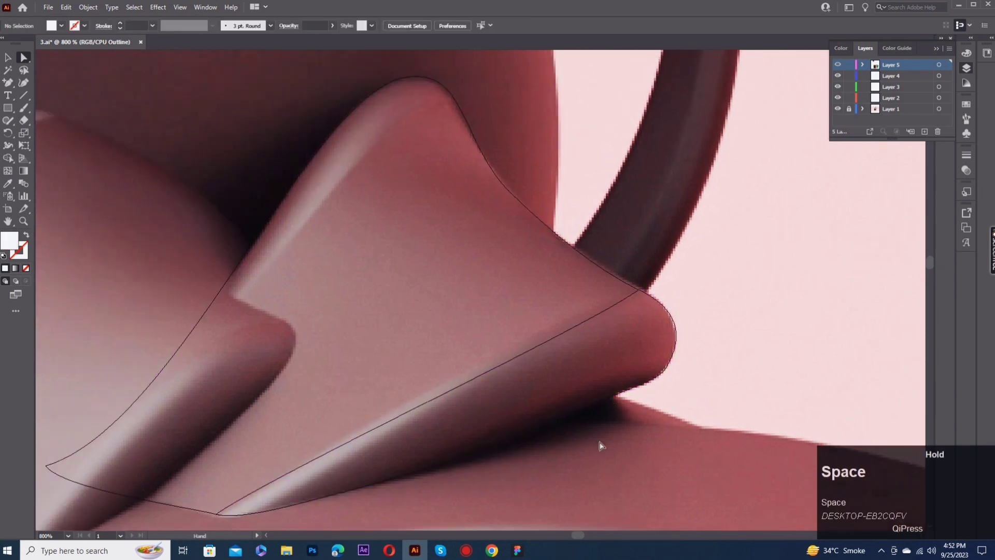
Bend the inner mesh line along the fold's lower highlight using the handle at its right end.
{"action": "scroll", "coordinate": [599, 444], "scroll_direction": "down", "scroll_amount": 1}
{"action": "left_click", "coordinate": [539, 382]}
{"action": "left_click_drag", "start_coordinate": [528, 384], "coordinate": [521, 361]}
{"action": "left_click", "coordinate": [576, 342]}
{"action": "left_click", "coordinate": [592, 344]}
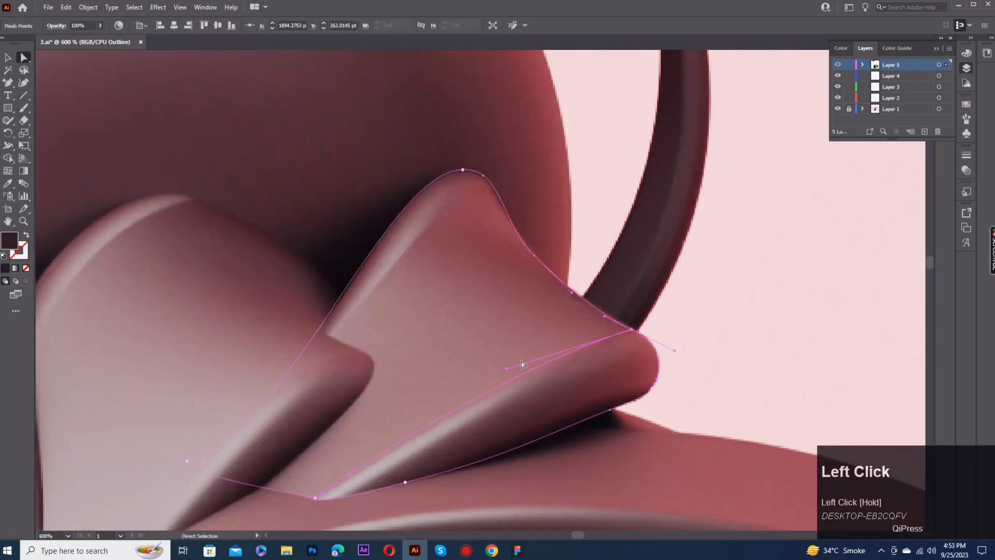
Add mesh lines along the fold's left highlight and across its middle, and align their crossing with the highlight.
{"action": "left_click", "coordinate": [495, 191]}
{"action": "scroll", "coordinate": [494, 191], "scroll_direction": "up", "scroll_amount": 2}
{"action": "scroll", "coordinate": [358, 342], "scroll_direction": "down", "scroll_amount": 1}
{"action": "left_click_drag", "start_coordinate": [305, 412], "coordinate": [397, 283]}
{"action": "left_click", "coordinate": [393, 255]}
{"action": "scroll", "coordinate": [386, 239], "scroll_direction": "up", "scroll_amount": 3}
{"action": "left_click", "coordinate": [400, 283]}
Adjust and colour the mesh points along the left highlight and near the fold's peak from the reference.
{"action": "scroll", "coordinate": [399, 283], "scroll_direction": "down", "scroll_amount": 3}
{"action": "key", "text": "a"}
{"action": "left_click", "coordinate": [403, 287]}
{"action": "key", "text": "a"}
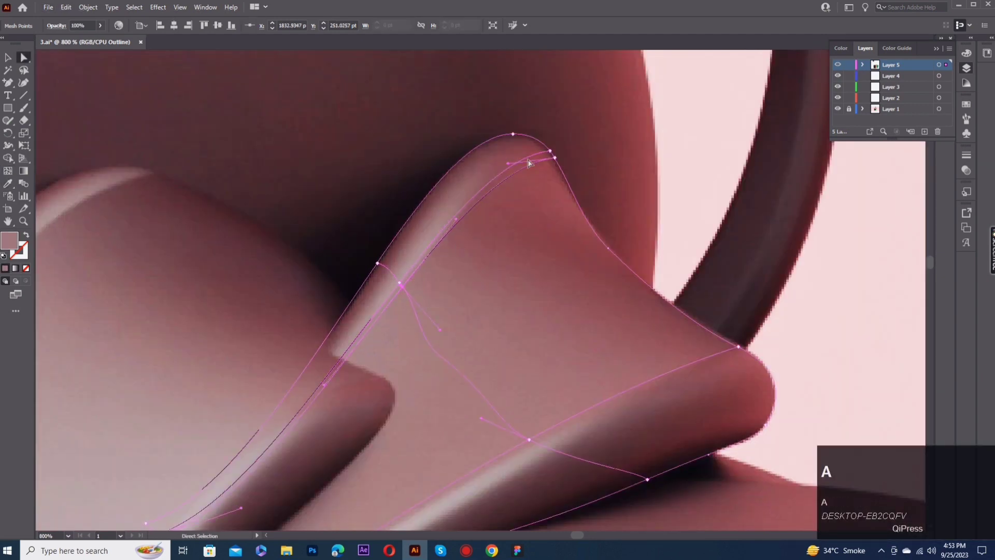
{"action": "left_click", "coordinate": [550, 152]}
{"action": "key", "text": "a"}
{"action": "left_click_drag", "start_coordinate": [504, 377], "coordinate": [548, 281]}
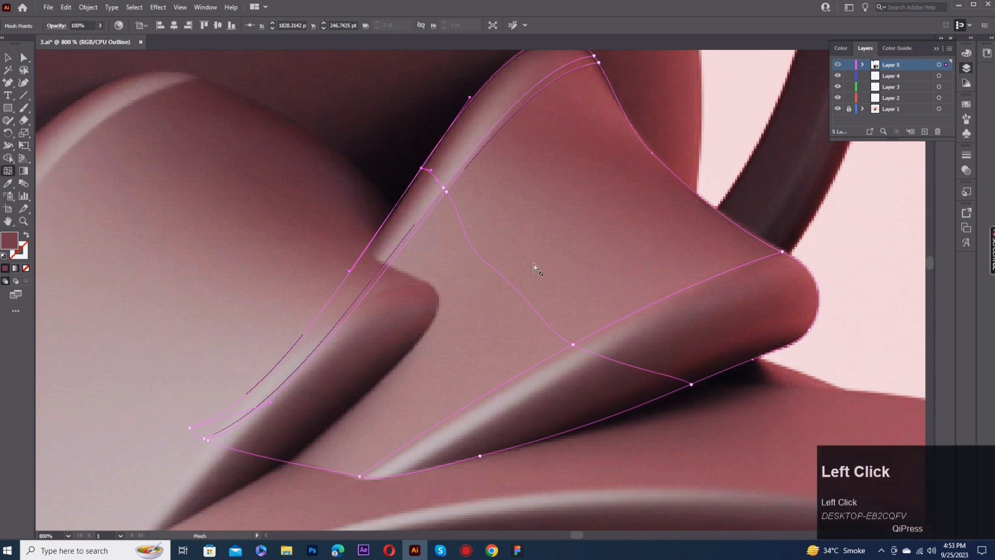
Colour the mesh points at the fold's lower left end with colours sampled from the reference.
{"action": "left_click", "coordinate": [190, 428]}
{"action": "key", "text": "i"}
{"action": "left_click", "coordinate": [371, 265]}
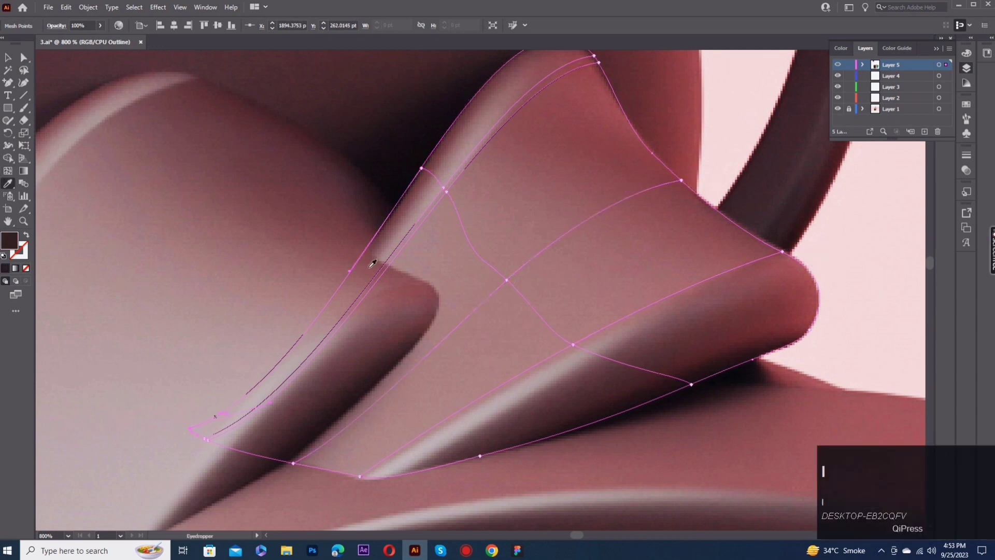
{"action": "left_click_drag", "start_coordinate": [210, 444], "coordinate": [210, 445]}
{"action": "key", "text": "a"}
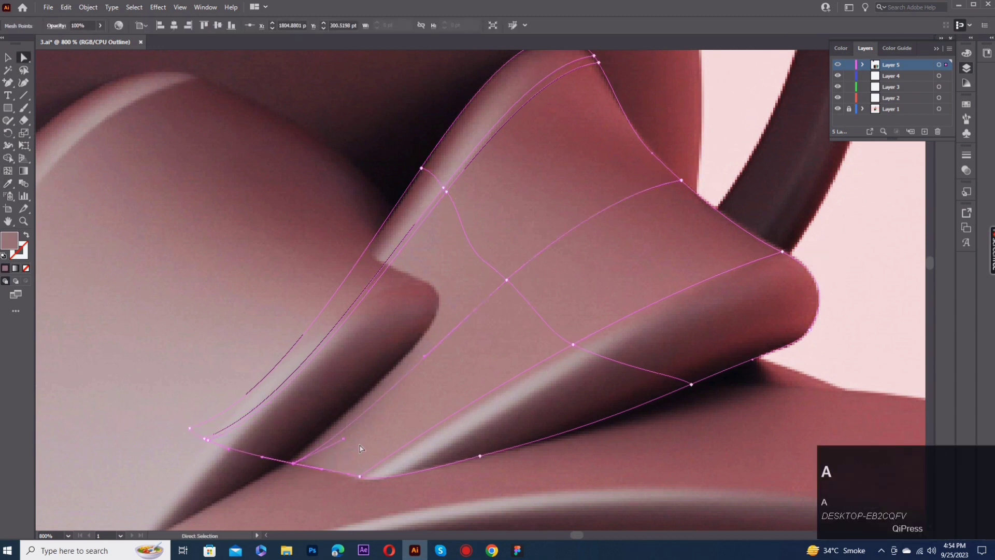
Add a mesh line just under the fold's lower highlight and colour its points from the reference.
{"action": "left_click", "coordinate": [432, 446]}
{"action": "key", "text": "a"}
{"action": "left_click_drag", "start_coordinate": [605, 358], "coordinate": [591, 353]}
{"action": "key", "text": "i"}
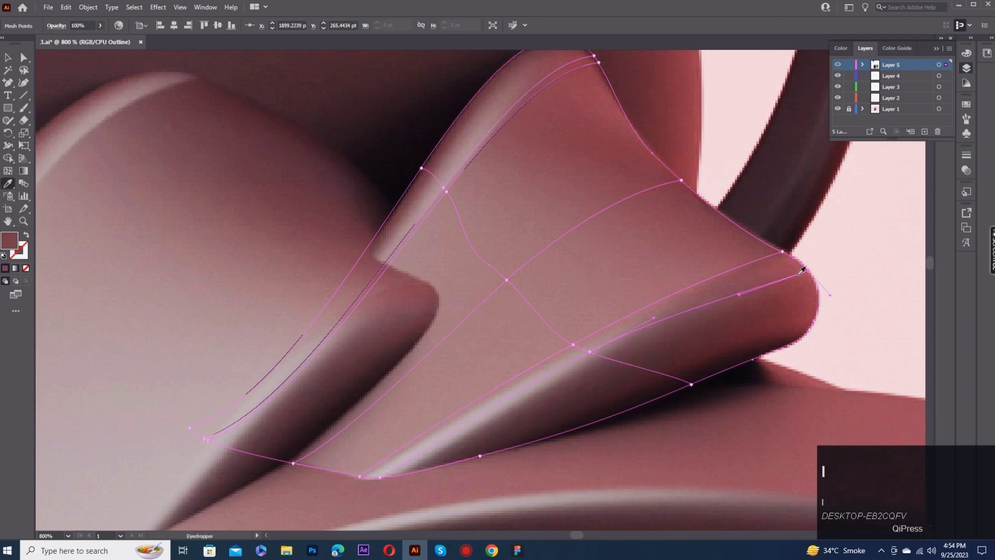
Fit another mesh line through the fold's shaded underside, adjusting its lower handle and its crossing point.
{"action": "key", "text": "a"}
{"action": "left_click_drag", "start_coordinate": [491, 446], "coordinate": [457, 454]}
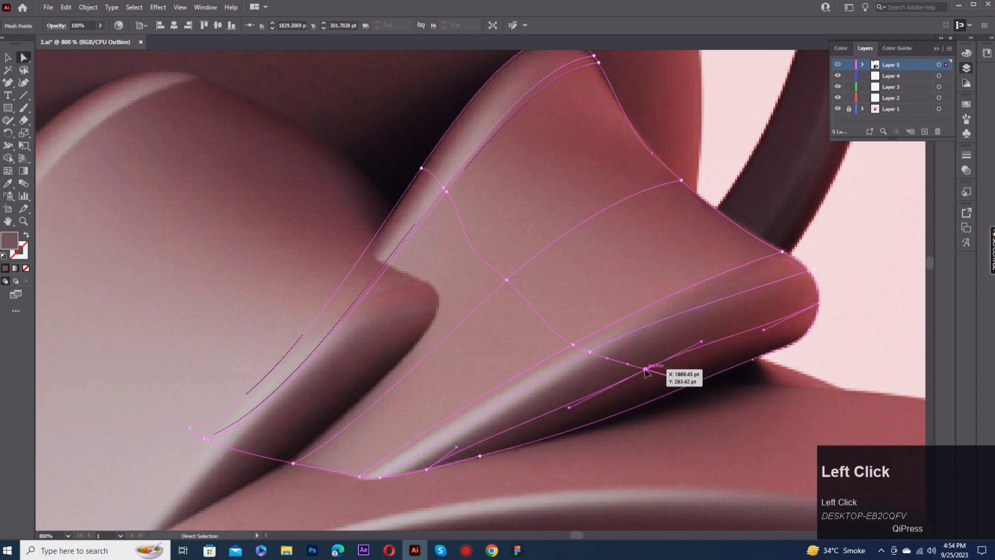
{"action": "left_click_drag", "start_coordinate": [646, 371], "coordinate": [629, 367]}
{"action": "key", "text": "a"}
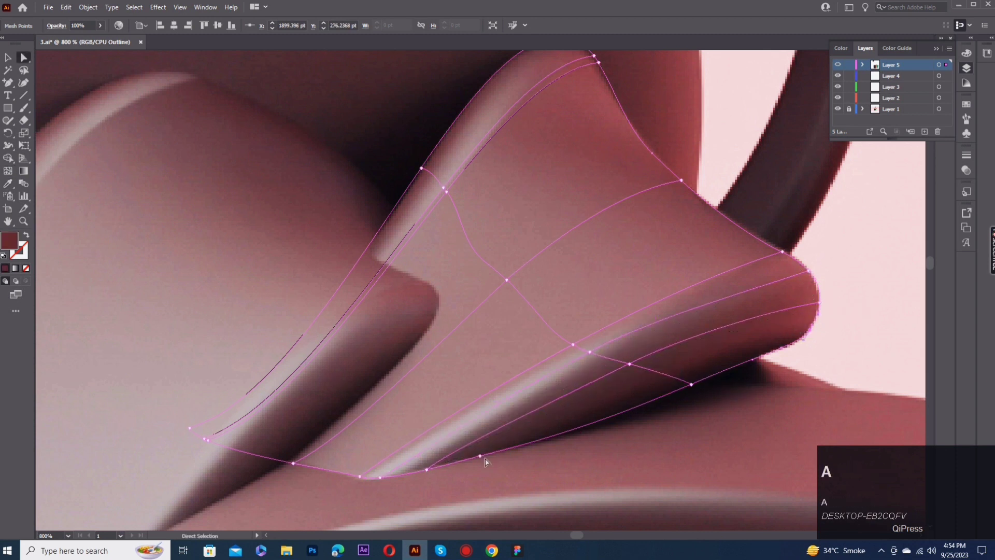
Preview the fold's layer and recolour the mesh point beside the lower highlight from the reference.
{"action": "left_click", "coordinate": [839, 64], "text": "ctrl"}
{"action": "left_click", "coordinate": [839, 64], "text": "ctrl"}
{"action": "left_click", "coordinate": [573, 344]}
{"action": "key", "text": "i"}
{"action": "left_click", "coordinate": [580, 331]}
{"action": "left_click", "coordinate": [839, 65], "text": "ctrl"}
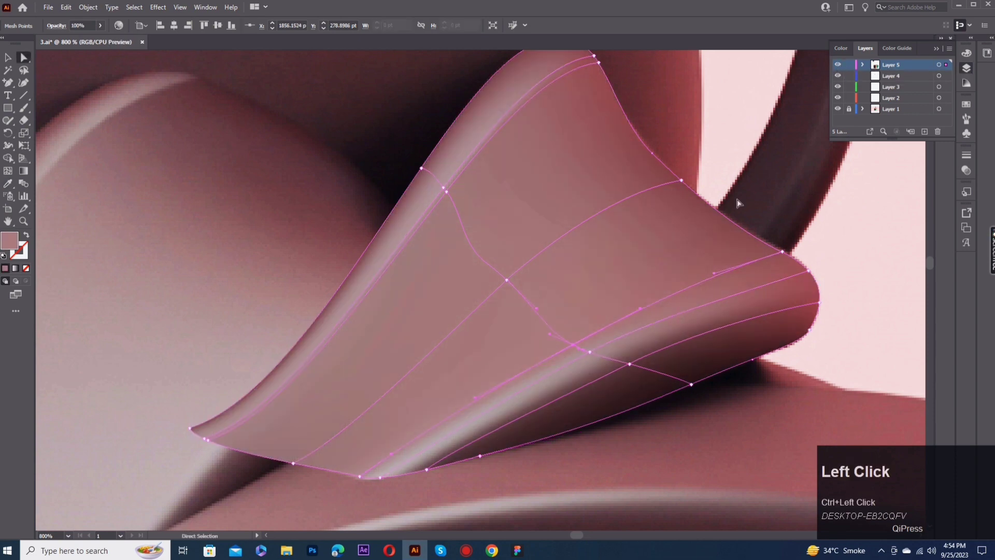
Move the finished fold mesh off the hair, out to its right.
{"action": "key", "text": "v"}
{"action": "scroll", "coordinate": [123, 135], "scroll_direction": "down", "scroll_amount": 3}
{"action": "left_click_drag", "start_coordinate": [267, 249], "coordinate": [453, 408]}
{"action": "left_click_drag", "start_coordinate": [496, 361], "coordinate": [756, 327]}
{"action": "left_click", "coordinate": [612, 332]}
Draw a rectangle about 38 by 39 pt over the middle fold, turn it into a mesh and rotate it to match.
{"action": "left_click_drag", "start_coordinate": [464, 357], "coordinate": [500, 351]}
{"action": "scroll", "coordinate": [312, 344], "scroll_direction": "up", "scroll_amount": 1}
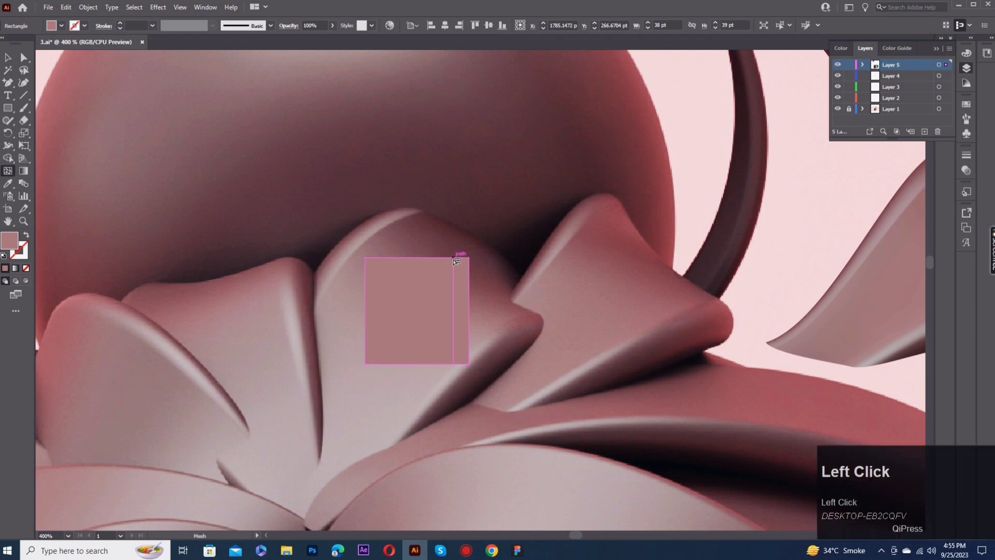
{"action": "key", "text": "ctrl+y"}
{"action": "left_click_drag", "start_coordinate": [464, 263], "coordinate": [533, 312]}
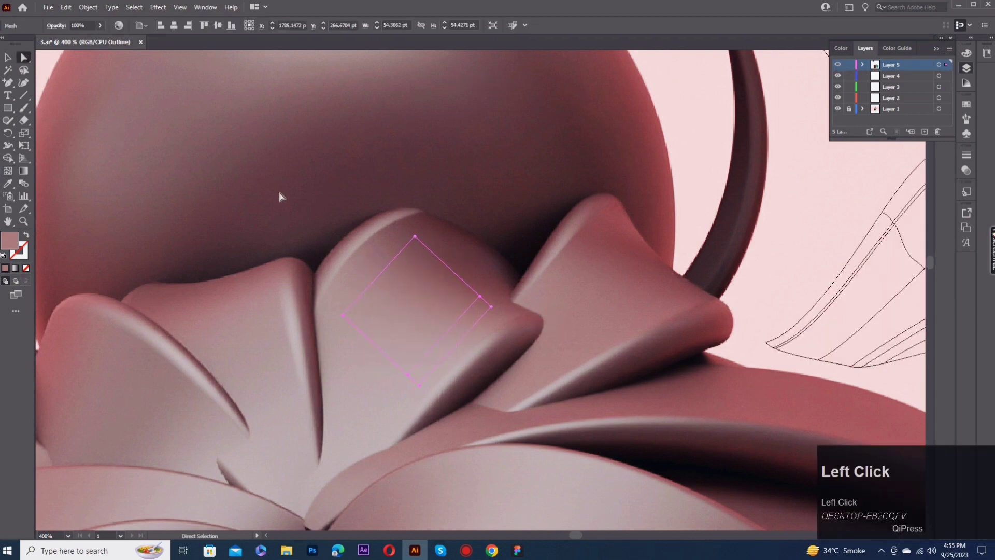
Place the mesh's top corner on the middle fold's peak and pull its left corner down along the fold.
{"action": "left_click_drag", "start_coordinate": [414, 237], "coordinate": [407, 211]}
{"action": "left_click_drag", "start_coordinate": [271, 349], "coordinate": [271, 349]}
{"action": "scroll", "coordinate": [269, 348], "scroll_direction": "down", "scroll_amount": 1}
{"action": "left_click_drag", "start_coordinate": [266, 297], "coordinate": [296, 343]}
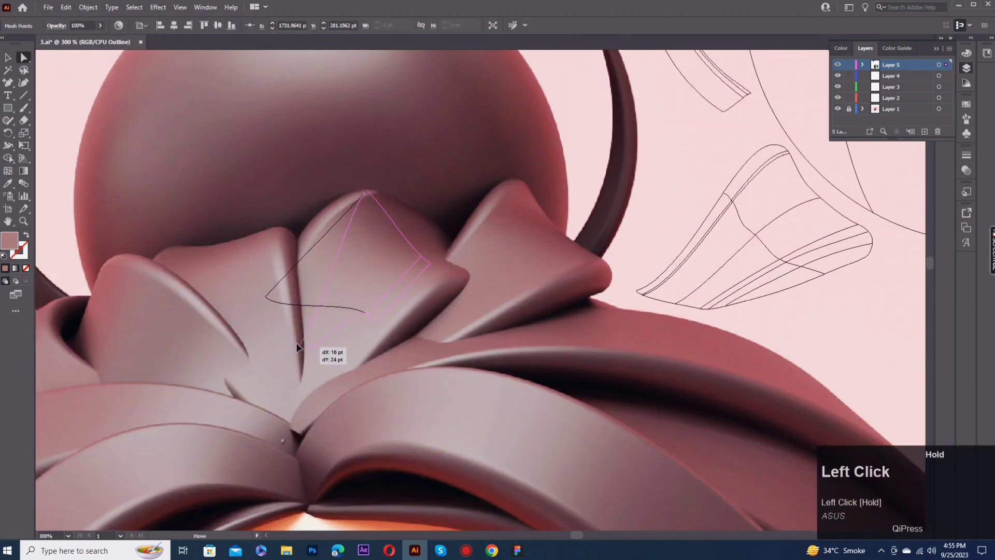
{"action": "left_click_drag", "start_coordinate": [275, 419], "coordinate": [281, 413]}
{"action": "key", "text": "space"}
{"action": "left_click_drag", "start_coordinate": [281, 413], "coordinate": [270, 360]}
Fit the mesh's right-hand points and handles to the fold's rounded tip and shaded lower edge.
{"action": "scroll", "coordinate": [291, 343], "scroll_direction": "up", "scroll_amount": 3}
{"action": "left_click_drag", "start_coordinate": [451, 395], "coordinate": [546, 447]}
{"action": "key", "text": "space"}
{"action": "left_click_drag", "start_coordinate": [546, 446], "coordinate": [546, 283]}
{"action": "left_click_drag", "start_coordinate": [518, 202], "coordinate": [646, 229]}
{"action": "key", "text": "space"}
{"action": "left_click", "coordinate": [544, 266]}
{"action": "scroll", "coordinate": [544, 267], "scroll_direction": "up", "scroll_amount": 2}
{"action": "left_click_drag", "start_coordinate": [533, 249], "coordinate": [526, 147]}
{"action": "left_click", "coordinate": [241, 375]}
{"action": "left_click_drag", "start_coordinate": [241, 375], "coordinate": [463, 113]}
{"action": "left_click_drag", "start_coordinate": [462, 113], "coordinate": [495, 218]}
Pull the mesh's lower points down to the fold's pointed bottom end and adjust their handles.
{"action": "scroll", "coordinate": [531, 246], "scroll_direction": "down", "scroll_amount": 1}
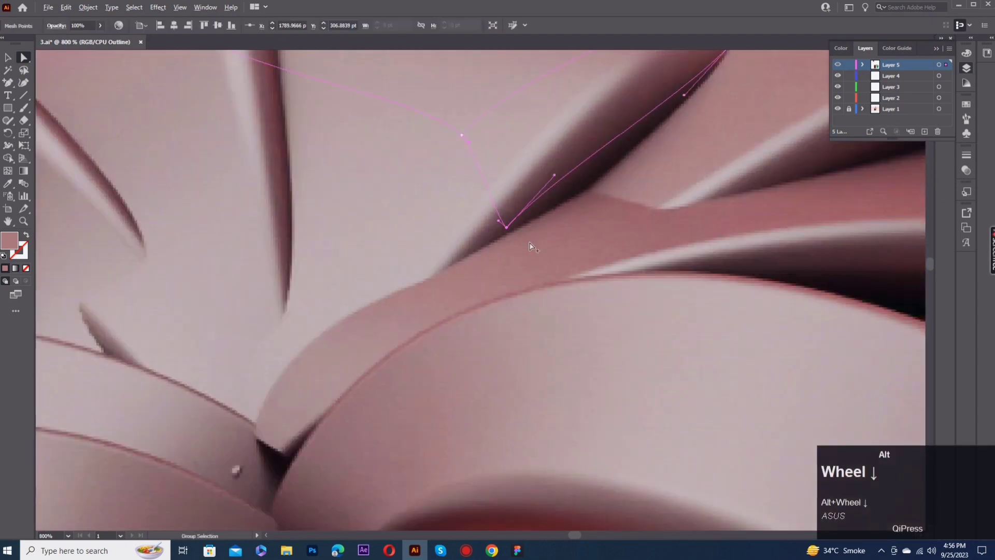
{"action": "scroll", "coordinate": [530, 243], "scroll_direction": "down", "scroll_amount": 3}
{"action": "scroll", "coordinate": [464, 330], "scroll_direction": "up", "scroll_amount": 2}
{"action": "left_click", "coordinate": [462, 328]}
{"action": "left_click_drag", "start_coordinate": [427, 258], "coordinate": [272, 481]}
{"action": "left_click_drag", "start_coordinate": [586, 160], "coordinate": [542, 152]}
{"action": "left_click_drag", "start_coordinate": [307, 441], "coordinate": [337, 432]}
{"action": "left_click", "coordinate": [461, 328]}
{"action": "left_click_drag", "start_coordinate": [461, 328], "coordinate": [327, 468]}
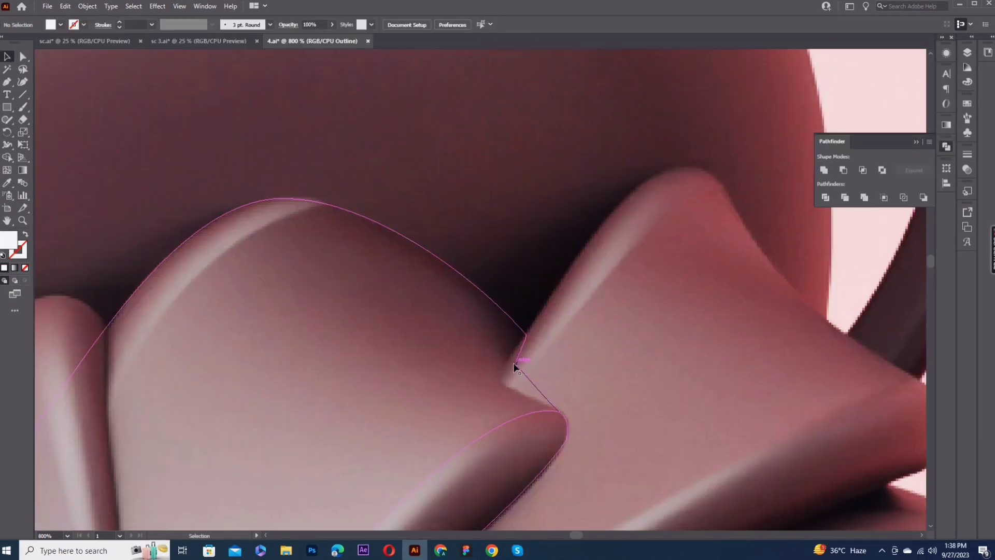
Shape the notch on the fold's right edge by moving its corner points and bending the adjoining curves.
{"action": "key", "text": "a"}
{"action": "left_click_drag", "start_coordinate": [511, 371], "coordinate": [492, 379]}
{"action": "left_click", "coordinate": [528, 338]}
{"action": "key", "text": "Down"}
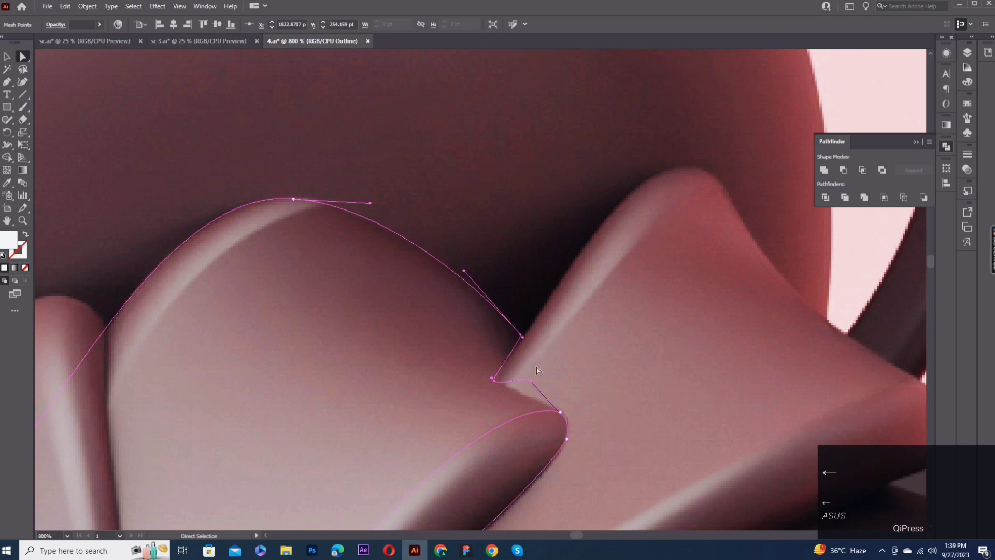
{"action": "left_click", "coordinate": [525, 387]}
{"action": "left_click", "coordinate": [521, 337]}
{"action": "left_click_drag", "start_coordinate": [465, 271], "coordinate": [469, 269]}
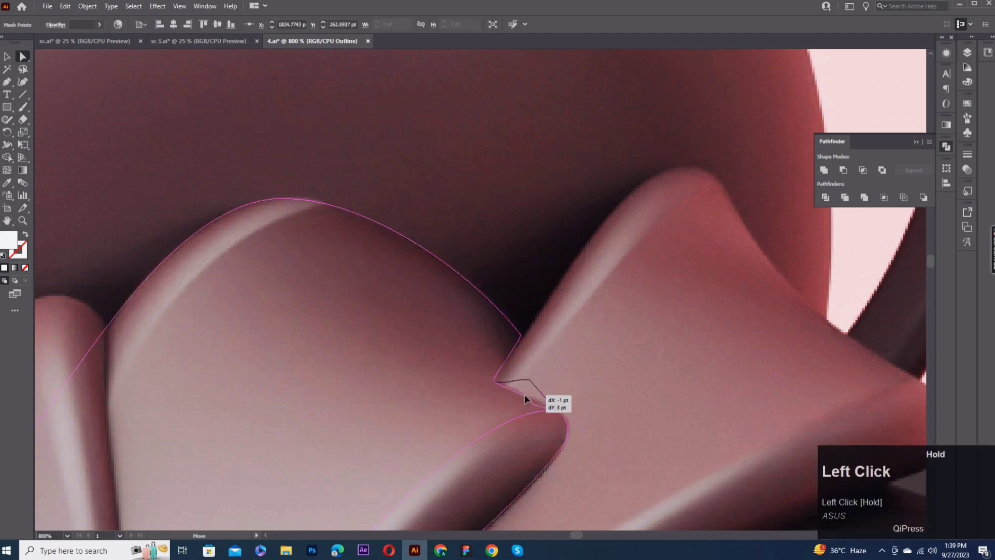
{"action": "left_click_drag", "start_coordinate": [524, 394], "coordinate": [524, 396]}
Refine the handles along the notch's lower edge so it follows the reference up to the rounded tip.
{"action": "scroll", "coordinate": [523, 411], "scroll_direction": "up", "scroll_amount": 4}
{"action": "left_click_drag", "start_coordinate": [579, 409], "coordinate": [554, 370]}
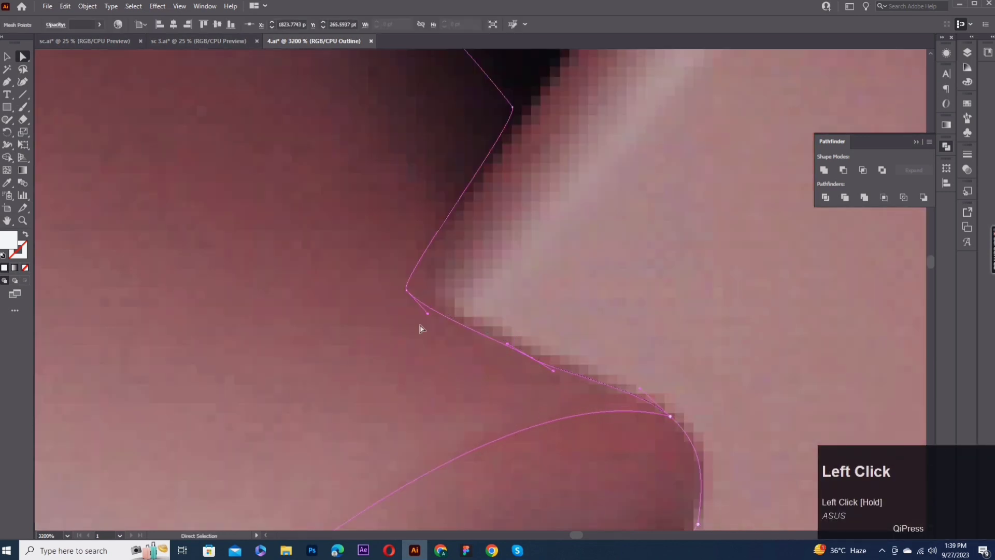
{"action": "left_click_drag", "start_coordinate": [427, 313], "coordinate": [440, 314]}
{"action": "scroll", "coordinate": [468, 359], "scroll_direction": "down", "scroll_amount": 4}
{"action": "left_click", "coordinate": [624, 371]}
{"action": "scroll", "coordinate": [582, 304], "scroll_direction": "up", "scroll_amount": 3}
{"action": "left_click", "coordinate": [574, 301]}
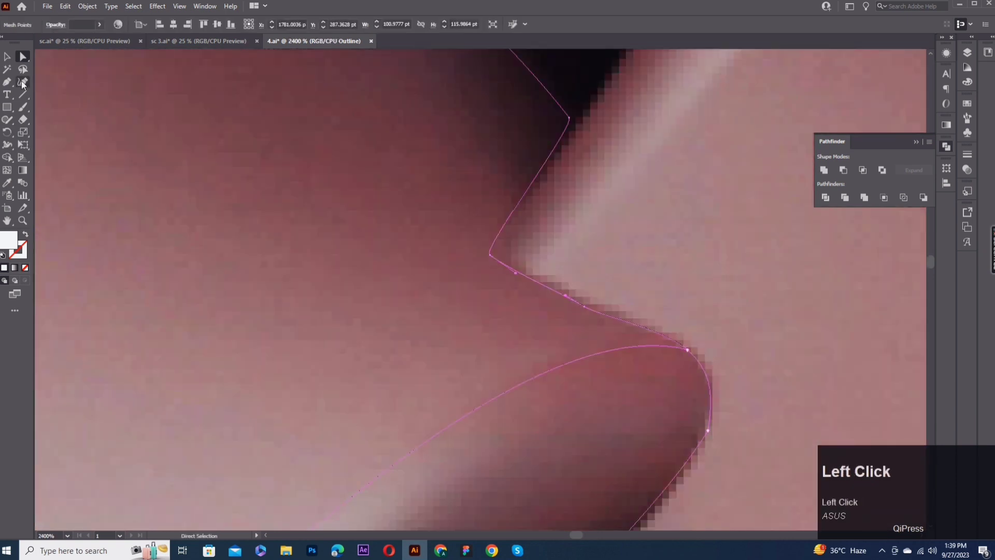
Remove the extra point on the notch's lower edge and smooth the notch's inner corner with its handles.
{"action": "left_click_drag", "start_coordinate": [7, 82], "coordinate": [57, 108]}
{"action": "left_click_drag", "start_coordinate": [487, 256], "coordinate": [588, 301]}
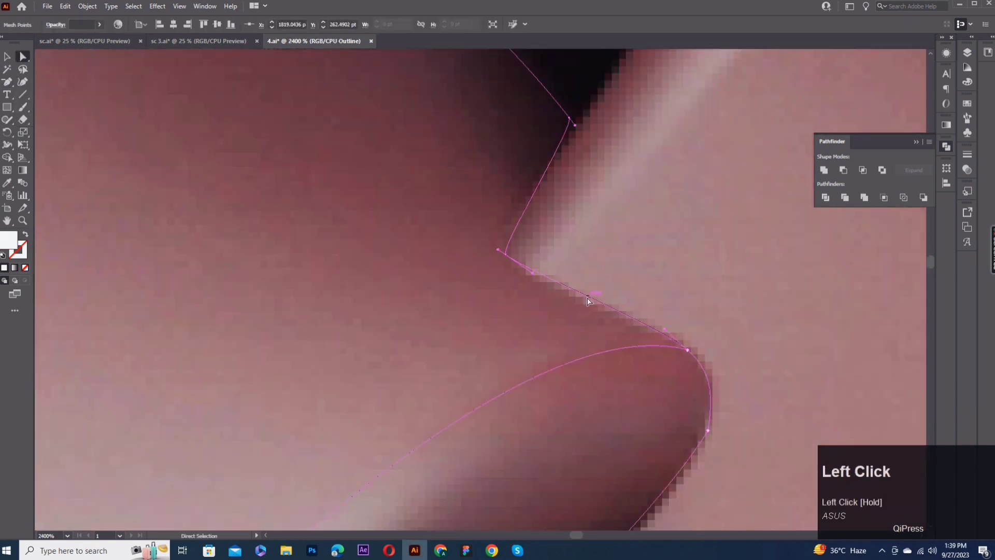
{"action": "left_click_drag", "start_coordinate": [494, 235], "coordinate": [493, 234]}
{"action": "left_click", "coordinate": [506, 306]}
{"action": "scroll", "coordinate": [508, 306], "scroll_direction": "down", "scroll_amount": 4}
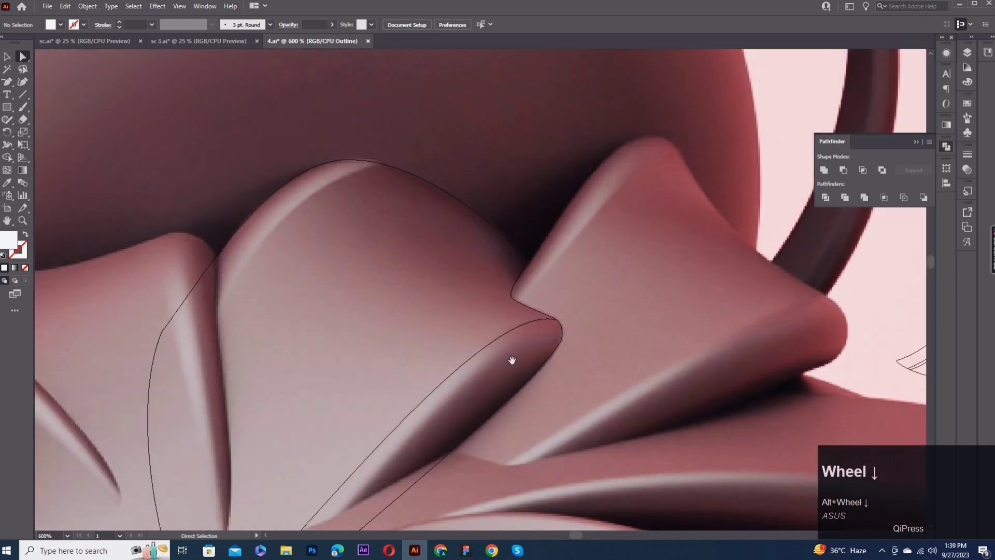
Add a mesh line from the fold's peak along its left highlight and bend it with its lower handle.
{"action": "left_click_drag", "start_coordinate": [511, 360], "coordinate": [545, 368]}
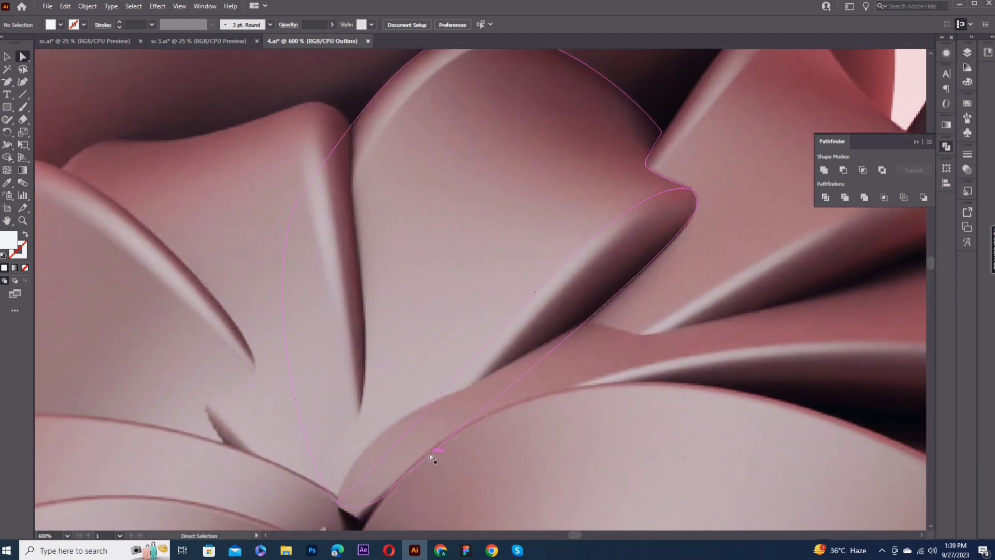
{"action": "left_click_drag", "start_coordinate": [434, 457], "coordinate": [517, 411]}
{"action": "left_click_drag", "start_coordinate": [471, 269], "coordinate": [409, 362]}
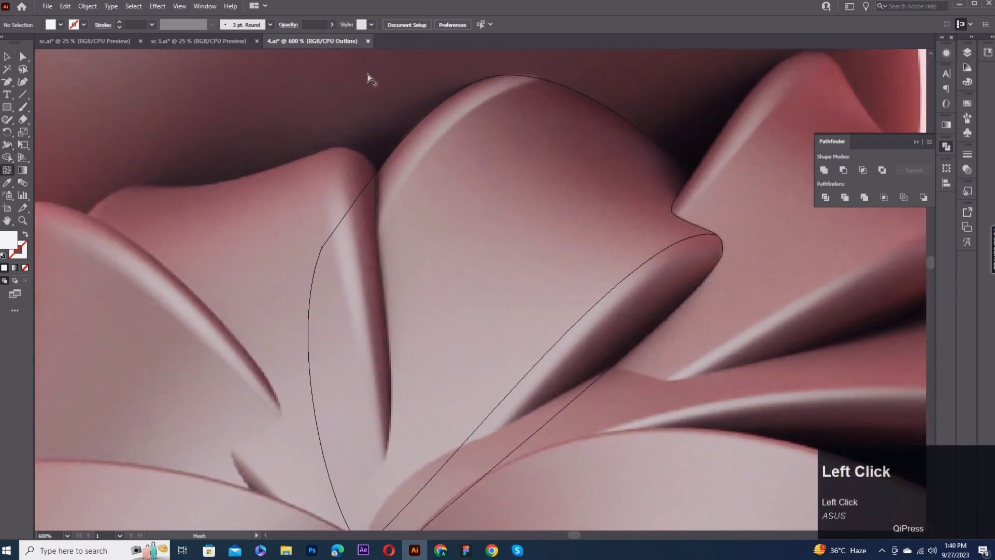
{"action": "left_click", "coordinate": [552, 82]}
{"action": "left_click_drag", "start_coordinate": [312, 284], "coordinate": [304, 337]}
{"action": "left_click_drag", "start_coordinate": [348, 281], "coordinate": [375, 194]}
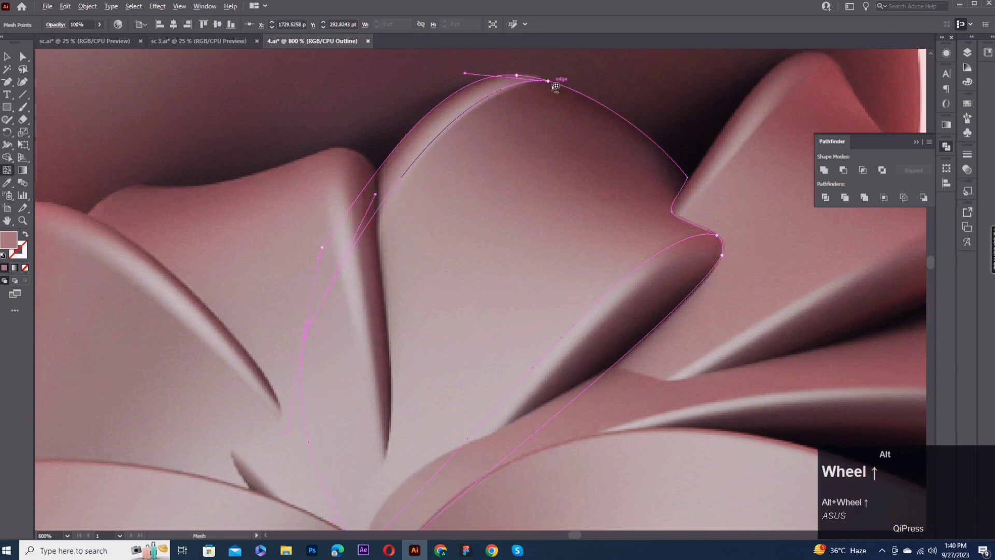
Add a second mesh line beside the left highlight and colour the points near the fold's peak from the reference.
{"action": "scroll", "coordinate": [552, 84], "scroll_direction": "up", "scroll_amount": 2}
{"action": "left_click", "coordinate": [550, 78]}
{"action": "scroll", "coordinate": [400, 206], "scroll_direction": "down", "scroll_amount": 1}
{"action": "key", "text": "a"}
{"action": "left_click", "coordinate": [501, 106]}
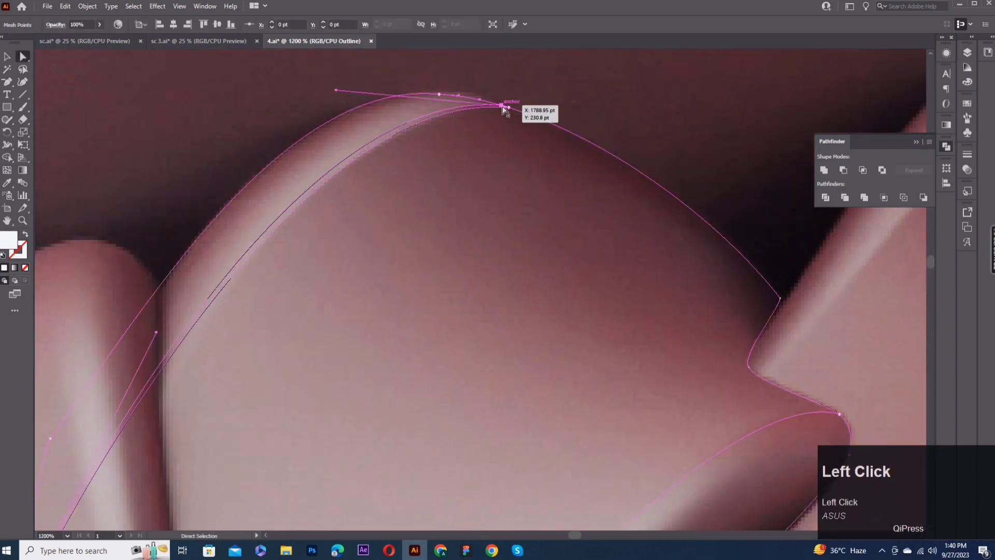
{"action": "key", "text": "i"}
{"action": "left_click", "coordinate": [425, 108]}
{"action": "key", "text": "a"}
{"action": "left_click", "coordinate": [439, 94]}
{"action": "key", "text": "i"}
{"action": "left_click", "coordinate": [428, 98]}
Add a mesh line across the fold's middle and colour its crossings with the left highlight from the reference.
{"action": "left_click", "coordinate": [279, 293]}
{"action": "left_click_drag", "start_coordinate": [318, 301], "coordinate": [280, 380]}
{"action": "key", "text": "i"}
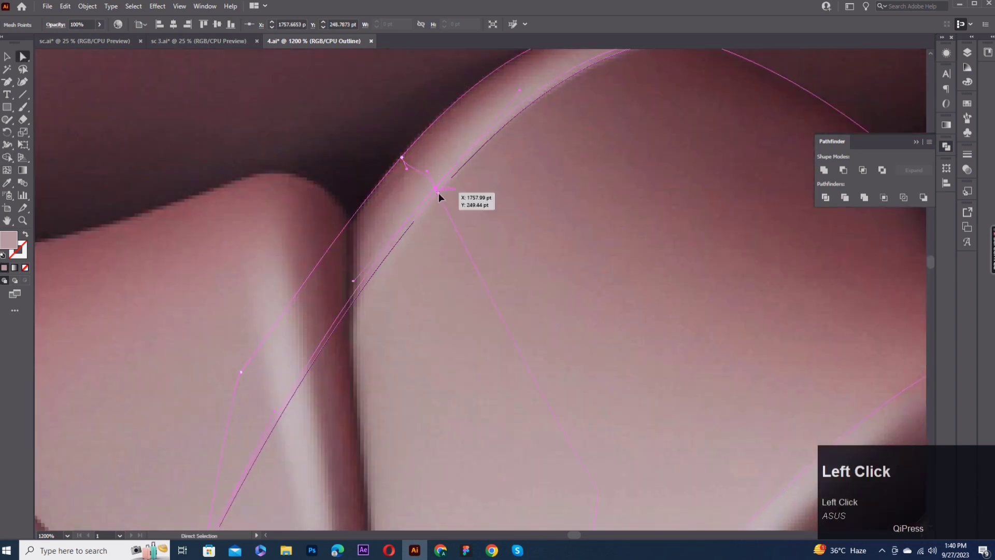
{"action": "scroll", "coordinate": [435, 272], "scroll_direction": "up", "scroll_amount": 1}
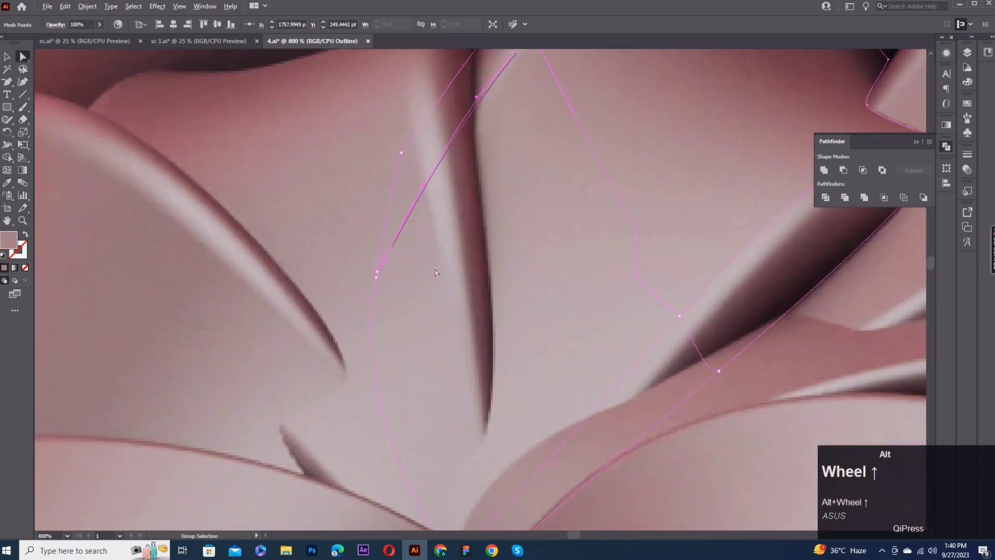
Colour the mesh points at the left highlight's lower end and on the left edge from the reference.
{"action": "left_click", "coordinate": [382, 267]}
{"action": "key", "text": "i"}
{"action": "left_click_drag", "start_coordinate": [508, 63], "coordinate": [486, 155]}
{"action": "left_click", "coordinate": [380, 245]}
{"action": "key", "text": "i"}
{"action": "left_click", "coordinate": [457, 146]}
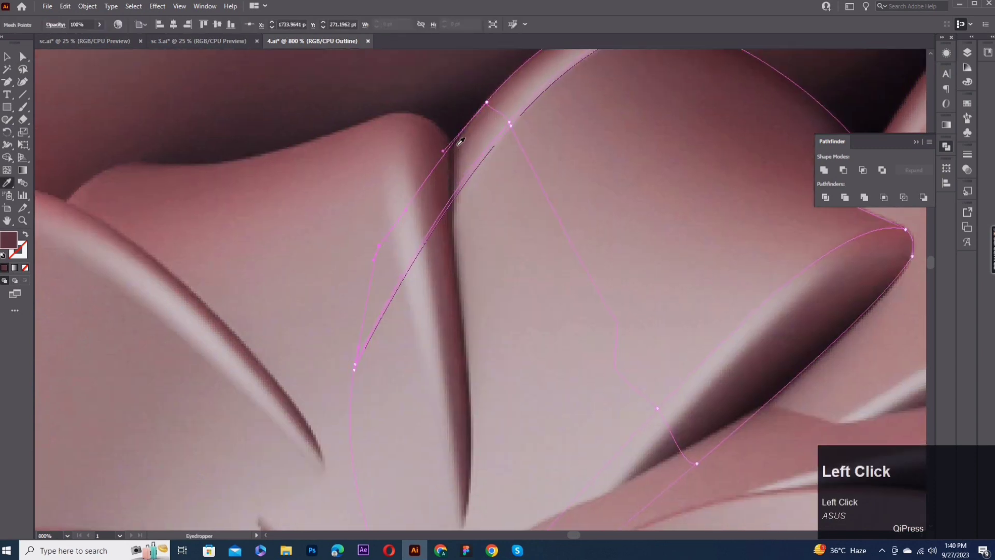
{"action": "left_click_drag", "start_coordinate": [486, 237], "coordinate": [452, 174]}
Delete the extra point on the cross mesh line next to the fold's lower highlight.
{"action": "left_click", "coordinate": [625, 345]}
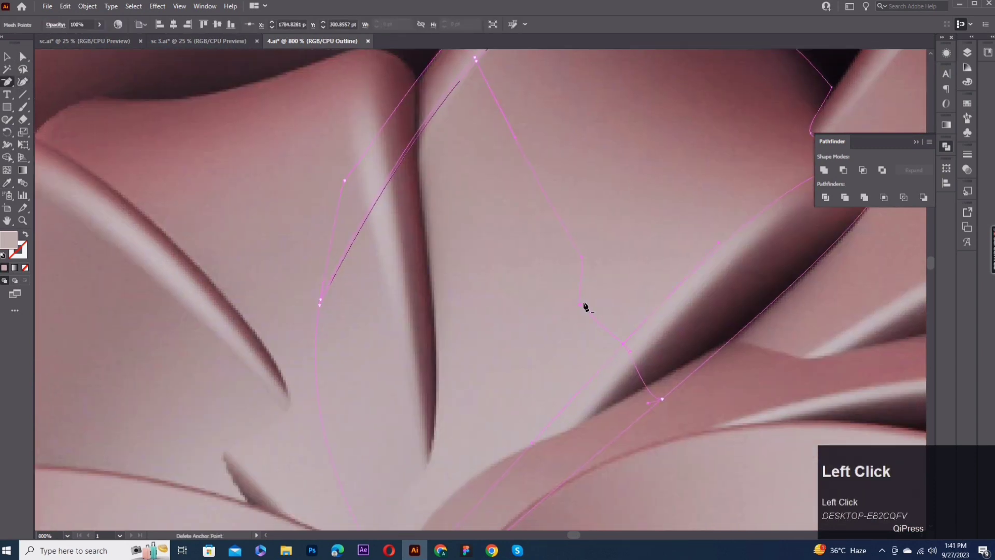
{"action": "left_click", "coordinate": [582, 306]}
{"action": "left_click", "coordinate": [22, 57]}
{"action": "left_click", "coordinate": [559, 371]}
{"action": "left_click_drag", "start_coordinate": [560, 371], "coordinate": [553, 286]}
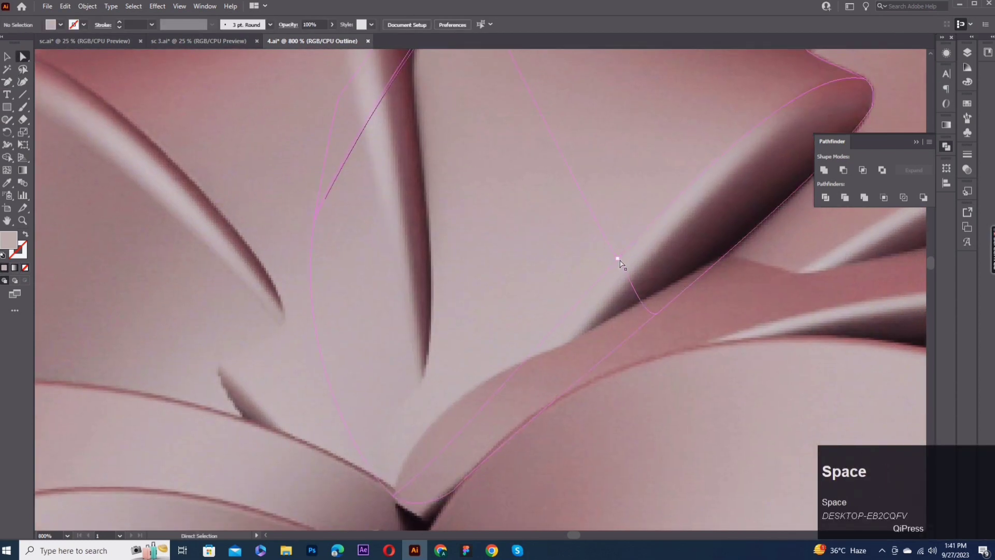
Colour the mesh points on the lower highlight and at the fold's rounded tip from the reference.
{"action": "left_click", "coordinate": [617, 258]}
{"action": "left_click_drag", "start_coordinate": [869, 57], "coordinate": [700, 220]}
{"action": "left_click", "coordinate": [692, 150]}
{"action": "key", "text": "i"}
{"action": "left_click", "coordinate": [613, 231]}
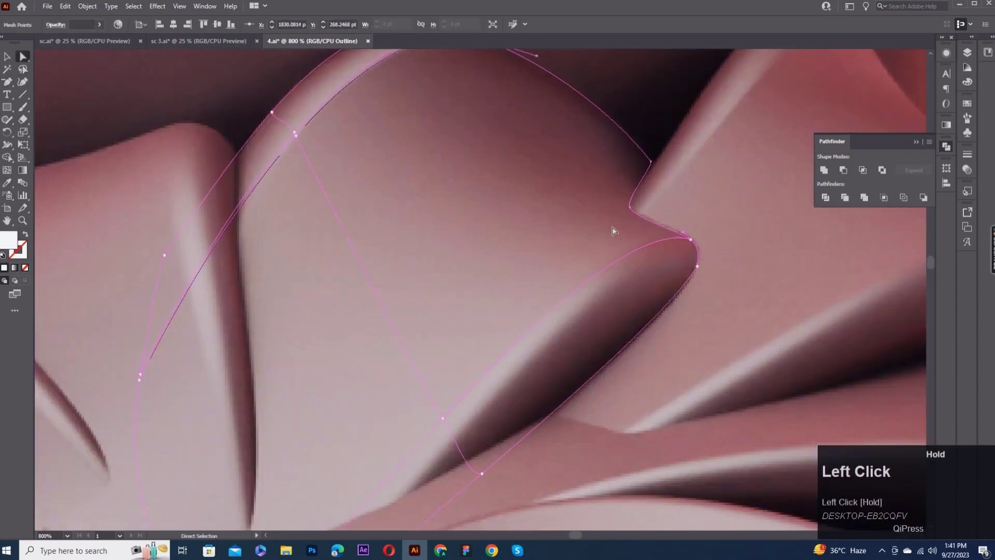
{"action": "key", "text": "a"}
Add mesh lines below the lower highlight into the shaded underside and colour their crossing points from the reference.
{"action": "key", "text": "u"}
{"action": "left_click_drag", "start_coordinate": [457, 440], "coordinate": [481, 369]}
{"action": "left_click", "coordinate": [484, 370]}
{"action": "key", "text": "i"}
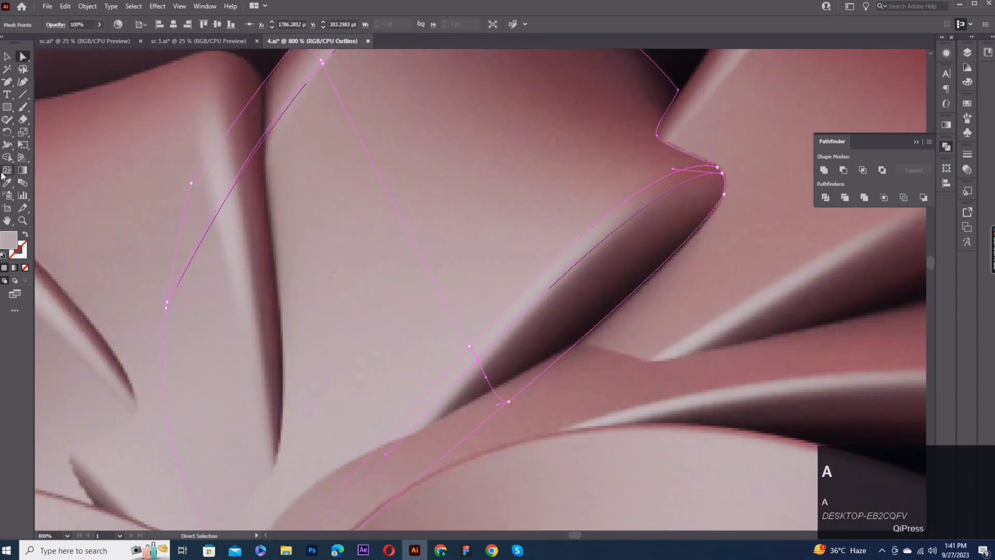
{"action": "left_click", "coordinate": [486, 374]}
{"action": "key", "text": "i"}
{"action": "left_click", "coordinate": [534, 335]}
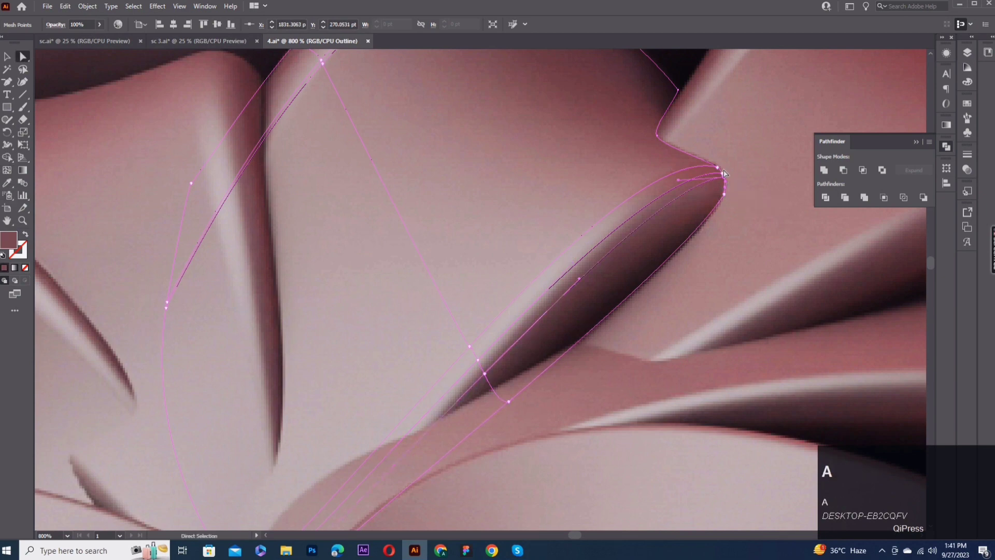
Colour the new lines' end points at the rounded tip and the fold's bottom end from the reference.
{"action": "left_click", "coordinate": [724, 175]}
{"action": "key", "text": "i"}
{"action": "left_click", "coordinate": [718, 172]}
{"action": "key", "text": "a"}
{"action": "left_click_drag", "start_coordinate": [610, 297], "coordinate": [735, 167]}
{"action": "left_click", "coordinate": [399, 461]}
{"action": "key", "text": "i"}
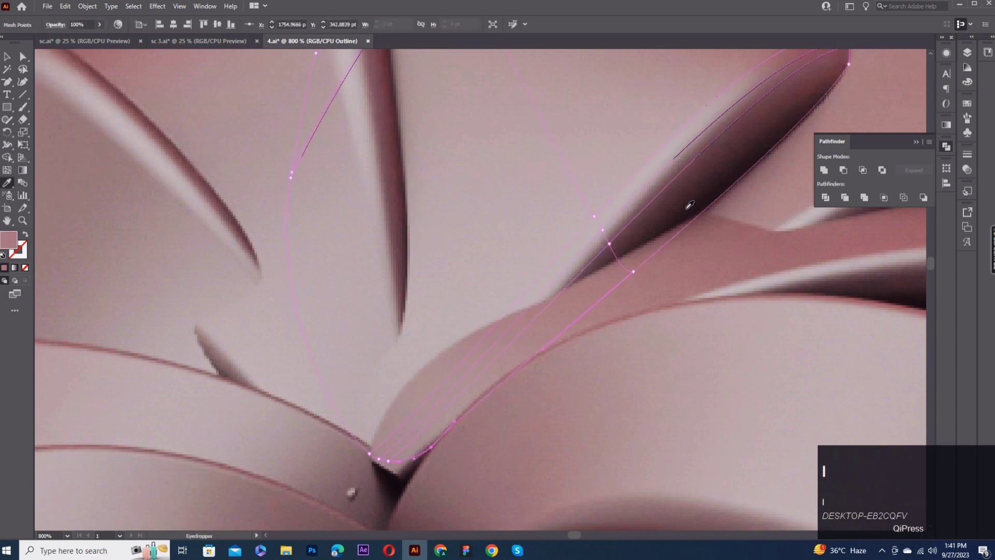
{"action": "key", "text": "i"}
Show the layer list and switch the mesh layer to full-colour preview.
{"action": "left_click", "coordinate": [968, 52]}
{"action": "left_click", "coordinate": [838, 64], "text": "ctrl"}
{"action": "left_click", "coordinate": [749, 269]}
{"action": "scroll", "coordinate": [746, 271], "scroll_direction": "down", "scroll_amount": 2}
{"action": "left_click_drag", "start_coordinate": [785, 249], "coordinate": [671, 342]}
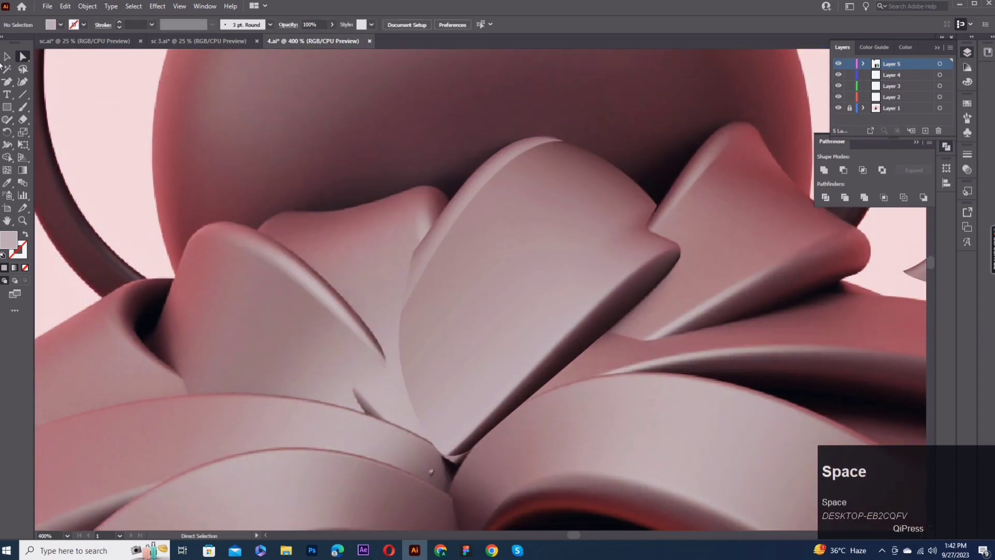
Move the coloured middle fold mesh aside so the reference fold is uncovered.
{"action": "key", "text": "v"}
{"action": "left_click_drag", "start_coordinate": [497, 300], "coordinate": [685, 379]}
{"action": "left_click_drag", "start_coordinate": [682, 377], "coordinate": [607, 367]}
{"action": "left_click", "coordinate": [368, 333]}
Add mesh lines crossing in the fold's upper right area and colour the new point from the reference.
{"action": "key", "text": "i"}
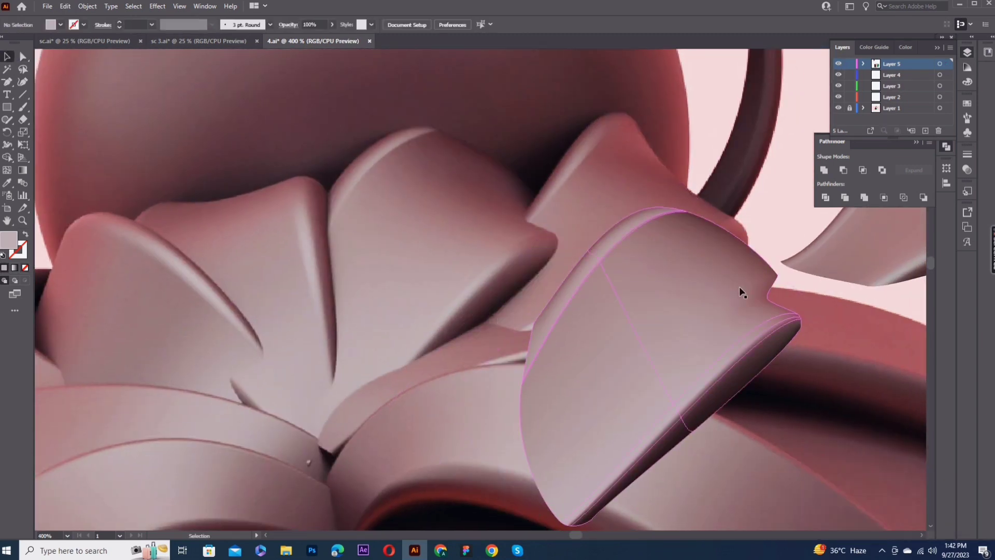
{"action": "left_click", "coordinate": [481, 213]}
{"action": "key", "text": "u"}
{"action": "left_click", "coordinate": [728, 284]}
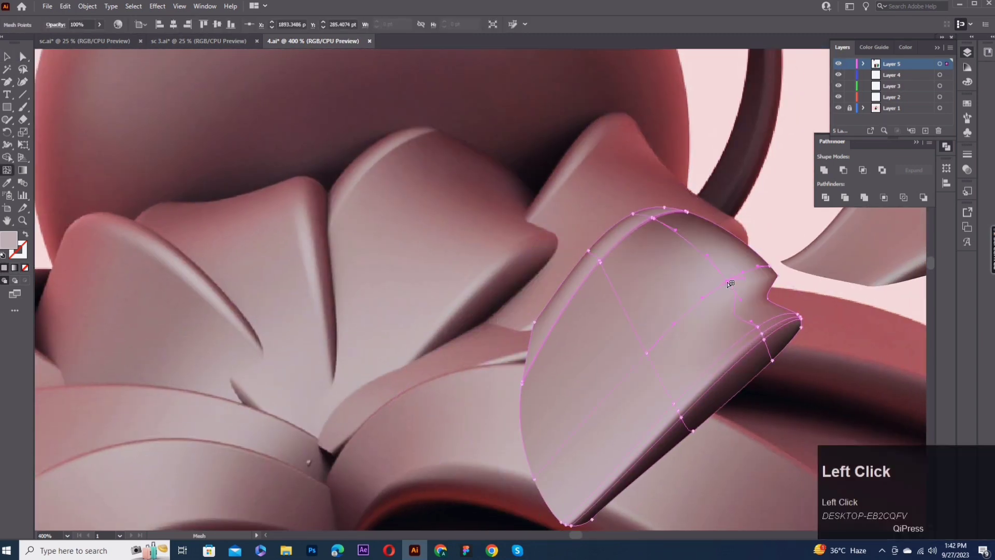
{"action": "left_click", "coordinate": [470, 213]}
Draw a rectangle about 33 by 41 pt over the second fold from the left and add a vertical mesh line near its right edge.
{"action": "key", "text": "a"}
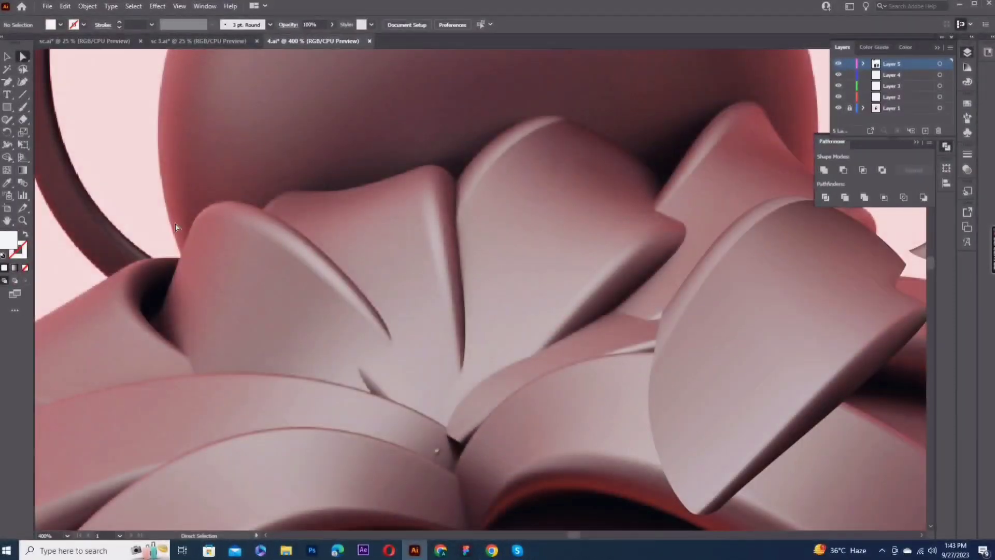
{"action": "left_click", "coordinate": [7, 107]}
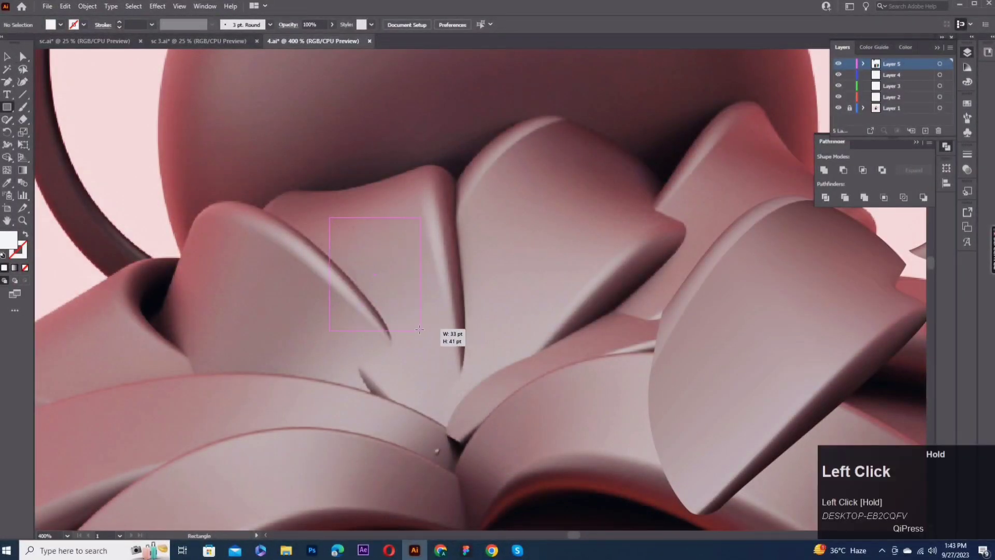
{"action": "left_click_drag", "start_coordinate": [329, 218], "coordinate": [420, 329]}
{"action": "left_click", "coordinate": [7, 172]}
{"action": "left_click", "coordinate": [407, 219]}
{"action": "left_click", "coordinate": [23, 57]}
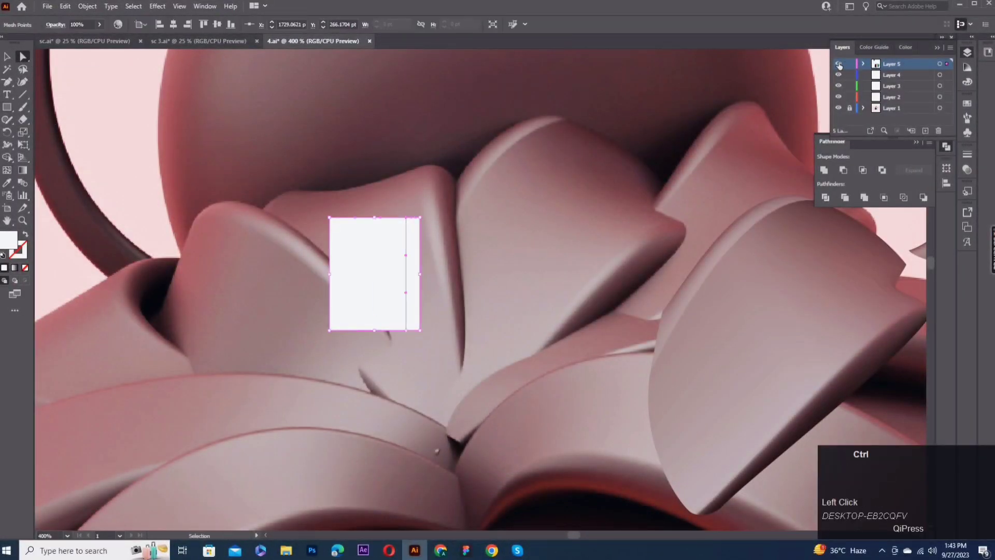
Show the mesh layer in outline and move the mesh's top and lower right points onto the fold's rounded top and dark tip.
{"action": "left_click", "coordinate": [839, 64], "text": "ctrl"}
{"action": "scroll", "coordinate": [413, 221], "scroll_direction": "up", "scroll_amount": 2}
{"action": "left_click_drag", "start_coordinate": [428, 213], "coordinate": [429, 114]}
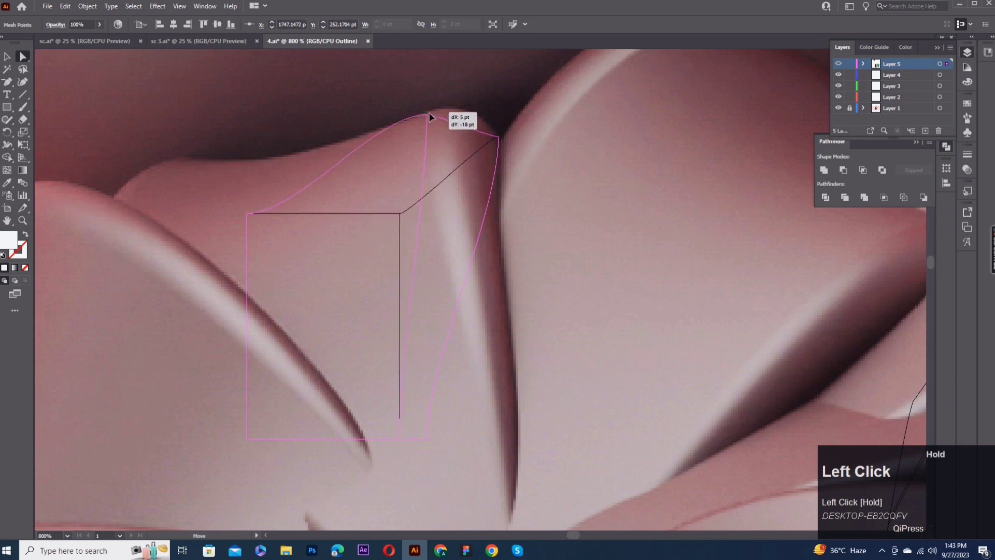
{"action": "left_click_drag", "start_coordinate": [428, 439], "coordinate": [477, 412]}
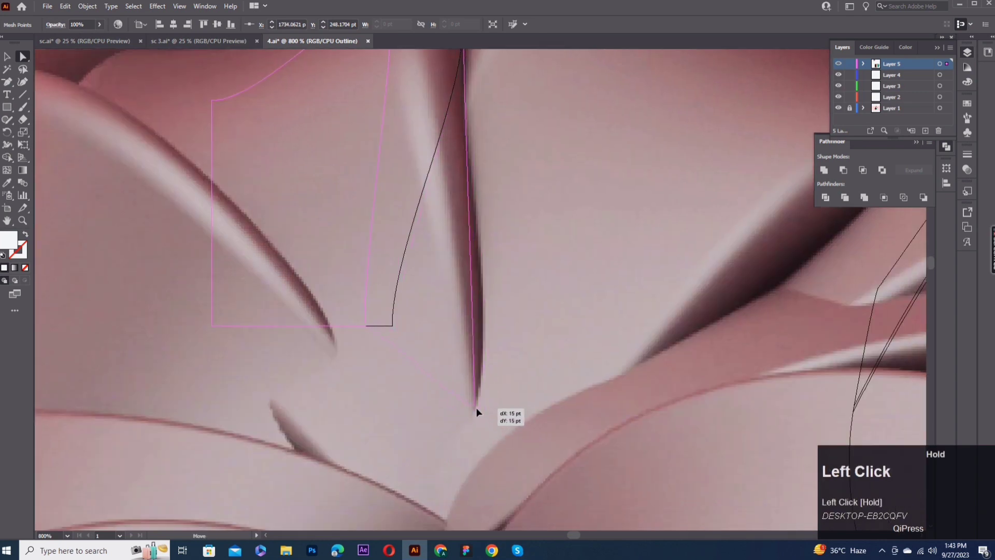
Move the mesh's remaining bottom and left points to the fold's lower end and upper left corner.
{"action": "left_click_drag", "start_coordinate": [362, 326], "coordinate": [435, 463]}
{"action": "left_click_drag", "start_coordinate": [212, 326], "coordinate": [305, 425]}
{"action": "scroll", "coordinate": [306, 425], "scroll_direction": "down", "scroll_amount": 2}
{"action": "left_click_drag", "start_coordinate": [265, 277], "coordinate": [192, 292]}
{"action": "left_click_drag", "start_coordinate": [310, 457], "coordinate": [313, 488]}
Curve the mesh edge between the two top right points to follow the fold's rounded top.
{"action": "scroll", "coordinate": [244, 279], "scroll_direction": "up", "scroll_amount": 5}
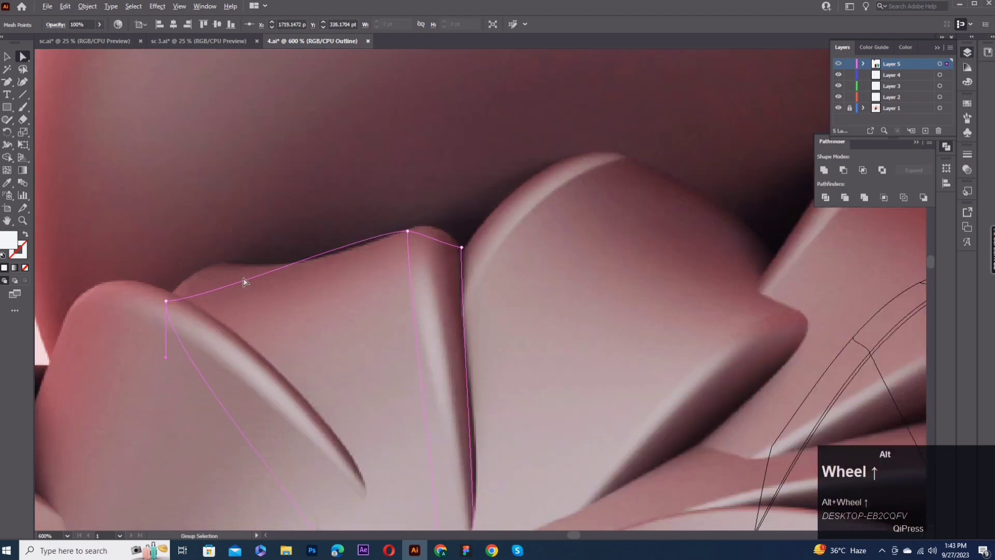
{"action": "left_click", "coordinate": [344, 246]}
{"action": "left_click_drag", "start_coordinate": [373, 246], "coordinate": [410, 214]}
{"action": "left_click", "coordinate": [582, 309]}
{"action": "left_click_drag", "start_coordinate": [529, 311], "coordinate": [496, 219]}
{"action": "left_click", "coordinate": [558, 312]}
{"action": "left_click", "coordinate": [344, 246]}
{"action": "key", "text": "Up"}
{"action": "key", "text": "Left"}
{"action": "key", "text": "Down"}
Curve the mesh's upper left corner and add two anchor points along its top edge.
{"action": "scroll", "coordinate": [365, 285], "scroll_direction": "down", "scroll_amount": 4}
{"action": "scroll", "coordinate": [145, 270], "scroll_direction": "up", "scroll_amount": 3}
{"action": "left_click", "coordinate": [146, 269]}
{"action": "left_click_drag", "start_coordinate": [247, 269], "coordinate": [215, 135]}
{"action": "key", "text": "plus"}
{"action": "left_click", "coordinate": [235, 201]}
{"action": "left_click", "coordinate": [427, 156]}
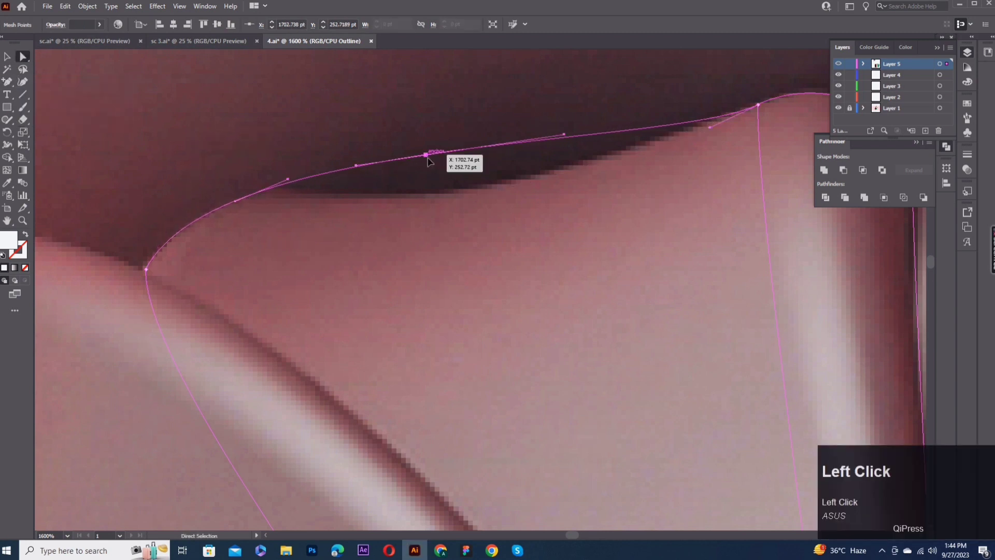
Move the middle anchor point down onto the fold's top edge and adjust its handle to follow the dip.
{"action": "key", "text": "a"}
{"action": "left_click_drag", "start_coordinate": [427, 156], "coordinate": [447, 198]}
{"action": "left_click_drag", "start_coordinate": [586, 178], "coordinate": [601, 166]}
{"action": "key", "text": "Up"}
{"action": "key", "text": "Right"}
Adjust the handles at the mesh's upper left corner to shape its left edge.
{"action": "left_click", "coordinate": [220, 255]}
{"action": "left_click", "coordinate": [146, 270]}
{"action": "key", "text": "space"}
{"action": "left_click_drag", "start_coordinate": [230, 300], "coordinate": [213, 217]}
{"action": "left_click_drag", "start_coordinate": [130, 338], "coordinate": [78, 221]}
{"action": "scroll", "coordinate": [100, 404], "scroll_direction": "down", "scroll_amount": 3}
{"action": "key", "text": "space"}
{"action": "scroll", "coordinate": [273, 453], "scroll_direction": "up", "scroll_amount": 1}
Adjust the handles of the mesh's bottom points to curve its left and bottom edges.
{"action": "left_click", "coordinate": [254, 443]}
{"action": "left_click_drag", "start_coordinate": [228, 371], "coordinate": [211, 400]}
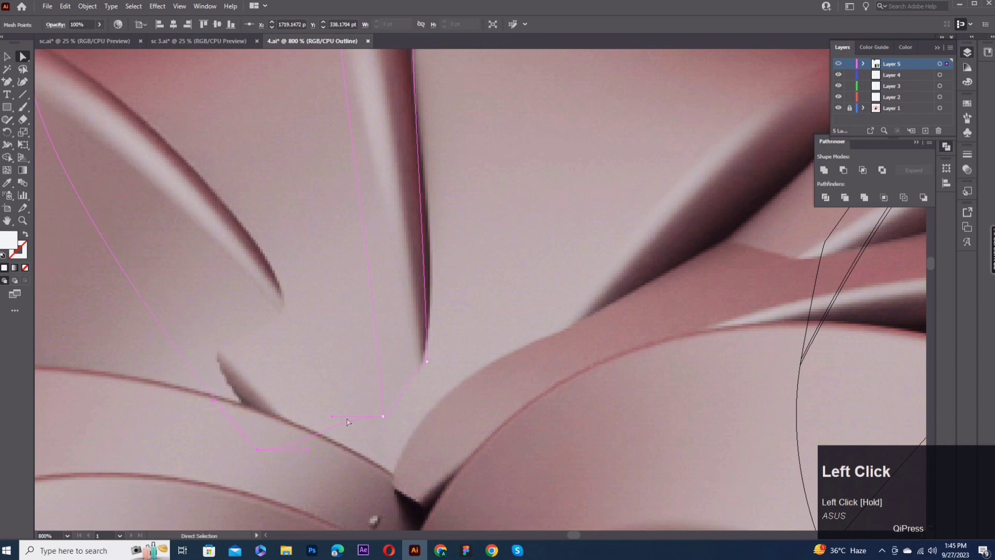
{"action": "key", "text": "space"}
{"action": "left_click_drag", "start_coordinate": [415, 352], "coordinate": [347, 482]}
{"action": "key", "text": "space"}
{"action": "left_click_drag", "start_coordinate": [356, 412], "coordinate": [366, 409]}
{"action": "key", "text": "space"}
{"action": "left_click_drag", "start_coordinate": [365, 363], "coordinate": [409, 388]}
Add an anchor point near the lower end of the mesh's inner line and bend the line along the highlight.
{"action": "left_click", "coordinate": [373, 238]}
{"action": "scroll", "coordinate": [373, 238], "scroll_direction": "down", "scroll_amount": 1}
{"action": "left_click", "coordinate": [403, 497]}
{"action": "key", "text": "plus"}
{"action": "left_click", "coordinate": [399, 420]}
{"action": "key", "text": "a"}
{"action": "left_click_drag", "start_coordinate": [399, 422], "coordinate": [415, 425]}
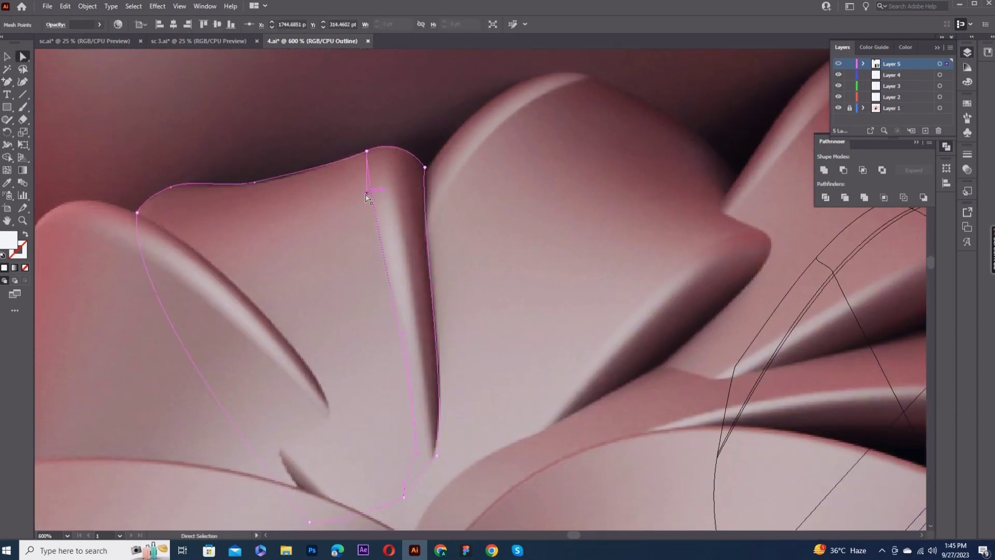
{"action": "left_click_drag", "start_coordinate": [369, 199], "coordinate": [354, 219]}
Refine the mesh's inner line and lower tip to match the dark crease of the reference fold.
{"action": "scroll", "coordinate": [434, 483], "scroll_direction": "up", "scroll_amount": 2}
{"action": "key", "text": "space"}
{"action": "left_click_drag", "start_coordinate": [393, 476], "coordinate": [338, 384]}
{"action": "left_click_drag", "start_coordinate": [319, 286], "coordinate": [313, 255]}
{"action": "scroll", "coordinate": [322, 309], "scroll_direction": "down", "scroll_amount": 2}
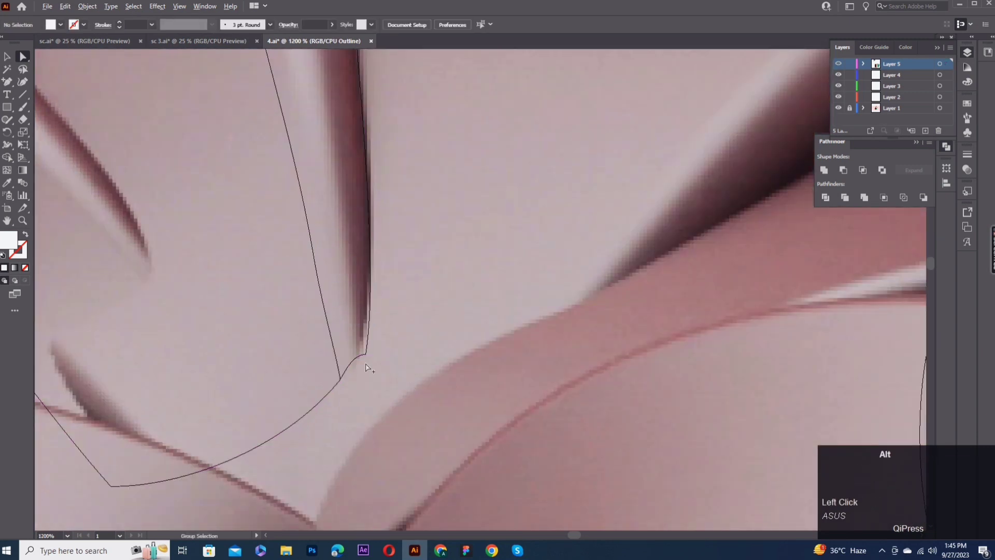
{"action": "key", "text": "space"}
{"action": "left_click_drag", "start_coordinate": [322, 309], "coordinate": [360, 418]}
{"action": "left_click", "coordinate": [413, 348]}
{"action": "key", "text": "space"}
{"action": "left_click_drag", "start_coordinate": [412, 348], "coordinate": [435, 356]}
Add a mesh line down from the fold's rounded top and another crossing the middle of the fold.
{"action": "key", "text": "u"}
{"action": "left_click", "coordinate": [357, 134]}
{"action": "left_click", "coordinate": [337, 197]}
Colour the mesh points at the lower tip, along the highlight and on the left edge from the reference.
{"action": "key", "text": "i"}
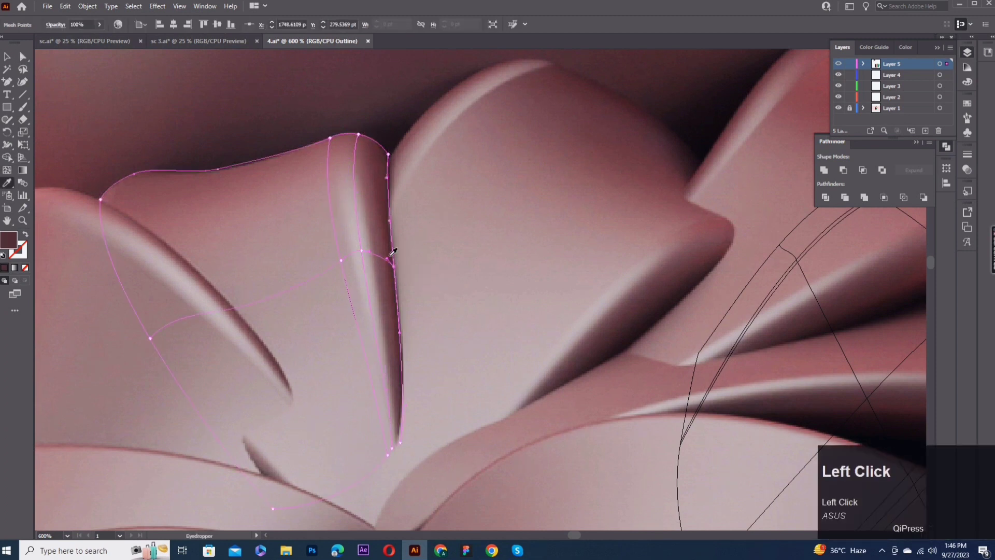
{"action": "left_click", "coordinate": [400, 442], "text": "ctrl"}
{"action": "left_click", "coordinate": [402, 373]}
{"action": "left_click", "coordinate": [341, 260], "text": "ctrl"}
{"action": "left_click", "coordinate": [348, 258]}
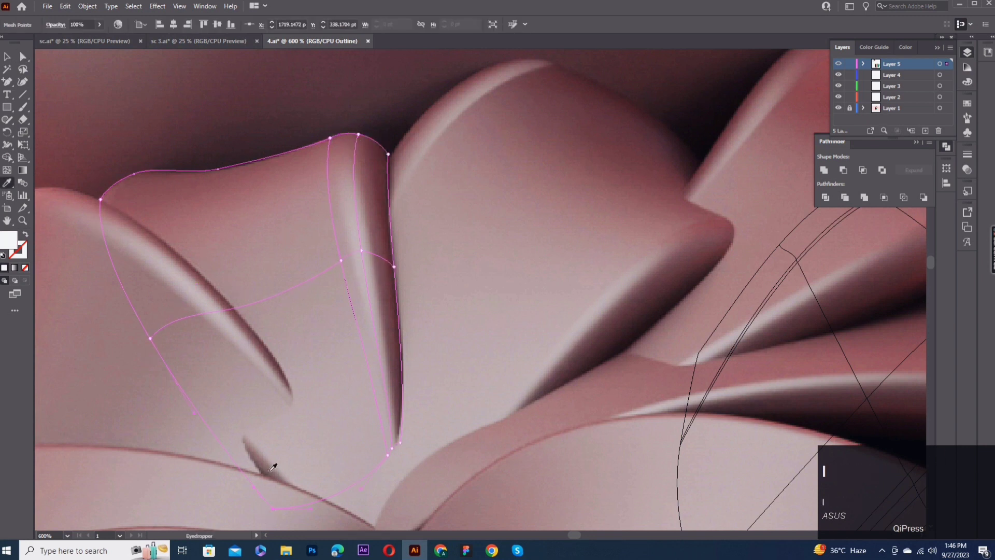
{"action": "left_click", "coordinate": [76, 305]}
Add a lengthwise mesh line in the fold's left part, bend it parallel to the left edge and sample its colour from the reference.
{"action": "left_click", "coordinate": [315, 503]}
{"action": "key", "text": "a"}
{"action": "left_click_drag", "start_coordinate": [295, 471], "coordinate": [274, 449]}
{"action": "left_click_drag", "start_coordinate": [201, 314], "coordinate": [182, 320]}
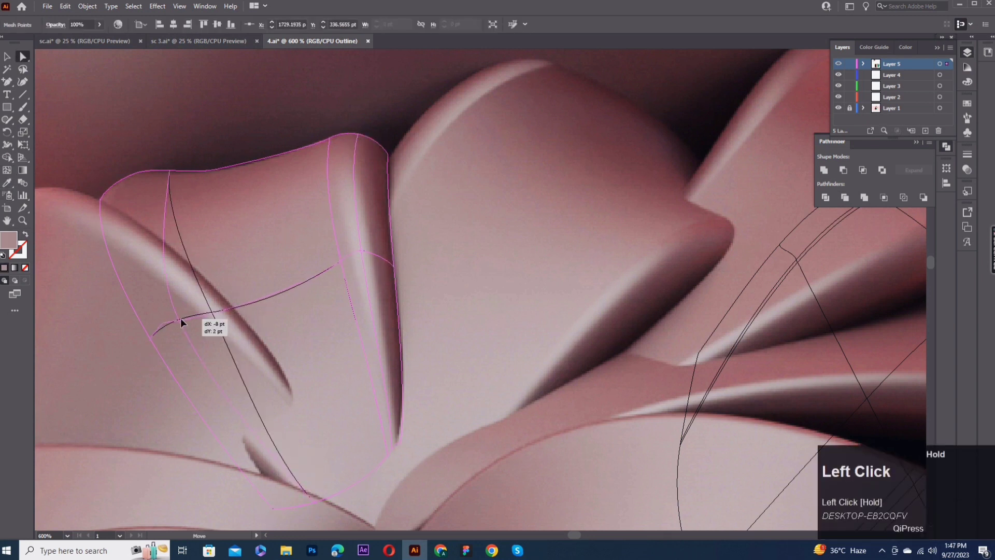
{"action": "left_click_drag", "start_coordinate": [215, 384], "coordinate": [232, 440]}
{"action": "key", "text": "i"}
{"action": "left_click", "coordinate": [284, 462]}
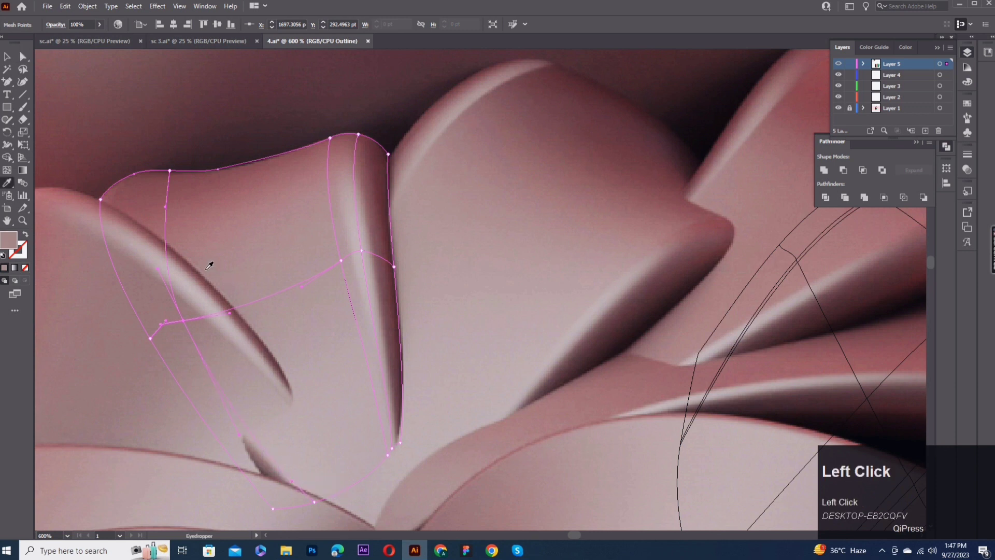
Shift the outer lengthwise mesh line closer to the fold's left edge and add another line through the fold's middle.
{"action": "key", "text": "a"}
{"action": "mouse_move", "coordinate": [165, 327]}
{"action": "left_mouse_down"}
{"action": "mouse_move", "coordinate": [178, 327]}
{"action": "mouse_move", "coordinate": [157, 333]}
{"action": "left_mouse_up"}
{"action": "left_click", "coordinate": [7, 170]}
{"action": "left_click", "coordinate": [270, 296]}
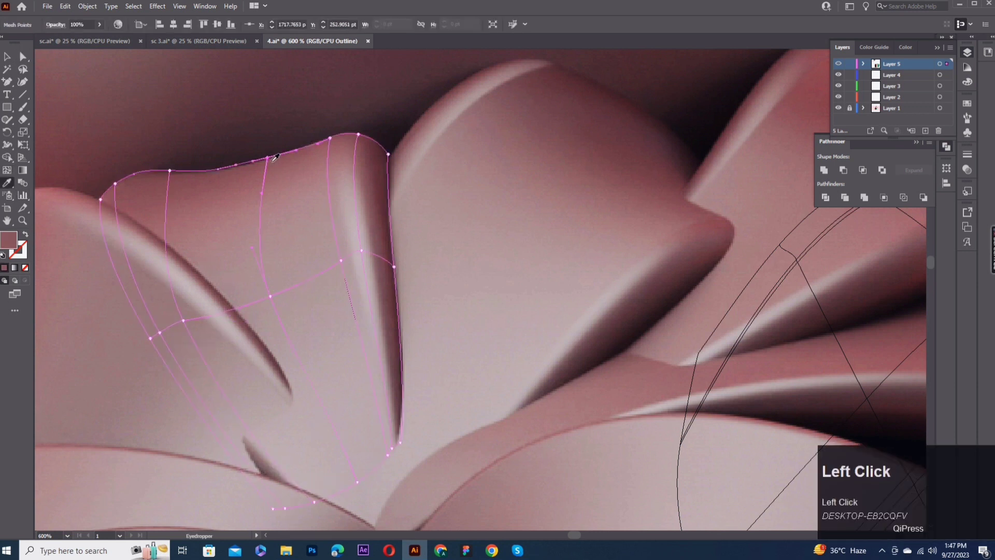
Switch the mesh layer to full-colour preview and move the coloured mesh aside so the reference fold is uncovered.
{"action": "left_click", "coordinate": [838, 65], "text": "ctrl"}
{"action": "left_click", "coordinate": [78, 86]}
{"action": "scroll", "coordinate": [77, 86], "scroll_direction": "down", "scroll_amount": 2}
{"action": "key", "text": "v"}
{"action": "left_click_drag", "start_coordinate": [166, 229], "coordinate": [322, 225]}
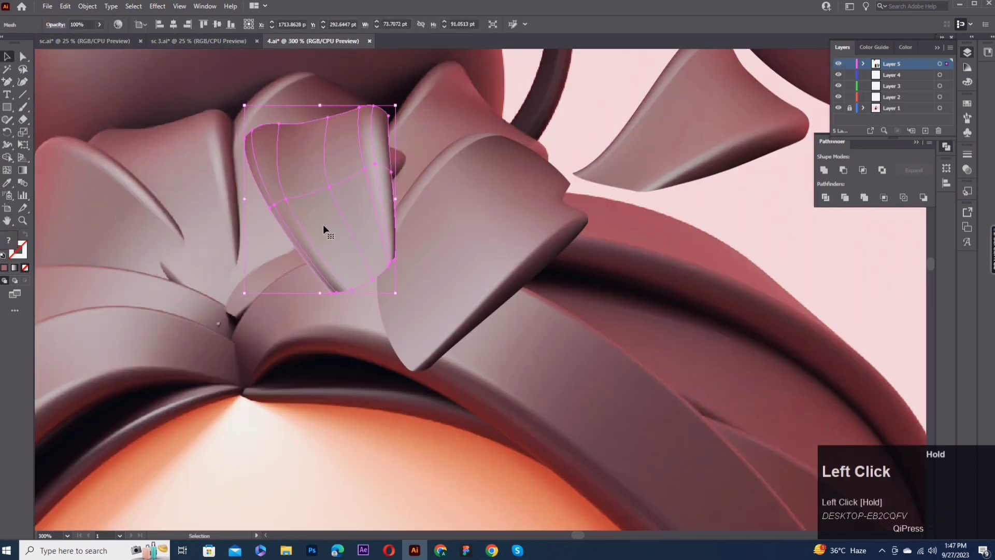
{"action": "key", "text": "a"}
{"action": "left_click", "coordinate": [284, 199]}
{"action": "key", "text": "i"}
{"action": "key", "text": "a"}
{"action": "left_click", "coordinate": [33, 146]}
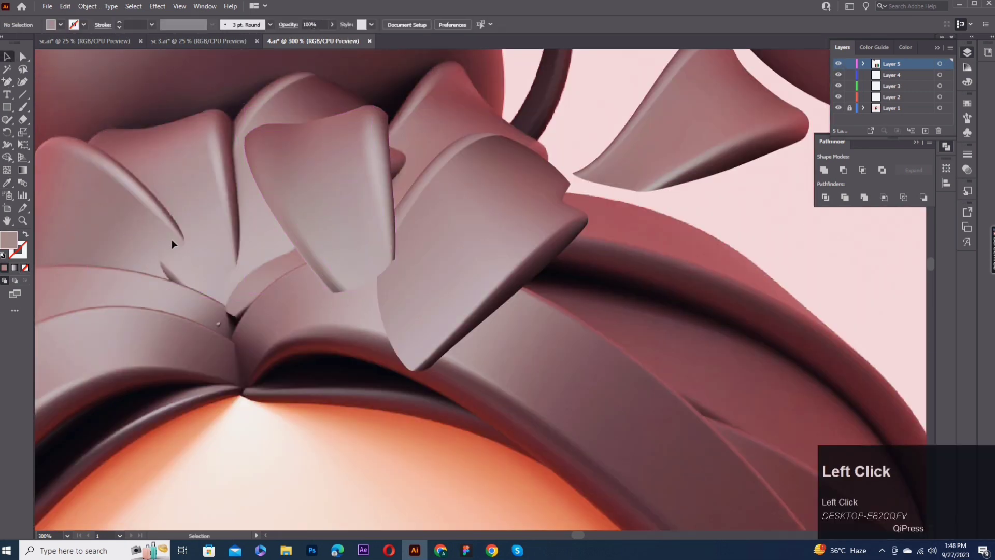
Draw a rectangle about 26 by 42 pt over the leftmost fold and add a vertical mesh line near its right edge.
{"action": "left_click_drag", "start_coordinate": [172, 238], "coordinate": [301, 259]}
{"action": "scroll", "coordinate": [210, 237], "scroll_direction": "up", "scroll_amount": 1}
{"action": "left_click_drag", "start_coordinate": [246, 169], "coordinate": [321, 220]}
{"action": "left_click_drag", "start_coordinate": [228, 242], "coordinate": [299, 356]}
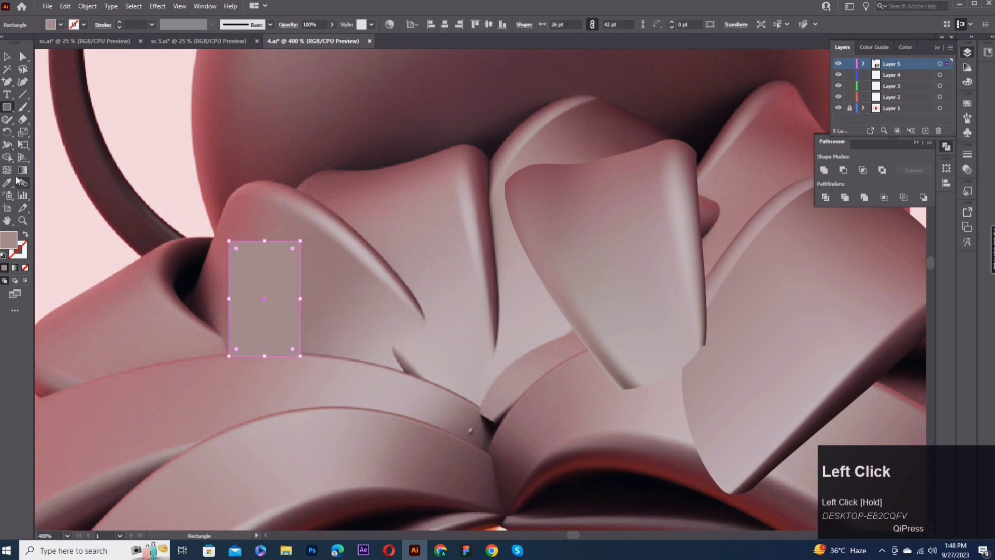
{"action": "key", "text": "u"}
{"action": "left_click", "coordinate": [282, 241]}
Rotate the new mesh to the fold's diagonal, move it over the fold and show the layer in outline.
{"action": "key", "text": "v"}
{"action": "left_click_drag", "start_coordinate": [223, 236], "coordinate": [191, 289]}
{"action": "left_click_drag", "start_coordinate": [260, 299], "coordinate": [285, 273]}
{"action": "key", "text": "a"}
{"action": "key", "text": "ctrl+y"}
Move the mesh's corner and inner line points out to the leftmost fold's top, tip and lower corners.
{"action": "left_click", "coordinate": [264, 210]}
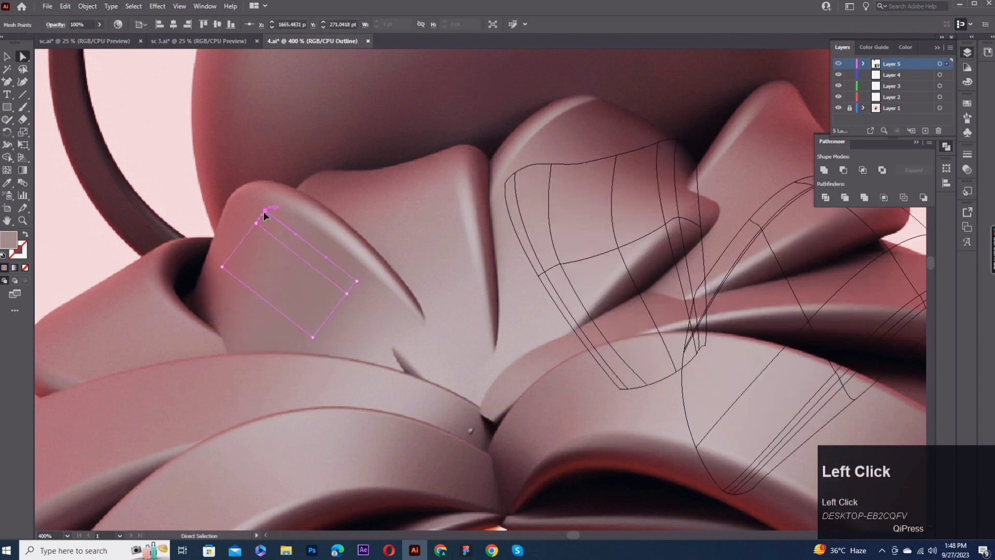
{"action": "left_click_drag", "start_coordinate": [226, 208], "coordinate": [226, 206]}
{"action": "left_click_drag", "start_coordinate": [355, 283], "coordinate": [420, 310]}
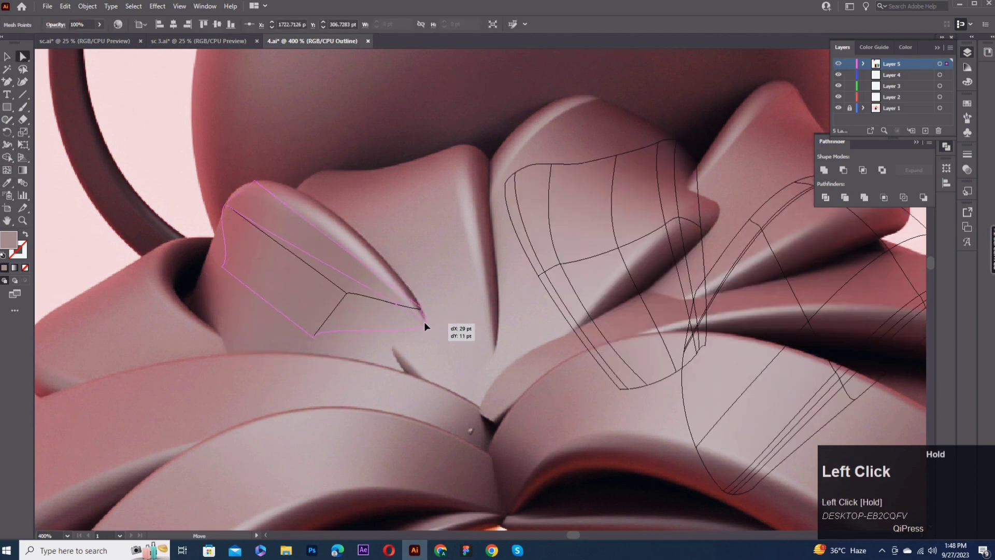
{"action": "left_click_drag", "start_coordinate": [393, 386], "coordinate": [382, 433]}
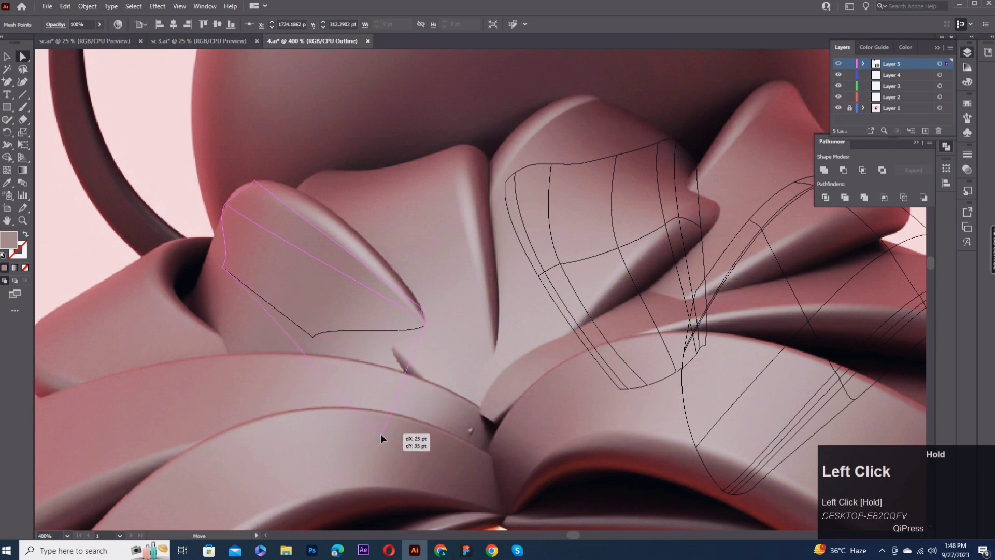
{"action": "left_click_drag", "start_coordinate": [223, 266], "coordinate": [143, 313]}
Curve the short upper left edge of the mesh around the fold's rounded top.
{"action": "scroll", "coordinate": [264, 197], "scroll_direction": "up", "scroll_amount": 2}
{"action": "left_click_drag", "start_coordinate": [232, 198], "coordinate": [150, 197]}
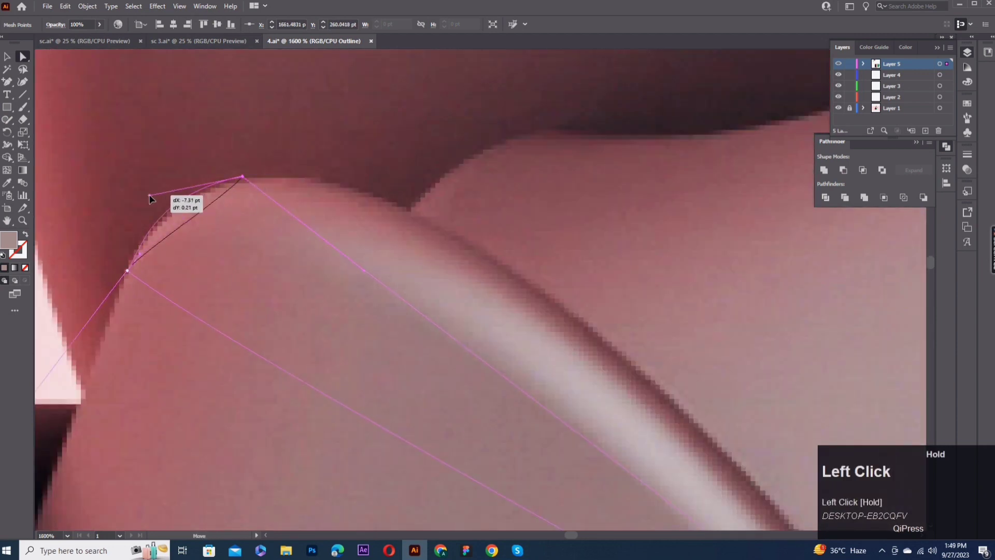
{"action": "left_click_drag", "start_coordinate": [137, 252], "coordinate": [135, 251]}
{"action": "left_click_drag", "start_coordinate": [145, 234], "coordinate": [78, 252]}
{"action": "left_click_drag", "start_coordinate": [82, 213], "coordinate": [92, 213]}
Curve the mesh's long upper edge along the fold's dark outline down to the tip.
{"action": "left_click_drag", "start_coordinate": [298, 289], "coordinate": [396, 162]}
{"action": "scroll", "coordinate": [506, 284], "scroll_direction": "down", "scroll_amount": 2}
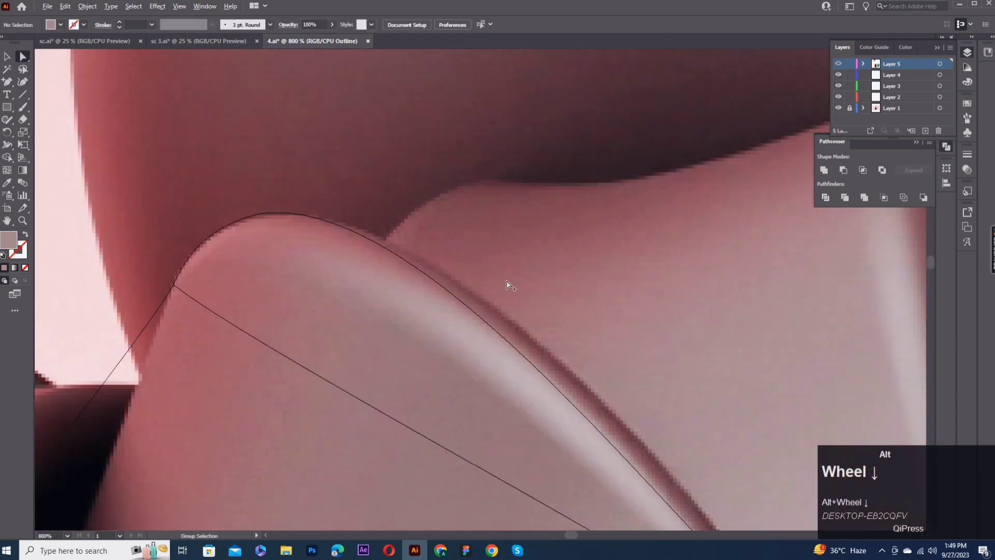
{"action": "left_click_drag", "start_coordinate": [506, 285], "coordinate": [318, 281]}
{"action": "left_click", "coordinate": [489, 488]}
{"action": "left_click_drag", "start_coordinate": [429, 442], "coordinate": [499, 442]}
{"action": "left_click", "coordinate": [485, 496]}
Adjust the points and handles at the fold's pointed tip to match the reference crease.
{"action": "scroll", "coordinate": [511, 433], "scroll_direction": "up", "scroll_amount": 3}
{"action": "left_click", "coordinate": [489, 418]}
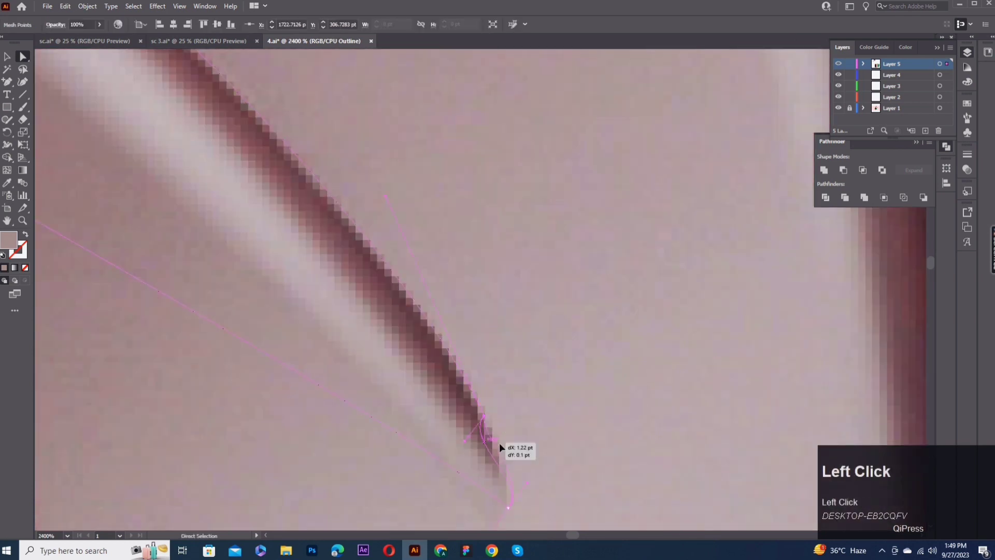
{"action": "left_click_drag", "start_coordinate": [534, 488], "coordinate": [585, 528]}
{"action": "left_click", "coordinate": [492, 403]}
{"action": "scroll", "coordinate": [490, 398], "scroll_direction": "down", "scroll_amount": 3}
Add an anchor point on the mesh's inner line and bend the line along the lower side of the highlight.
{"action": "left_click", "coordinate": [6, 81]}
{"action": "left_click", "coordinate": [298, 377]}
{"action": "key", "text": "a"}
{"action": "left_click_drag", "start_coordinate": [299, 378], "coordinate": [340, 345]}
{"action": "left_click_drag", "start_coordinate": [207, 320], "coordinate": [210, 306]}
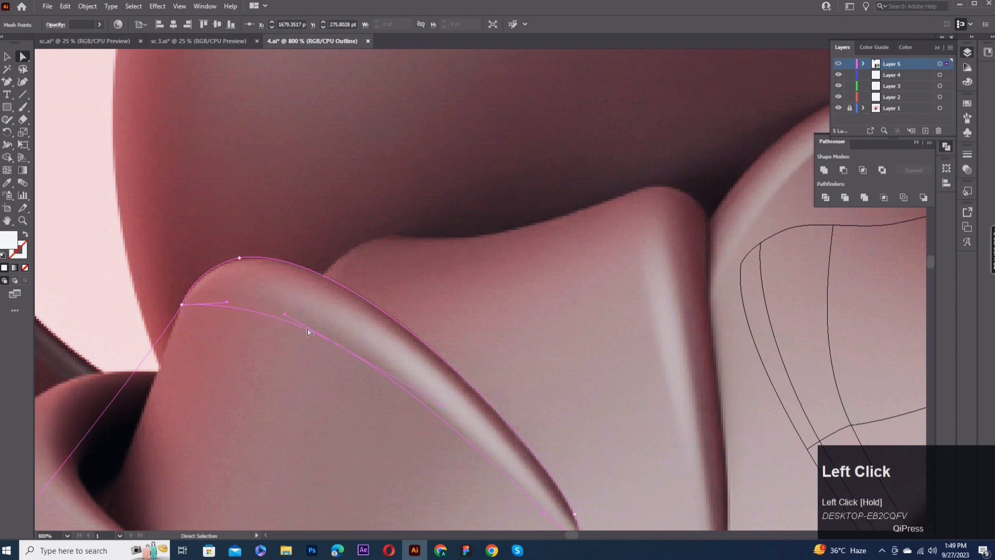
Adjust the inner line's handle near the tip to smooth its lower end.
{"action": "left_click", "coordinate": [425, 477]}
{"action": "scroll", "coordinate": [425, 480], "scroll_direction": "down", "scroll_amount": 1}
{"action": "left_click_drag", "start_coordinate": [425, 479], "coordinate": [462, 342]}
{"action": "left_click_drag", "start_coordinate": [577, 391], "coordinate": [553, 370]}
{"action": "left_click", "coordinate": [541, 436]}
{"action": "left_click_drag", "start_coordinate": [542, 439], "coordinate": [553, 373]}
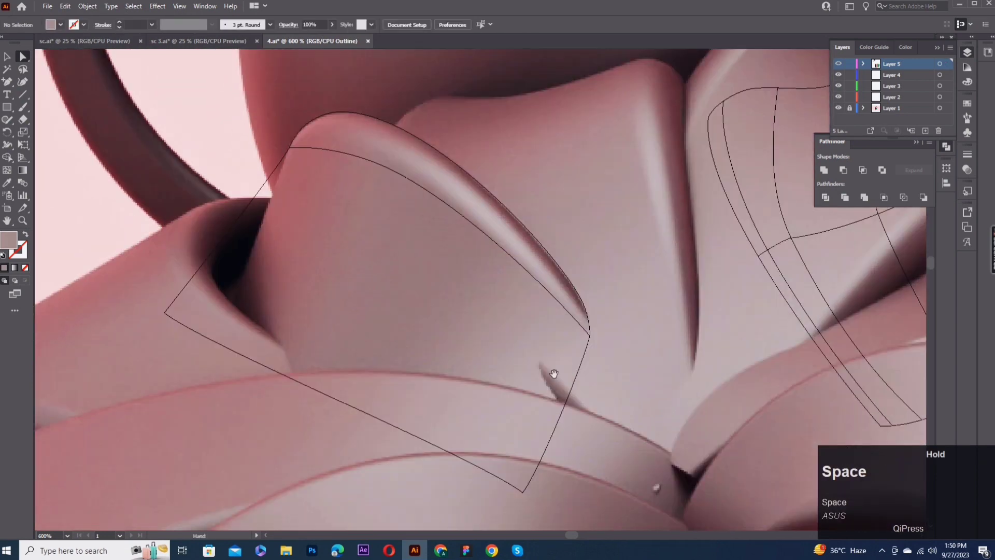
Fine-tune the anchor points and curves of the leftmost fold's mesh with the Pen and Direct Selection tools.
{"action": "scroll", "coordinate": [226, 248], "scroll_direction": "up", "scroll_amount": 2}
{"action": "left_click", "coordinate": [7, 82]}
{"action": "left_click_drag", "start_coordinate": [205, 250], "coordinate": [253, 305]}
{"action": "left_click", "coordinate": [22, 56]}
{"action": "left_click_drag", "start_coordinate": [314, 226], "coordinate": [298, 209]}
{"action": "left_click", "coordinate": [326, 223]}
{"action": "left_click_drag", "start_coordinate": [107, 373], "coordinate": [98, 358]}
{"action": "left_click", "coordinate": [368, 361]}
Add a mesh line through the fold's lower body and move its end points onto the small crease below the tip.
{"action": "scroll", "coordinate": [368, 361], "scroll_direction": "down", "scroll_amount": 4}
{"action": "scroll", "coordinate": [384, 447], "scroll_direction": "up", "scroll_amount": 1}
{"action": "scroll", "coordinate": [384, 448], "scroll_direction": "up", "scroll_amount": 1}
{"action": "key", "text": "u"}
{"action": "left_click", "coordinate": [339, 453]}
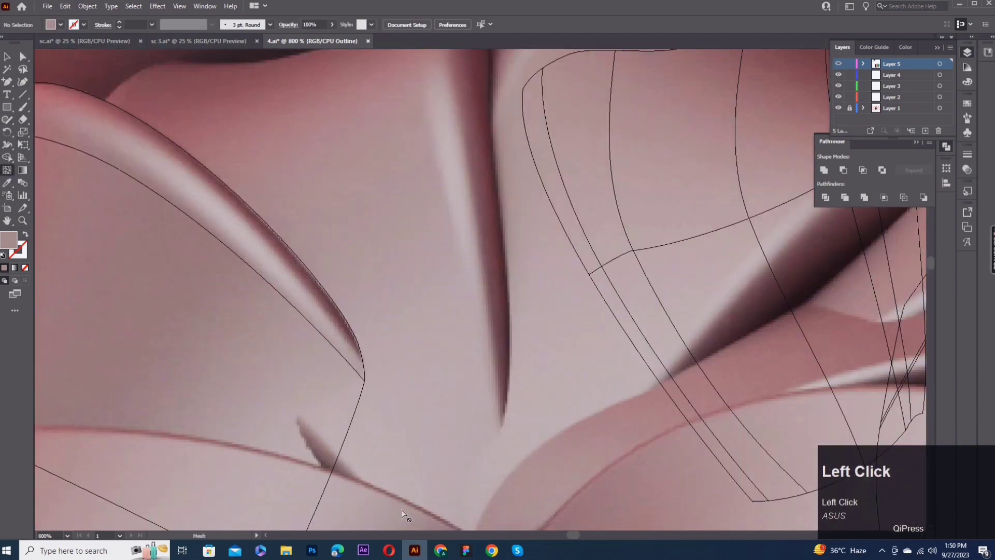
{"action": "key", "text": "a"}
{"action": "left_click_drag", "start_coordinate": [339, 453], "coordinate": [331, 395]}
{"action": "left_click_drag", "start_coordinate": [353, 474], "coordinate": [259, 402]}
Add an anchor point on the fold's lower end and shape the edge down from the small crease.
{"action": "left_click", "coordinate": [7, 81]}
{"action": "scroll", "coordinate": [265, 397], "scroll_direction": "up", "scroll_amount": 3}
{"action": "left_click", "coordinate": [268, 399]}
{"action": "left_click_drag", "start_coordinate": [287, 485], "coordinate": [164, 331]}
{"action": "scroll", "coordinate": [156, 338], "scroll_direction": "down", "scroll_amount": 2}
{"action": "key", "text": "a"}
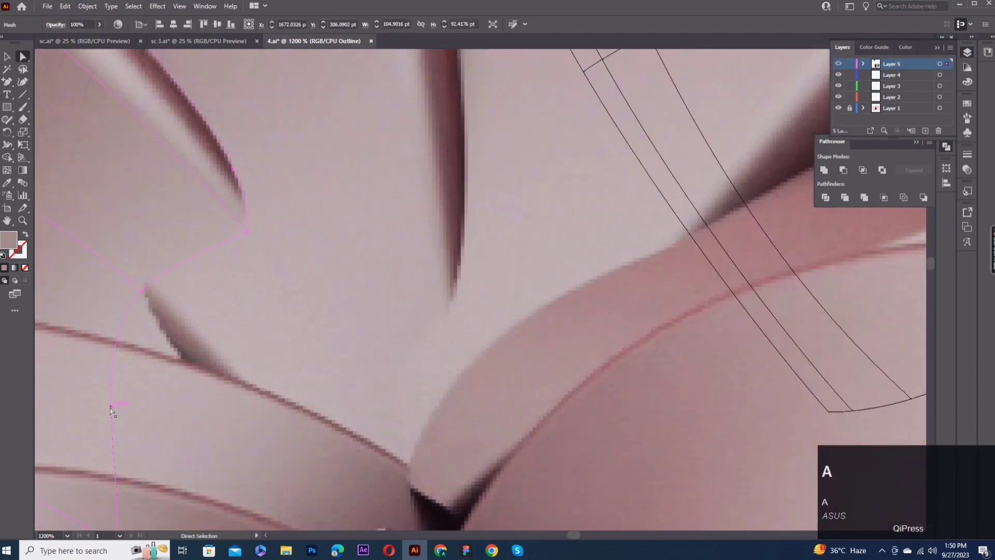
{"action": "left_click_drag", "start_coordinate": [110, 411], "coordinate": [116, 320]}
Add mesh lines along the fold's bright ridge and across its middle, adjusting the points at the pointed tip.
{"action": "left_click", "coordinate": [240, 394]}
{"action": "scroll", "coordinate": [332, 458], "scroll_direction": "down", "scroll_amount": 2}
{"action": "left_click_drag", "start_coordinate": [269, 311], "coordinate": [494, 472]}
{"action": "key", "text": "u"}
{"action": "left_click", "coordinate": [195, 282]}
{"action": "key", "text": "a"}
{"action": "left_click", "coordinate": [496, 470]}
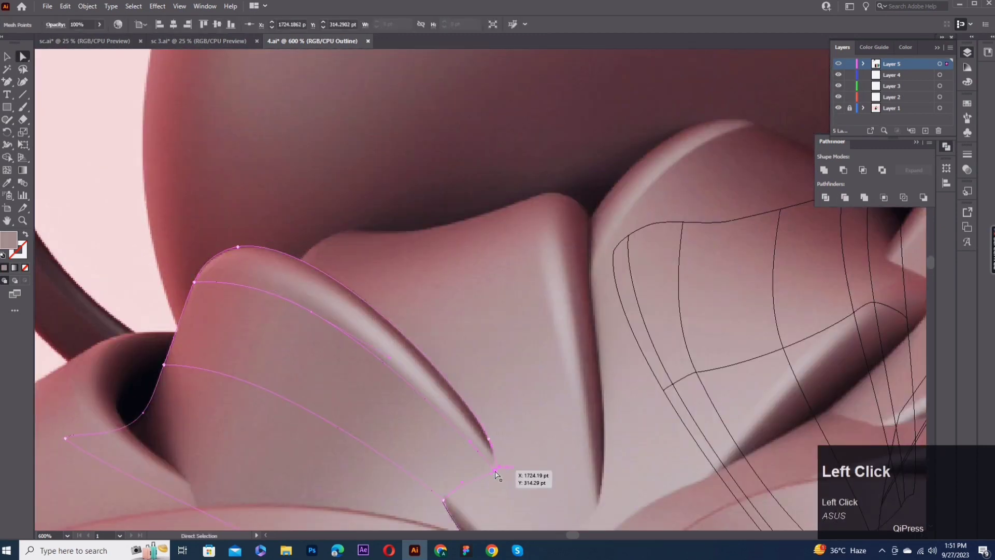
{"action": "left_click_drag", "start_coordinate": [496, 455], "coordinate": [486, 451]}
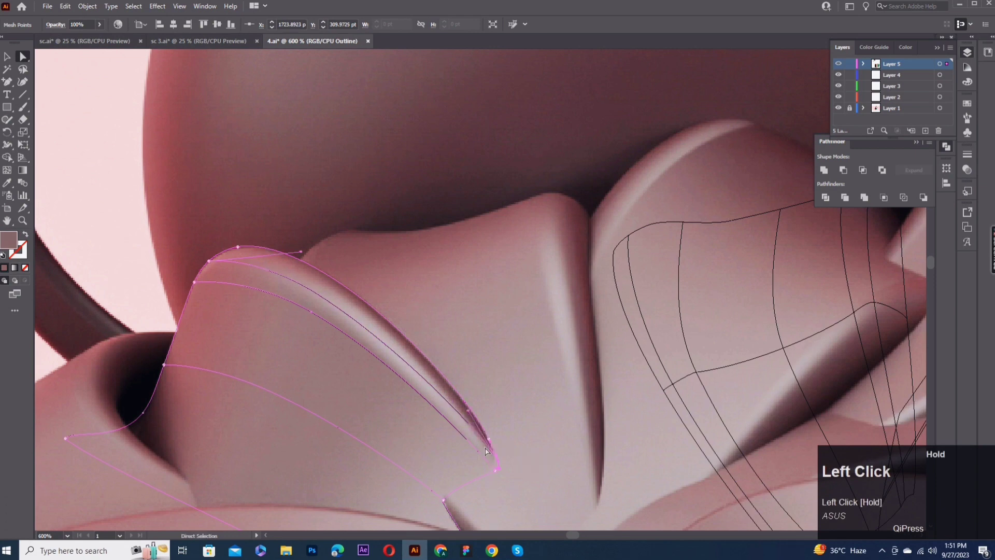
{"action": "left_click", "coordinate": [396, 355]}
Color the fold's mesh points at the tip, side edge and lower edge with colors sampled from the reference.
{"action": "key", "text": "space"}
{"action": "left_click_drag", "start_coordinate": [398, 336], "coordinate": [417, 281]}
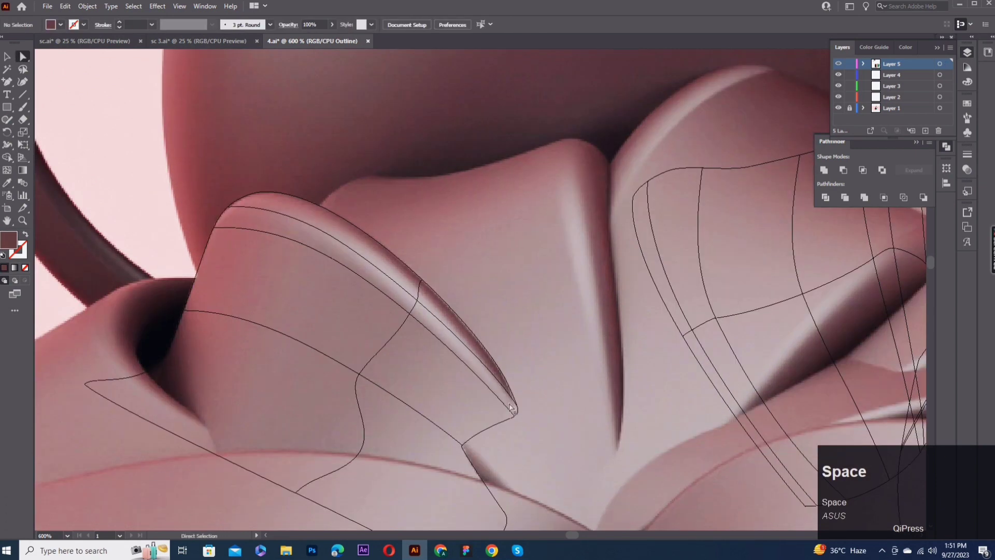
{"action": "key", "text": "i"}
{"action": "left_click", "coordinate": [462, 433]}
{"action": "left_click", "coordinate": [183, 311]}
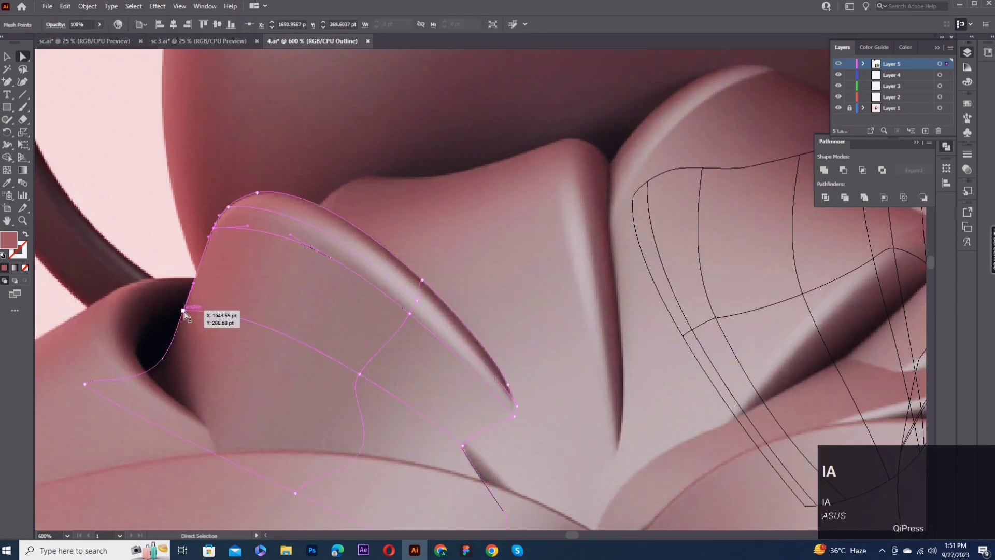
{"action": "key", "text": "space"}
{"action": "left_click_drag", "start_coordinate": [479, 477], "coordinate": [377, 387]}
{"action": "left_click", "coordinate": [338, 403]}
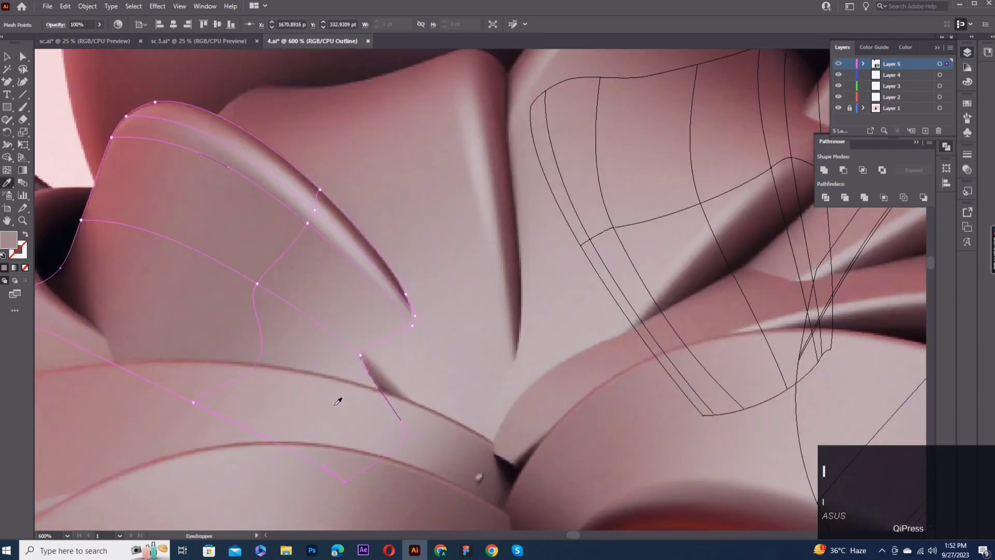
Add a mesh line along the fold's dark outer edge and color its points from the reference.
{"action": "left_click", "coordinate": [839, 64], "text": "ctrl"}
{"action": "key", "text": "u"}
{"action": "left_click", "coordinate": [318, 196]}
{"action": "key", "text": "ctrl+y"}
{"action": "key", "text": "i"}
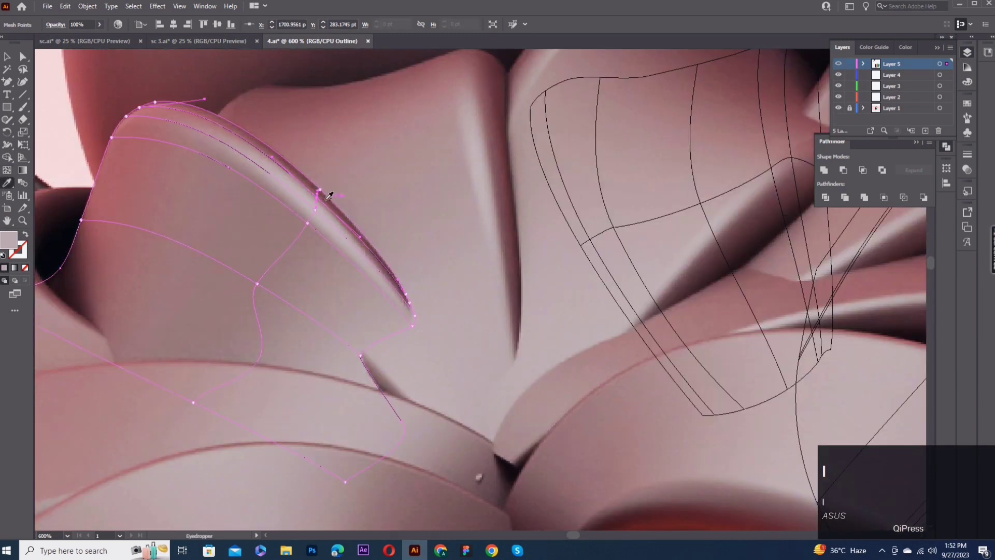
{"action": "left_click", "coordinate": [838, 65], "text": "ctrl"}
Refine the fold's mesh in preview with an extra mesh line through its lower body.
{"action": "left_click", "coordinate": [7, 57]}
{"action": "scroll", "coordinate": [56, 93], "scroll_direction": "down", "scroll_amount": 2}
{"action": "left_click", "coordinate": [7, 170]}
{"action": "left_click_drag", "start_coordinate": [306, 223], "coordinate": [372, 246]}
{"action": "left_click", "coordinate": [354, 186]}
{"action": "left_click", "coordinate": [23, 55]}
{"action": "scroll", "coordinate": [433, 248], "scroll_direction": "up", "scroll_amount": 4, "text": "alt"}
{"action": "left_click", "coordinate": [302, 272]}
{"action": "scroll", "coordinate": [301, 271], "scroll_direction": "down", "scroll_amount": 6, "text": "alt"}
{"action": "left_click", "coordinate": [7, 56]}
{"action": "left_click", "coordinate": [334, 279]}
{"action": "scroll", "coordinate": [371, 282], "scroll_direction": "up", "scroll_amount": 2, "text": "alt"}
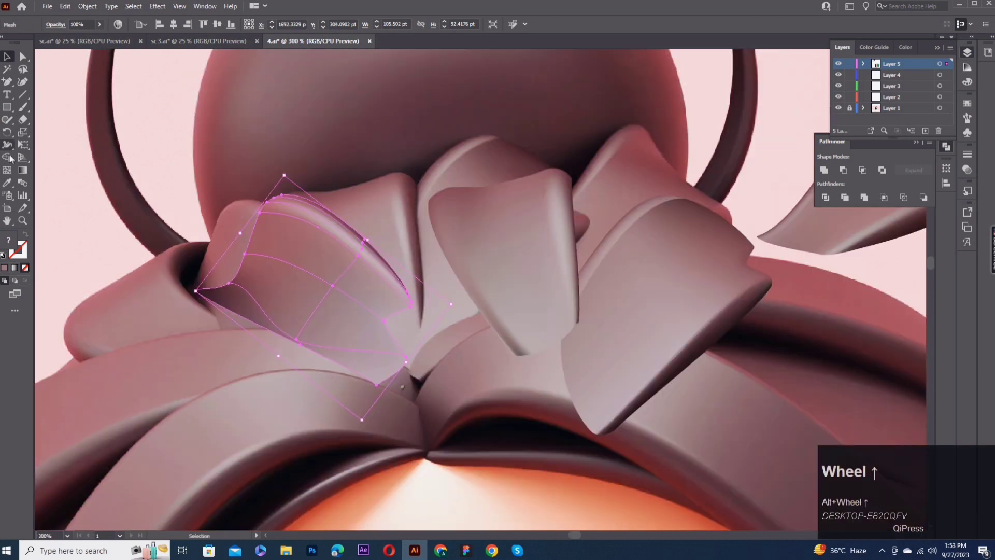
Add a cross mesh line near the fold's left end and move the fold aside to uncover the reference.
{"action": "left_click", "coordinate": [7, 170]}
{"action": "left_click", "coordinate": [279, 291]}
{"action": "left_click", "coordinate": [7, 56]}
{"action": "left_click_drag", "start_coordinate": [316, 293], "coordinate": [425, 283]}
Recolor the mesh points along the fold's left edge and dark corner with colors sampled from the reference.
{"action": "key", "text": "i"}
{"action": "left_click", "coordinate": [236, 277]}
{"action": "key", "text": "ctrl+z"}
{"action": "left_click", "coordinate": [23, 57]}
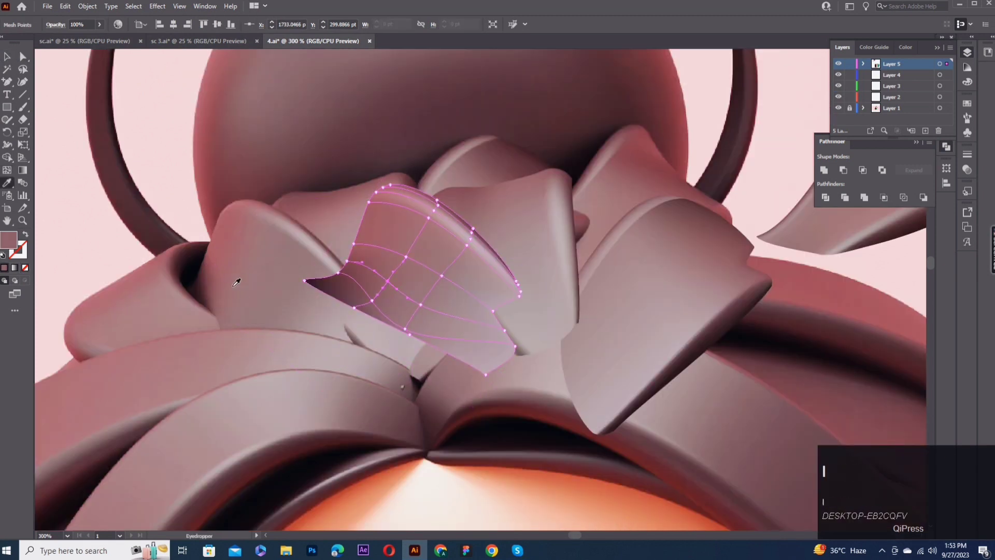
{"action": "left_click", "coordinate": [346, 262]}
{"action": "key", "text": "i"}
{"action": "left_click", "coordinate": [213, 251]}
{"action": "key", "text": "a"}
{"action": "left_click", "coordinate": [270, 296]}
{"action": "left_click", "coordinate": [338, 273]}
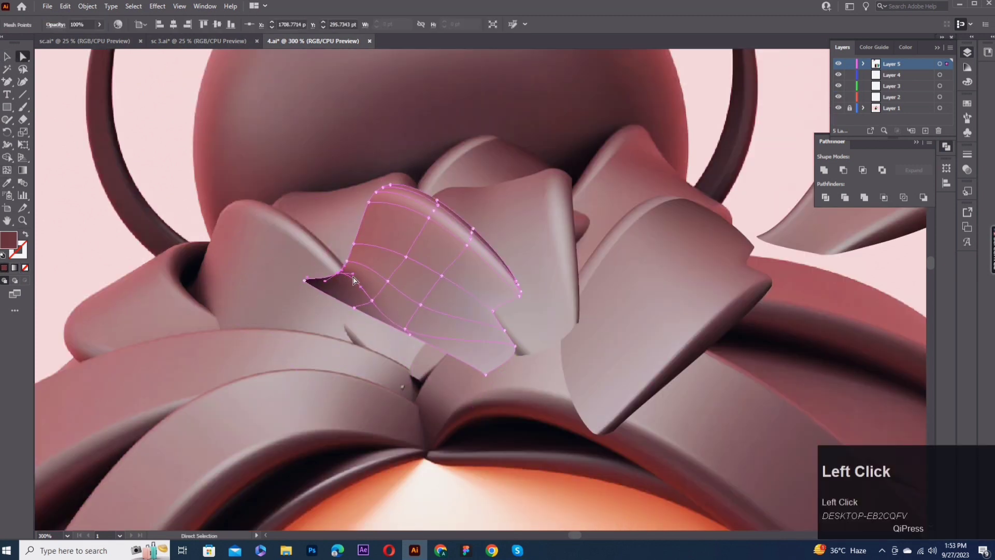
{"action": "left_click", "coordinate": [347, 262]}
{"action": "left_click", "coordinate": [257, 315]}
{"action": "scroll", "coordinate": [257, 315], "scroll_direction": "down", "scroll_amount": 2, "text": "alt"}
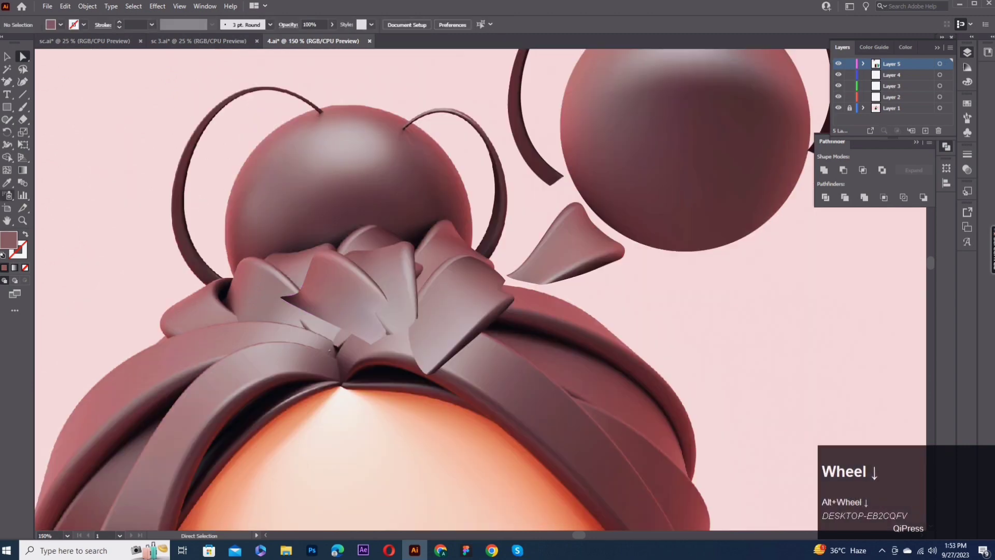
Draw a rectangle over the rolled hair piece at the far left and switch to outline view.
{"action": "scroll", "coordinate": [295, 313], "scroll_direction": "up", "scroll_amount": 3}
{"action": "key", "text": "m"}
{"action": "mouse_move", "coordinate": [224, 321]}
{"action": "left_mouse_down"}
{"action": "mouse_move", "coordinate": [300, 400]}
{"action": "mouse_move", "coordinate": [303, 423]}
{"action": "left_mouse_up"}
{"action": "key", "text": "ctrl+y"}
Move the rectangle's corner points onto the outline of the rolled hair piece.
{"action": "key", "text": "a"}
{"action": "left_click_drag", "start_coordinate": [304, 321], "coordinate": [366, 248]}
{"action": "left_click_drag", "start_coordinate": [367, 281], "coordinate": [321, 264]}
{"action": "left_click", "coordinate": [361, 259]}
{"action": "left_click_drag", "start_coordinate": [304, 423], "coordinate": [366, 337]}
{"action": "left_click_drag", "start_coordinate": [288, 423], "coordinate": [375, 348]}
{"action": "scroll", "coordinate": [368, 328], "scroll_direction": "up", "scroll_amount": 2}
{"action": "left_click_drag", "start_coordinate": [381, 301], "coordinate": [499, 245]}
Add an anchor point on the roll's edge and bend the upper edge along the reference outline.
{"action": "left_click", "coordinate": [273, 356]}
{"action": "scroll", "coordinate": [368, 362], "scroll_direction": "down", "scroll_amount": 3}
{"action": "scroll", "coordinate": [440, 362], "scroll_direction": "up", "scroll_amount": 5}
{"action": "left_click", "coordinate": [471, 356]}
{"action": "key", "text": "Up"}
{"action": "key", "text": "Down"}
{"action": "left_click", "coordinate": [7, 82]}
{"action": "left_click", "coordinate": [313, 380]}
{"action": "key", "text": "a"}
{"action": "left_click", "coordinate": [326, 302]}
{"action": "left_click_drag", "start_coordinate": [326, 303], "coordinate": [522, 241]}
{"action": "left_click_drag", "start_coordinate": [347, 340], "coordinate": [352, 343]}
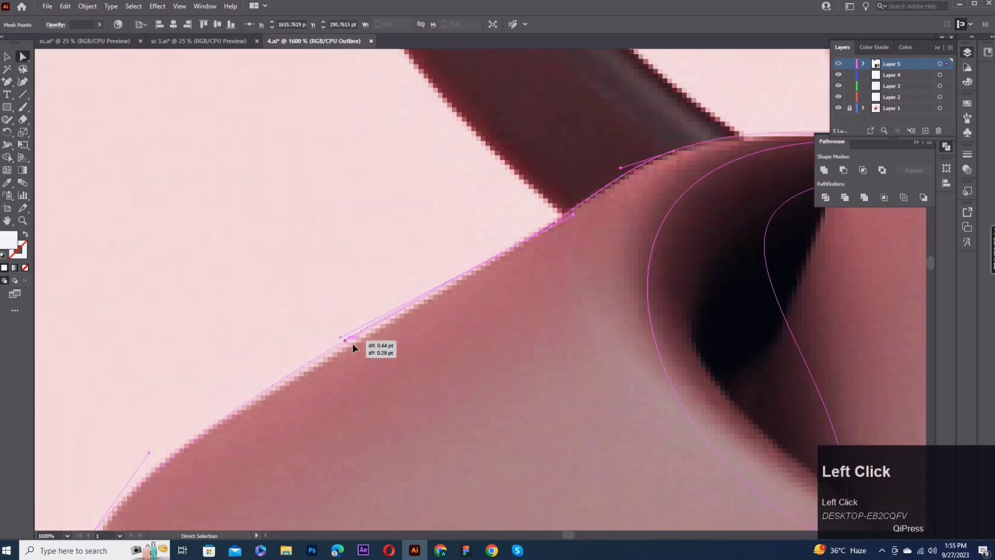
Fine-tune the roll's rounded left end and upper edge to match the reference.
{"action": "scroll", "coordinate": [352, 344], "scroll_direction": "down", "scroll_amount": 5}
{"action": "scroll", "coordinate": [293, 389], "scroll_direction": "up", "scroll_amount": 5}
{"action": "left_click_drag", "start_coordinate": [309, 375], "coordinate": [296, 422]}
{"action": "left_click_drag", "start_coordinate": [364, 332], "coordinate": [319, 267]}
{"action": "scroll", "coordinate": [533, 216], "scroll_direction": "up", "scroll_amount": 2}
{"action": "left_click", "coordinate": [699, 147]}
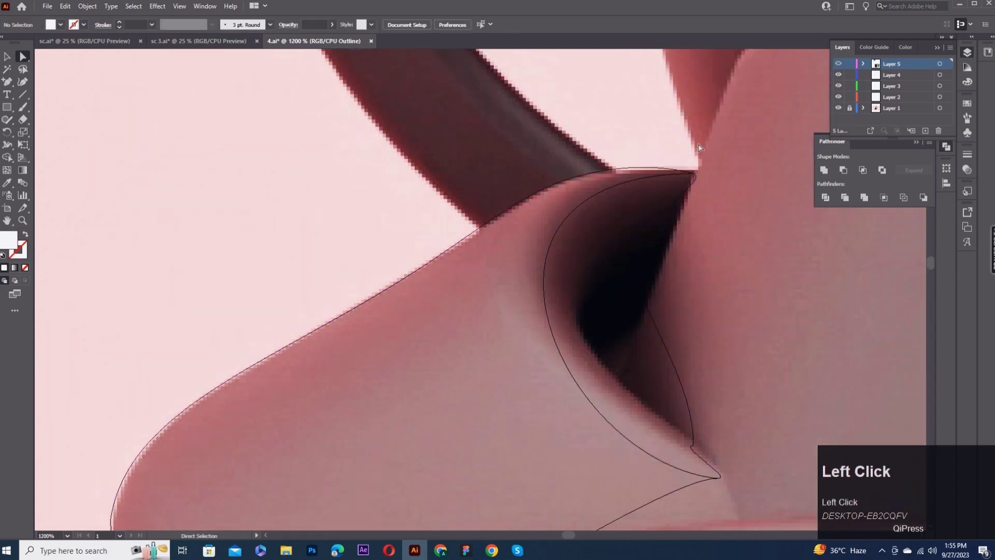
Adjust the roll's corner point and curve handles where the upper edge meets the dark opening.
{"action": "left_click", "coordinate": [693, 173]}
{"action": "left_click_drag", "start_coordinate": [585, 201], "coordinate": [540, 208]}
{"action": "key", "text": "space"}
{"action": "left_click_drag", "start_coordinate": [433, 286], "coordinate": [320, 263]}
{"action": "scroll", "coordinate": [604, 153], "scroll_direction": "up", "scroll_amount": 2}
{"action": "left_click", "coordinate": [539, 212]}
{"action": "left_click_drag", "start_coordinate": [573, 146], "coordinate": [620, 163]}
{"action": "key", "text": "ctrl+z"}
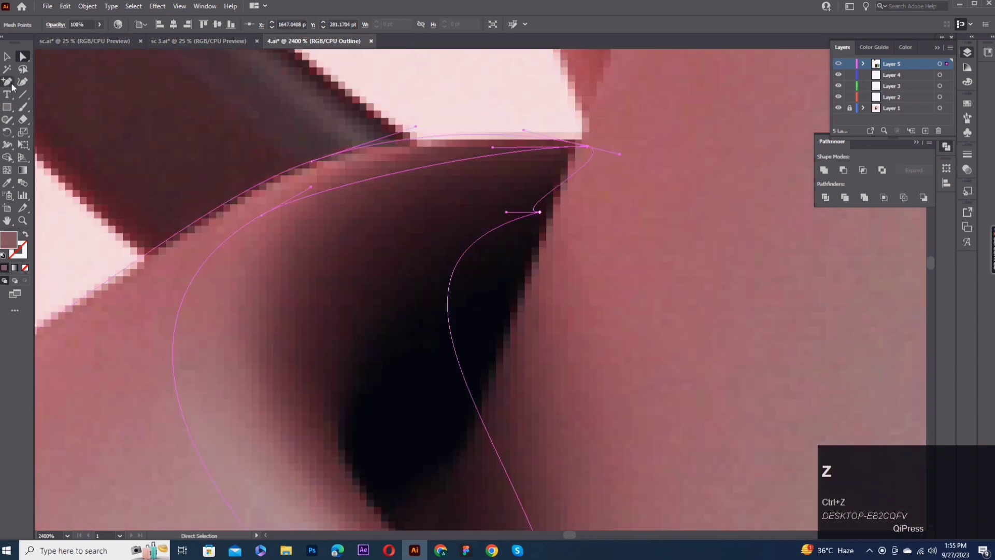
Reposition the points and handles at the upper tip of the dark opening to straighten its short edge.
{"action": "scroll", "coordinate": [578, 155], "scroll_direction": "up", "scroll_amount": 3}
{"action": "left_click_drag", "start_coordinate": [620, 128], "coordinate": [607, 153]}
{"action": "left_click_drag", "start_coordinate": [442, 358], "coordinate": [557, 358]}
{"action": "scroll", "coordinate": [555, 356], "scroll_direction": "down", "scroll_amount": 2}
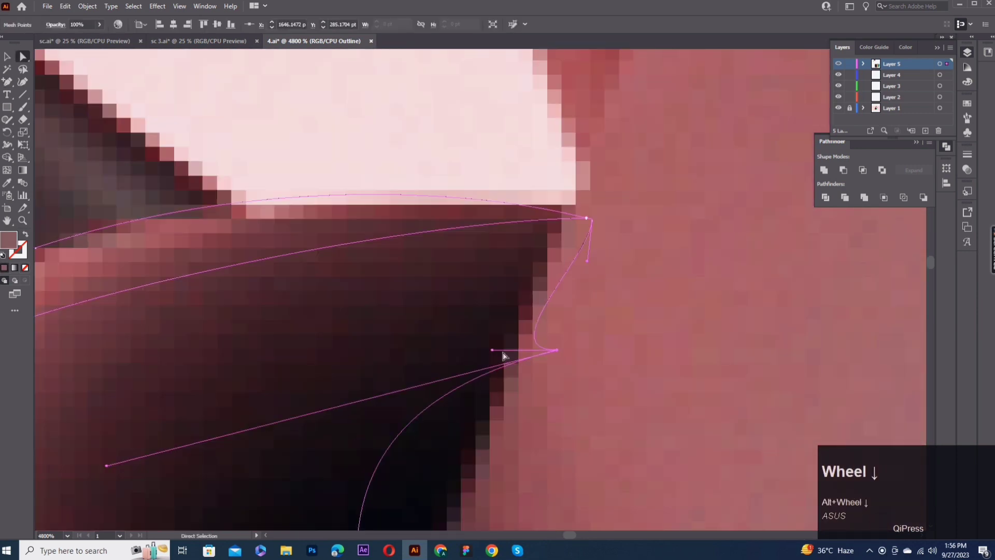
{"action": "left_click_drag", "start_coordinate": [493, 349], "coordinate": [569, 307]}
{"action": "scroll", "coordinate": [566, 307], "scroll_direction": "down", "scroll_amount": 2}
Bend the roll's inner edge along the left side of the dark opening.
{"action": "key", "text": "space"}
{"action": "left_click_drag", "start_coordinate": [531, 429], "coordinate": [577, 249]}
{"action": "left_click", "coordinate": [516, 316]}
{"action": "left_click_drag", "start_coordinate": [515, 314], "coordinate": [383, 375]}
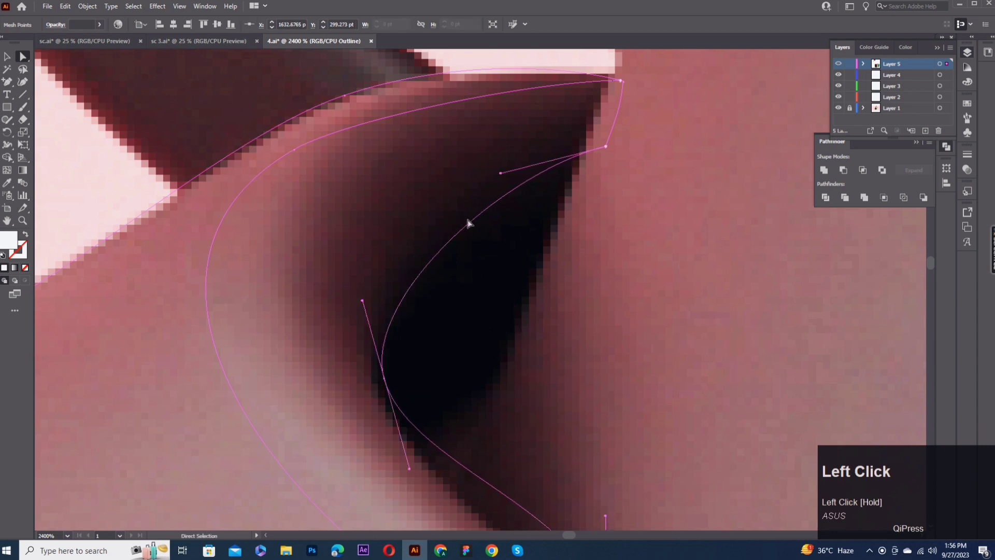
{"action": "left_click_drag", "start_coordinate": [502, 171], "coordinate": [475, 169]}
Fit the lower part of the inner edge to the opening's shadow down to its pointed end.
{"action": "key", "text": "space"}
{"action": "left_click_drag", "start_coordinate": [612, 518], "coordinate": [507, 375]}
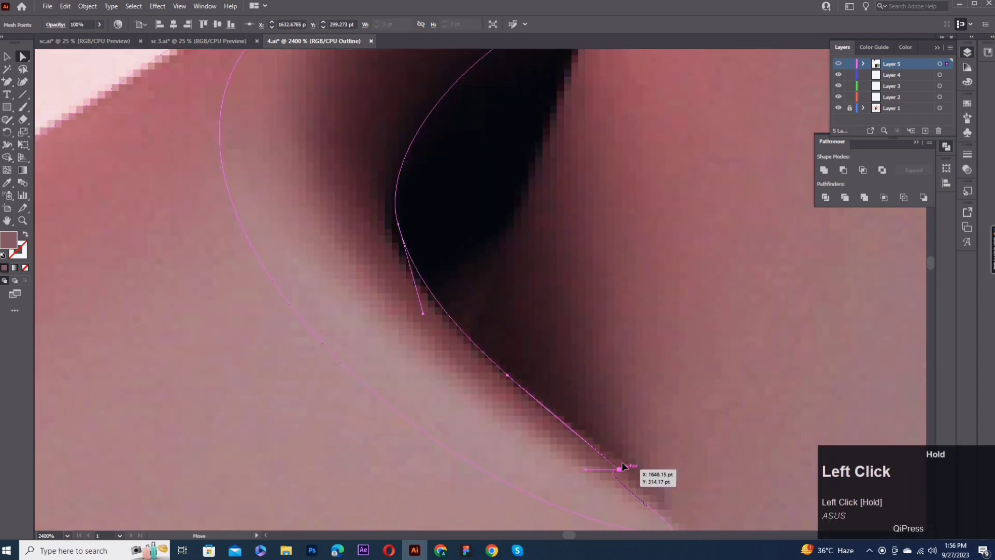
{"action": "left_click_drag", "start_coordinate": [621, 463], "coordinate": [637, 463]}
{"action": "left_click_drag", "start_coordinate": [524, 376], "coordinate": [536, 405]}
{"action": "key", "text": "space"}
{"action": "left_click_drag", "start_coordinate": [610, 469], "coordinate": [521, 437]}
Add an anchor point below the opening and pull the edge over the hair strand beneath the roll.
{"action": "scroll", "coordinate": [490, 356], "scroll_direction": "down", "scroll_amount": 2}
{"action": "left_click", "coordinate": [488, 353]}
{"action": "key", "text": "plus"}
{"action": "left_click", "coordinate": [461, 412]}
{"action": "key", "text": "a"}
{"action": "left_click_drag", "start_coordinate": [461, 412], "coordinate": [507, 442]}
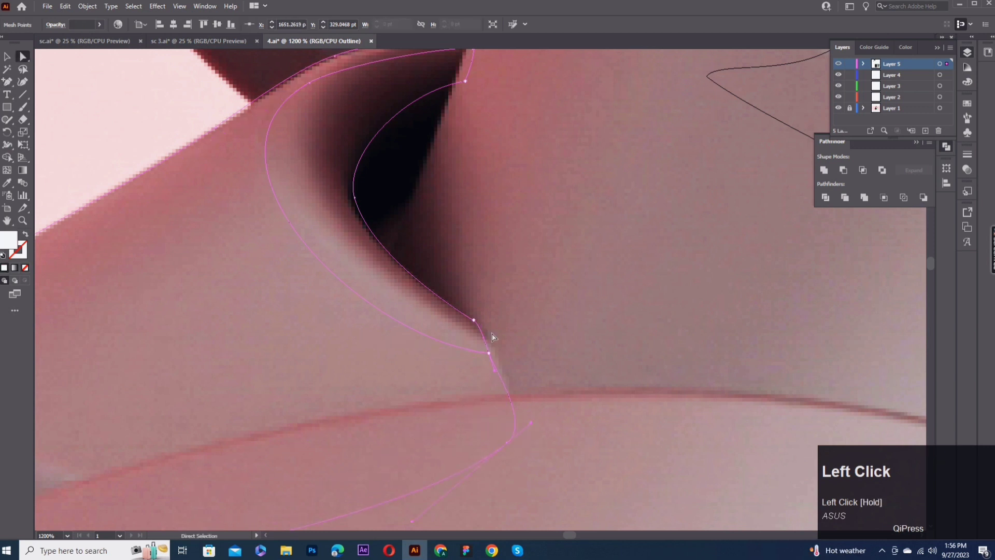
Adjust the lower end of the rim's mesh line and its handle to follow the highlight.
{"action": "left_click_drag", "start_coordinate": [488, 353], "coordinate": [497, 353]}
{"action": "left_click", "coordinate": [503, 338]}
{"action": "left_click", "coordinate": [496, 353]}
{"action": "left_click_drag", "start_coordinate": [369, 340], "coordinate": [397, 354]}
{"action": "left_click", "coordinate": [490, 192]}
Refine the curves at the top of the opening and add a mesh line between the rim highlight and shadow.
{"action": "key", "text": "space"}
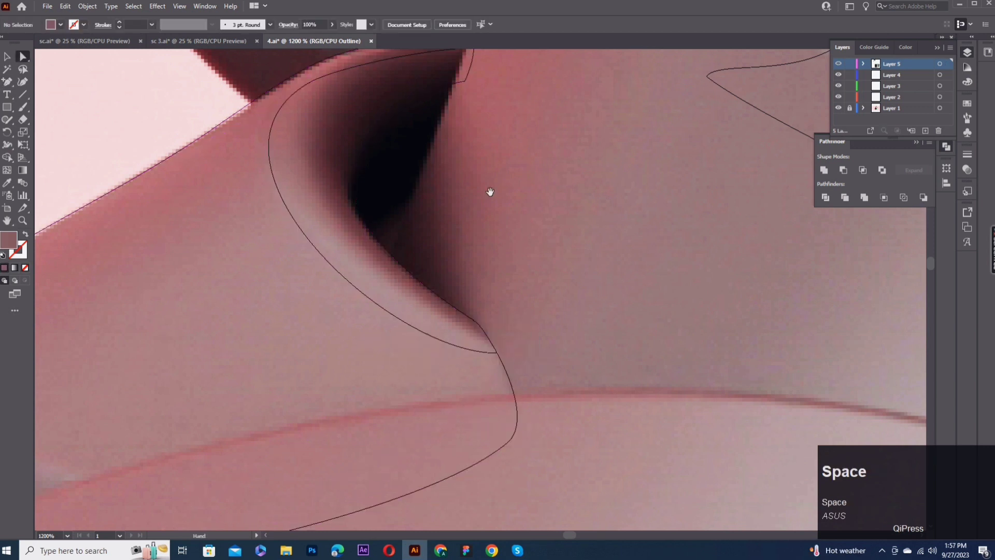
{"action": "left_click_drag", "start_coordinate": [490, 192], "coordinate": [479, 171]}
{"action": "left_click", "coordinate": [555, 183]}
{"action": "left_click_drag", "start_coordinate": [416, 204], "coordinate": [416, 201]}
{"action": "left_click", "coordinate": [441, 229]}
{"action": "key", "text": "space"}
{"action": "left_click_drag", "start_coordinate": [442, 229], "coordinate": [472, 217]}
{"action": "left_click", "coordinate": [586, 180]}
Color the rim's end points from the reference and add cross mesh lines around the dark opening.
{"action": "key", "text": "i"}
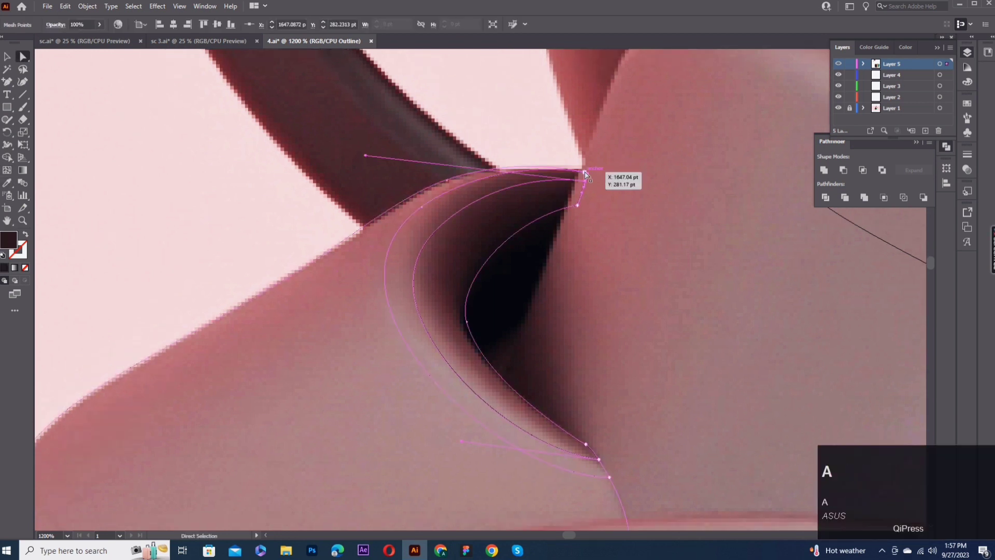
{"action": "left_click", "coordinate": [374, 230]}
{"action": "key", "text": "a"}
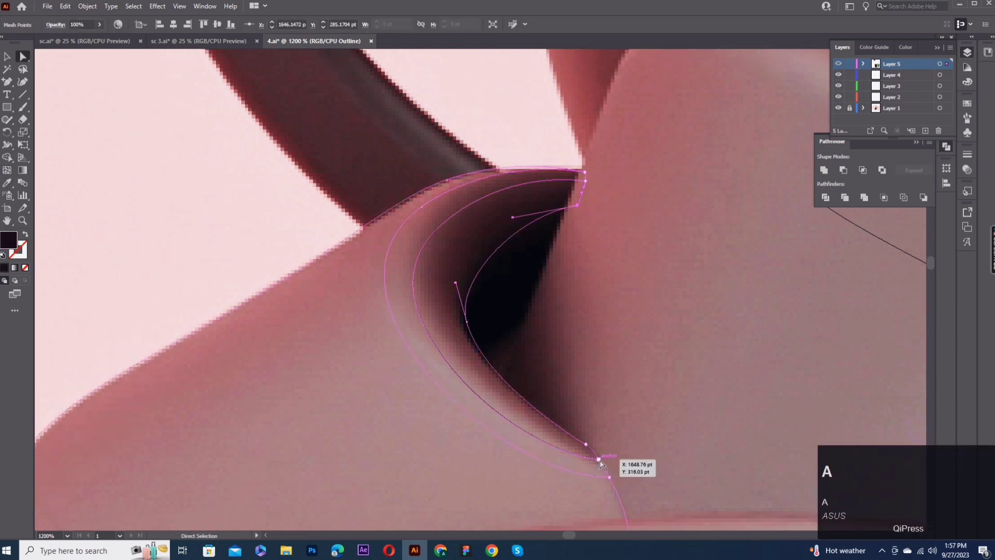
{"action": "left_click", "coordinate": [599, 460]}
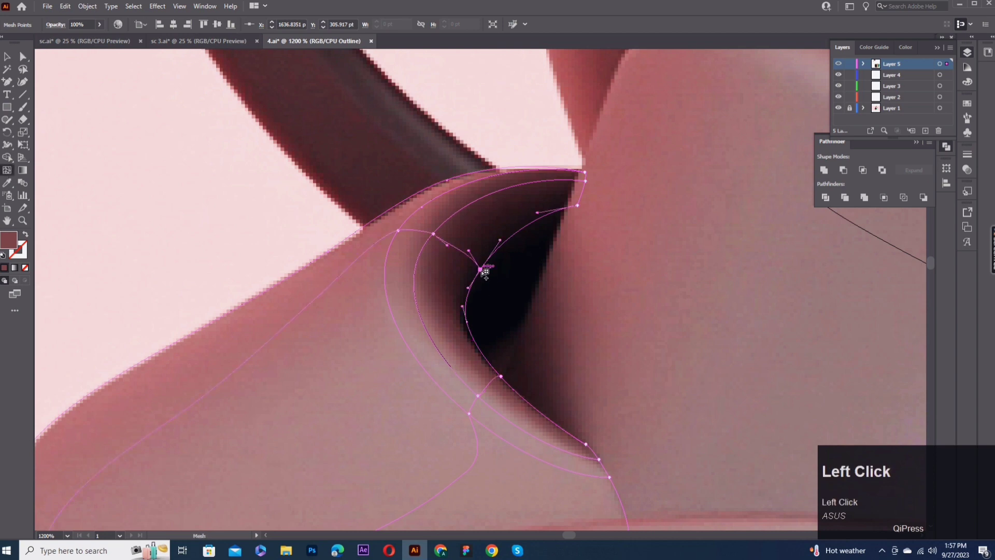
{"action": "key", "text": "a"}
{"action": "left_click_drag", "start_coordinate": [514, 426], "coordinate": [427, 353]}
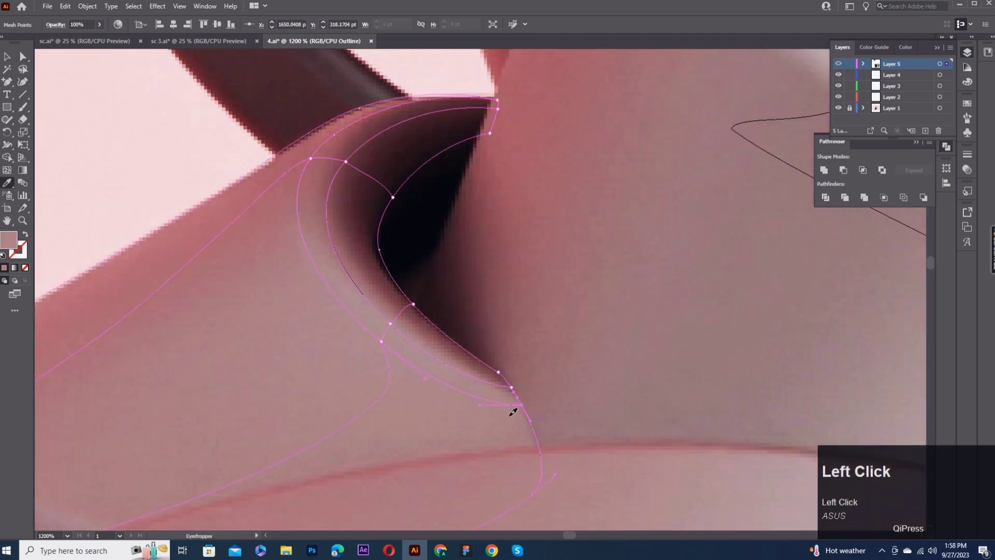
Color the lower right corner point of the roll from the reference and bend its lower left outer edge along the silhouette.
{"action": "key", "text": "a"}
{"action": "left_click", "coordinate": [555, 420]}
{"action": "left_click_drag", "start_coordinate": [555, 421], "coordinate": [677, 318]}
{"action": "left_click", "coordinate": [655, 390]}
{"action": "left_click", "coordinate": [584, 444]}
{"action": "key", "text": "a"}
{"action": "left_click_drag", "start_coordinate": [375, 351], "coordinate": [569, 269]}
{"action": "left_click_drag", "start_coordinate": [262, 330], "coordinate": [231, 332]}
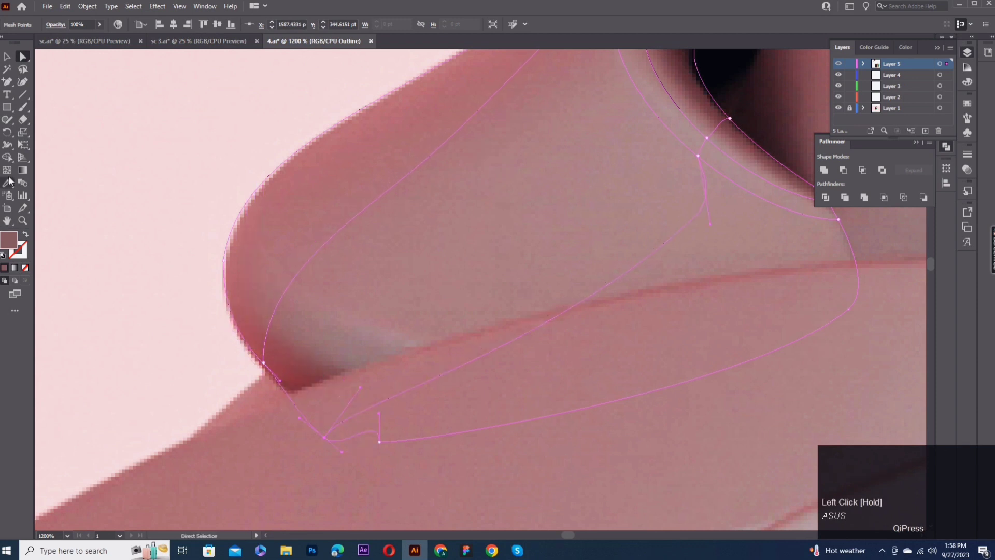
Reposition the inner and bottom mesh points at the roll's lower end and smooth the cross line's handles along the shading.
{"action": "left_click_drag", "start_coordinate": [380, 443], "coordinate": [492, 357]}
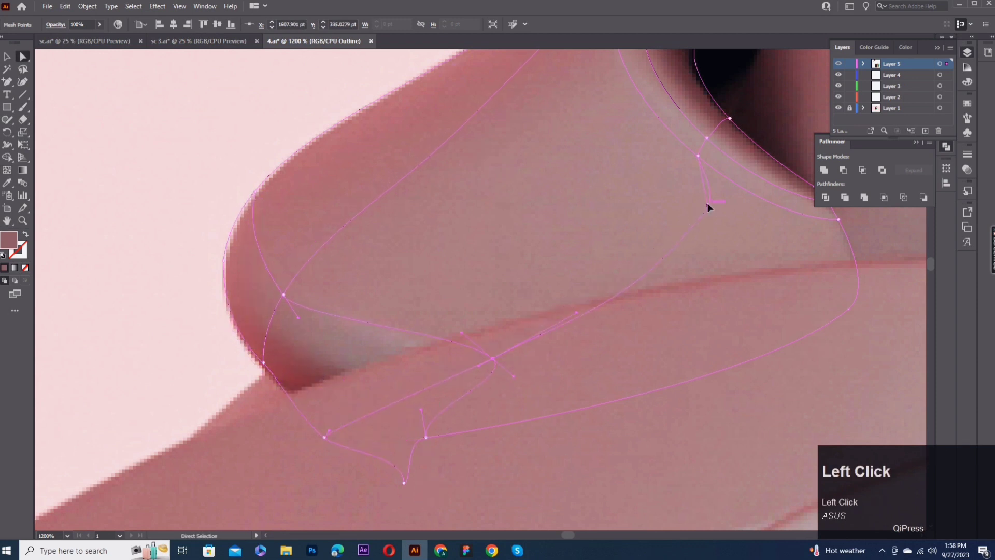
{"action": "left_click_drag", "start_coordinate": [271, 249], "coordinate": [271, 260]}
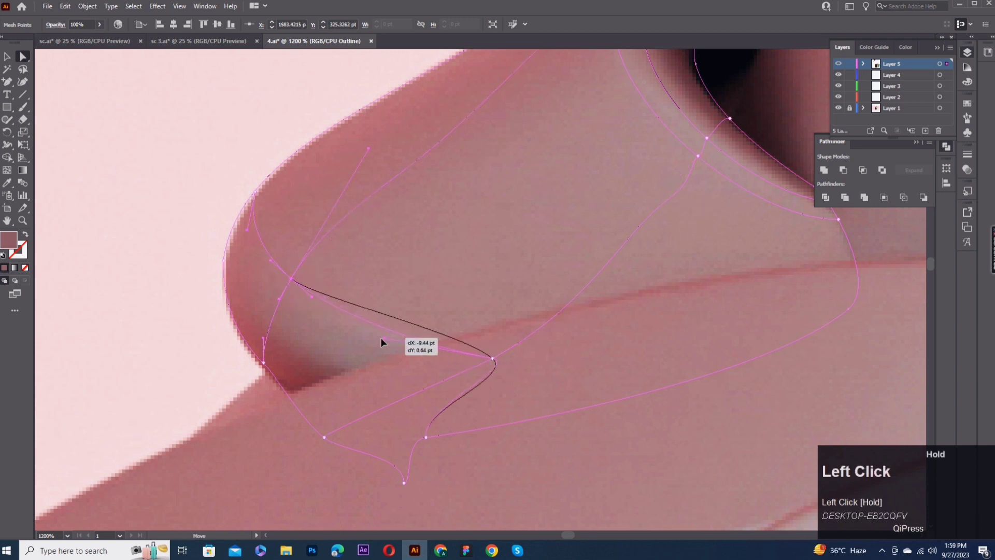
{"action": "left_click_drag", "start_coordinate": [427, 438], "coordinate": [557, 487]}
{"action": "left_click", "coordinate": [292, 279]}
{"action": "key", "text": "a"}
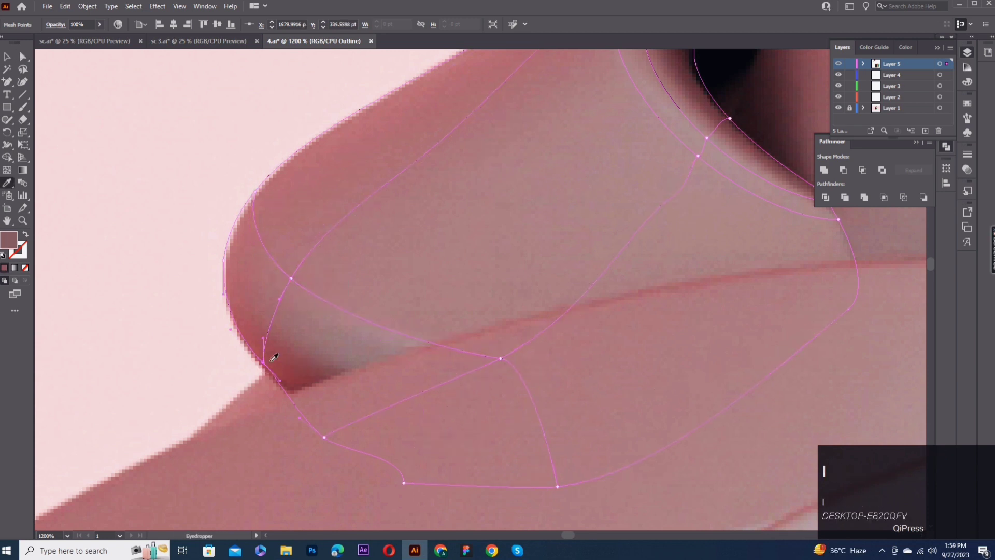
Add a second cross mesh line near the roll's lower left end and color its points from the reference.
{"action": "key", "text": "u"}
{"action": "left_click", "coordinate": [459, 378]}
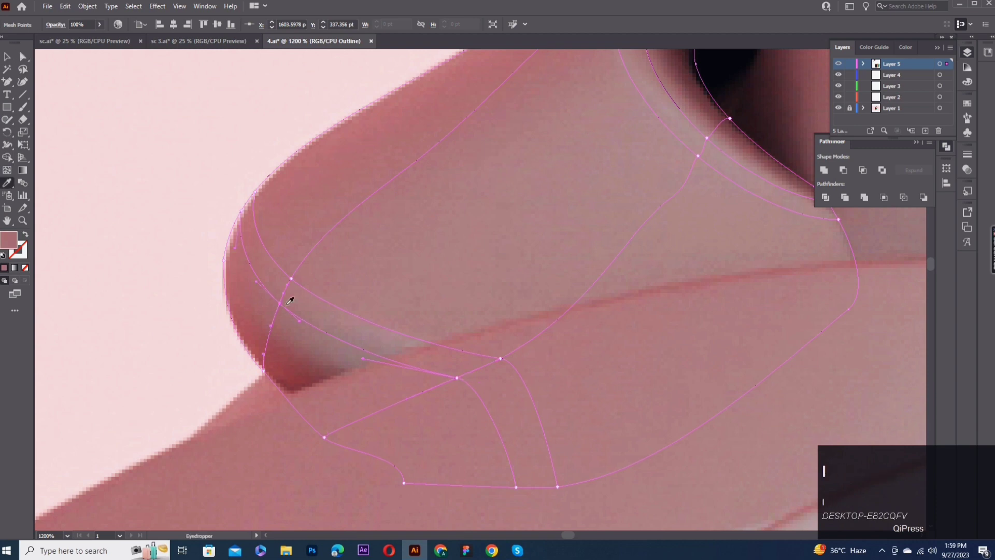
{"action": "key", "text": "a"}
{"action": "left_click", "coordinate": [608, 422]}
{"action": "left_click_drag", "start_coordinate": [608, 422], "coordinate": [437, 373]}
{"action": "key", "text": "i"}
{"action": "left_click", "coordinate": [535, 203]}
Switch Layer 5 back to colored preview and move the roll aside to compare it with the reference.
{"action": "left_click", "coordinate": [839, 63], "text": "ctrl"}
{"action": "key", "text": "a"}
{"action": "left_click", "coordinate": [330, 310]}
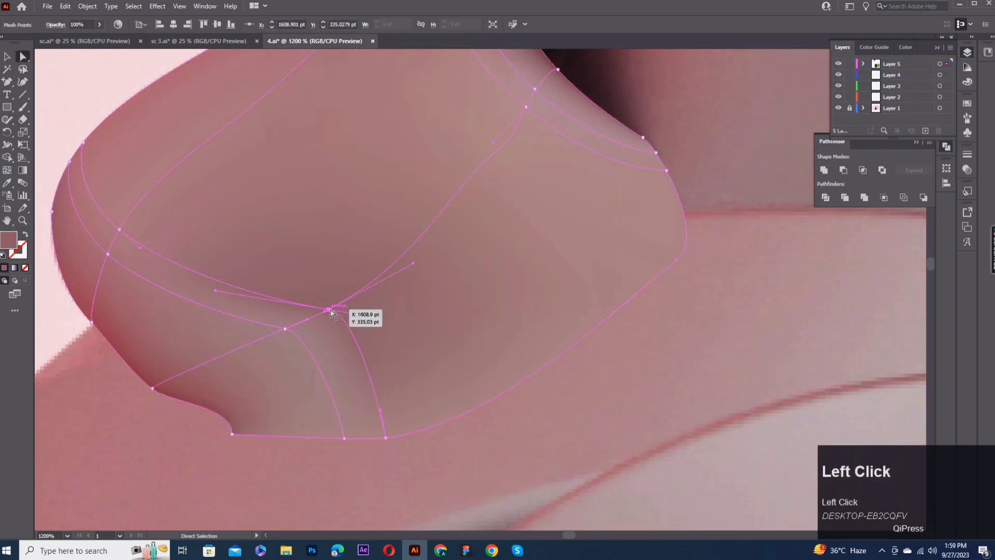
{"action": "scroll", "coordinate": [330, 311], "scroll_direction": "down", "scroll_amount": 3}
{"action": "key", "text": "v"}
{"action": "left_click_drag", "start_coordinate": [331, 310], "coordinate": [548, 312]}
Recolor the mesh points at the roll's lower end with the matching reference tones, using dark red near the bottom corner.
{"action": "key", "text": "a"}
{"action": "left_click", "coordinate": [548, 312]}
{"action": "key", "text": "i"}
{"action": "left_click", "coordinate": [387, 300]}
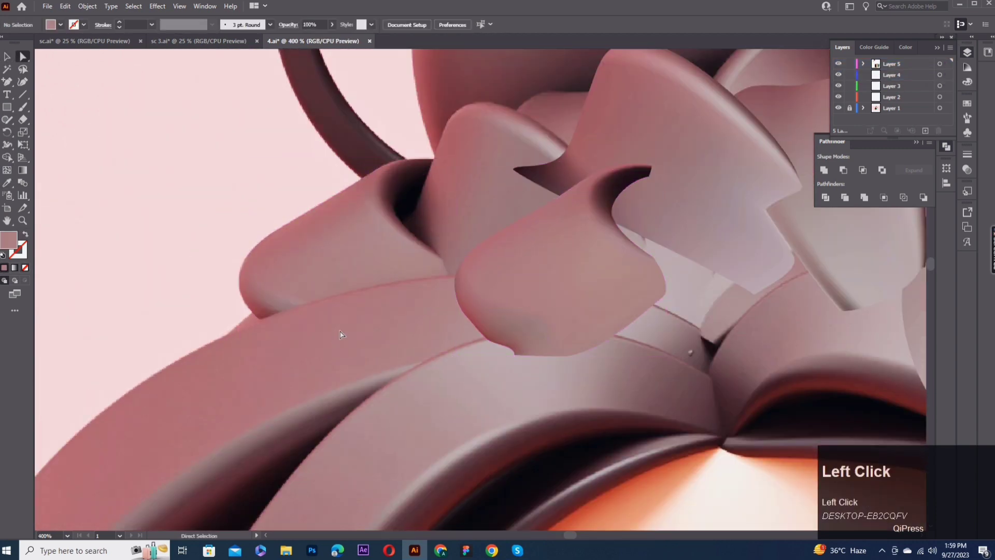
{"action": "left_click", "coordinate": [499, 337]}
{"action": "key", "text": "i"}
{"action": "left_click", "coordinate": [262, 304]}
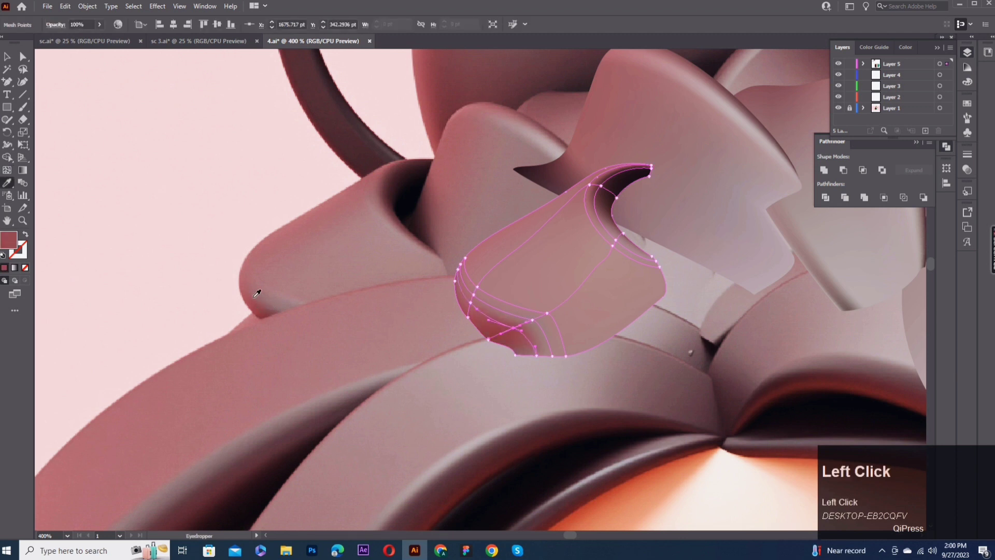
Sample reference colors for the roll's remaining body points and the points along its upper rim.
{"action": "key", "text": "a"}
{"action": "left_click", "coordinate": [304, 280]}
{"action": "key", "text": "space"}
{"action": "left_click_drag", "start_coordinate": [626, 175], "coordinate": [519, 267]}
{"action": "left_click", "coordinate": [493, 277]}
{"action": "key", "text": "i"}
{"action": "left_click", "coordinate": [277, 263]}
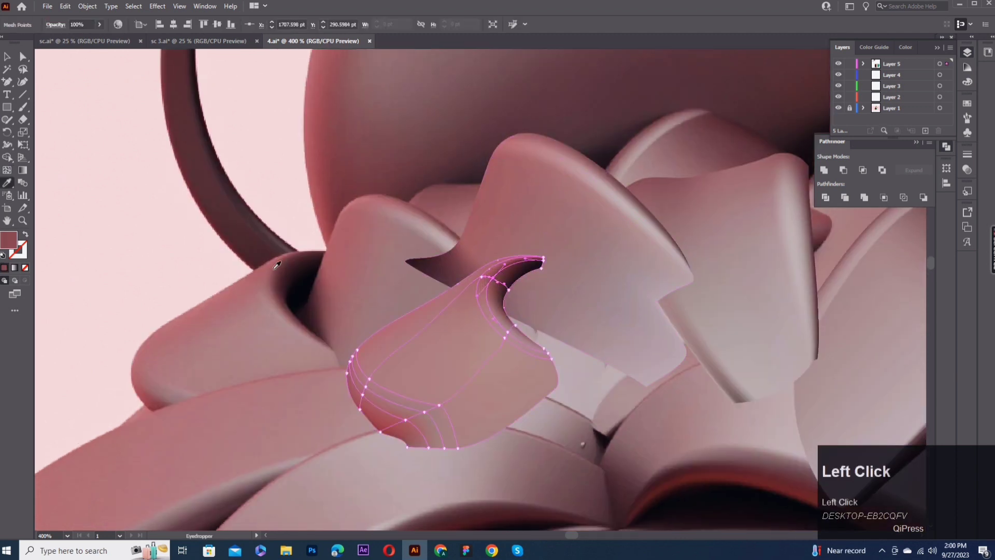
{"action": "key", "text": "a"}
{"action": "left_click", "coordinate": [259, 329]}
Add a cross mesh line through the middle of the roll, color it from the reference, and deselect the mesh.
{"action": "key", "text": "u"}
{"action": "left_click", "coordinate": [474, 376]}
{"action": "key", "text": "a"}
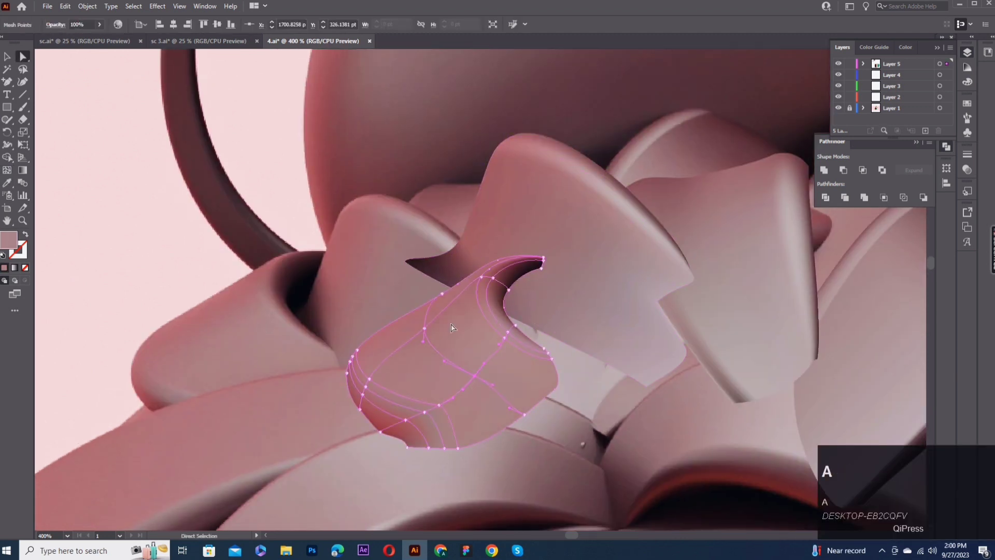
{"action": "key", "text": "a"}
{"action": "left_click", "coordinate": [216, 322]}
{"action": "key", "text": "v"}
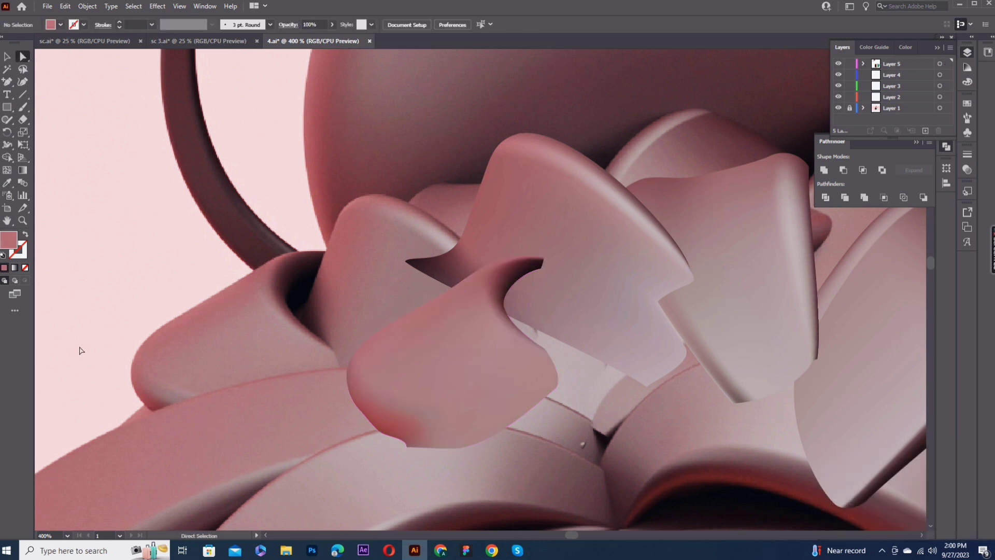
Move the roll and the neighboring hair piece back over the reference, aligning them in outline view with small nudges.
{"action": "left_click_drag", "start_coordinate": [490, 352], "coordinate": [277, 346]}
{"action": "key", "text": "Up"}
{"action": "left_click_drag", "start_coordinate": [560, 253], "coordinate": [407, 316]}
{"action": "key", "text": "ctrl+y"}
{"action": "key", "text": "Right"}
Move the third hair piece from the left onto its place below the bun and nudge it into alignment.
{"action": "left_click", "coordinate": [497, 206]}
{"action": "left_click_drag", "start_coordinate": [753, 162], "coordinate": [545, 169]}
{"action": "key", "text": "Up"}
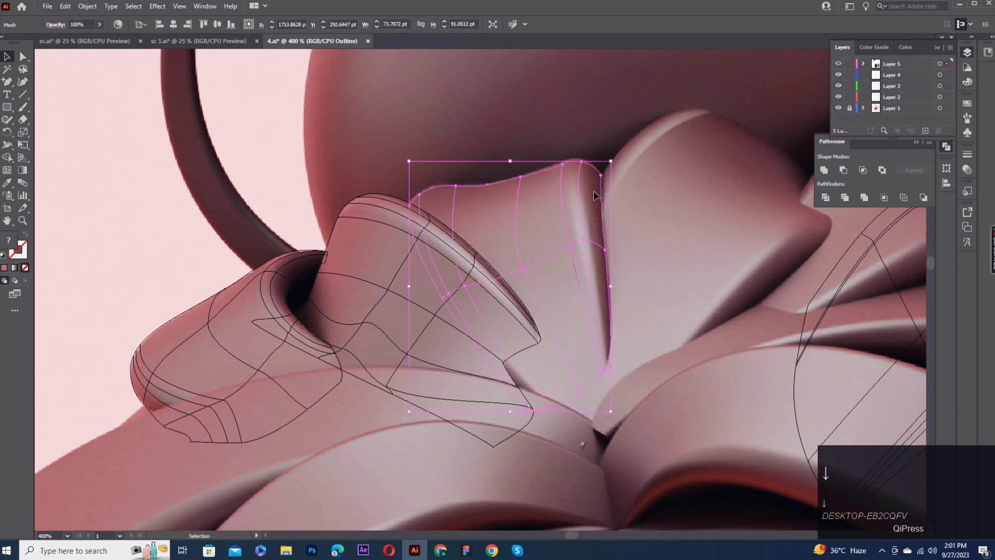
{"action": "key", "text": "Right"}
Place the fourth, wide hair piece over its counterpart in the reference below the bun.
{"action": "left_click", "coordinate": [612, 203]}
{"action": "left_click_drag", "start_coordinate": [612, 204], "coordinate": [413, 216]}
{"action": "left_click_drag", "start_coordinate": [694, 214], "coordinate": [451, 136]}
{"action": "left_click", "coordinate": [709, 273]}
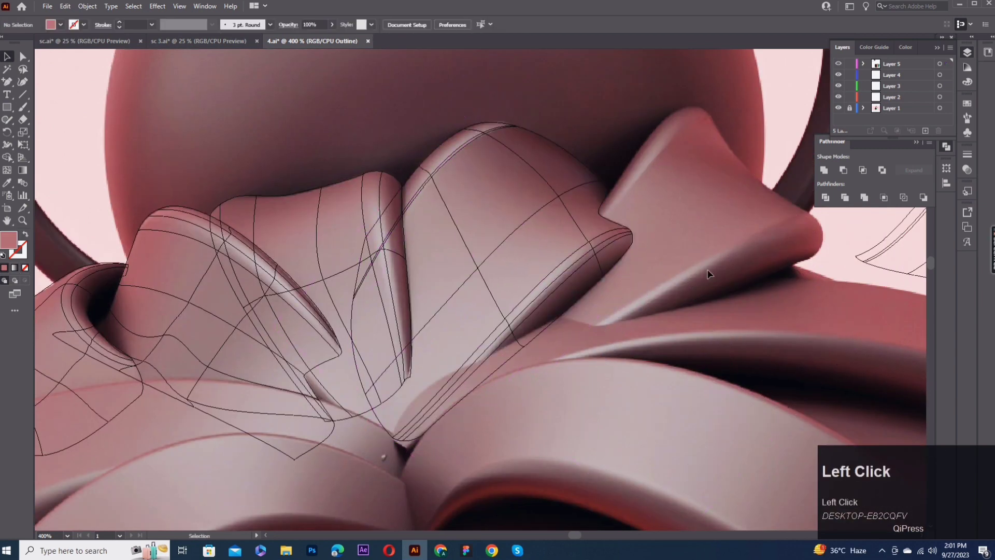
Fit the rightmost hair piece over the reference and return Layer 5 to colored preview.
{"action": "left_click_drag", "start_coordinate": [708, 274], "coordinate": [313, 295]}
{"action": "left_click_drag", "start_coordinate": [658, 180], "coordinate": [311, 222]}
{"action": "key", "text": "Down"}
{"action": "left_click", "coordinate": [311, 224]}
{"action": "scroll", "coordinate": [445, 327], "scroll_direction": "down", "scroll_amount": 1}
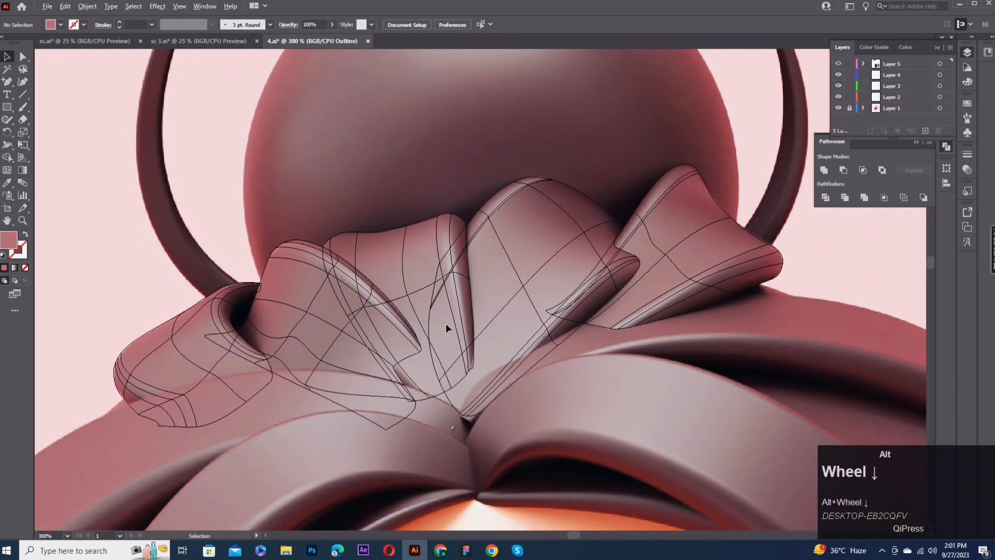
{"action": "left_click", "coordinate": [839, 63], "text": "ctrl"}
{"action": "scroll", "coordinate": [491, 195], "scroll_direction": "down", "scroll_amount": 1}
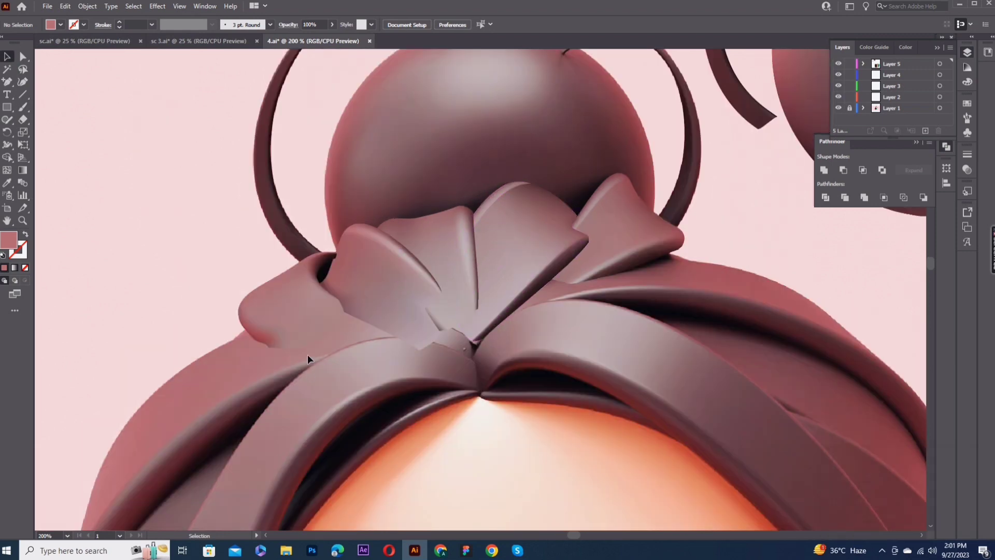
{"action": "scroll", "coordinate": [308, 357], "scroll_direction": "down", "scroll_amount": 1}
Fit the bun and its loops over the reference, then group all the bun pieces and set them beside the character.
{"action": "left_click_drag", "start_coordinate": [724, 202], "coordinate": [385, 302]}
{"action": "left_click_drag", "start_coordinate": [772, 140], "coordinate": [438, 245]}
{"action": "key", "text": "Up"}
{"action": "left_click_drag", "start_coordinate": [655, 113], "coordinate": [252, 343]}
{"action": "scroll", "coordinate": [518, 413], "scroll_direction": "down", "scroll_amount": 2}
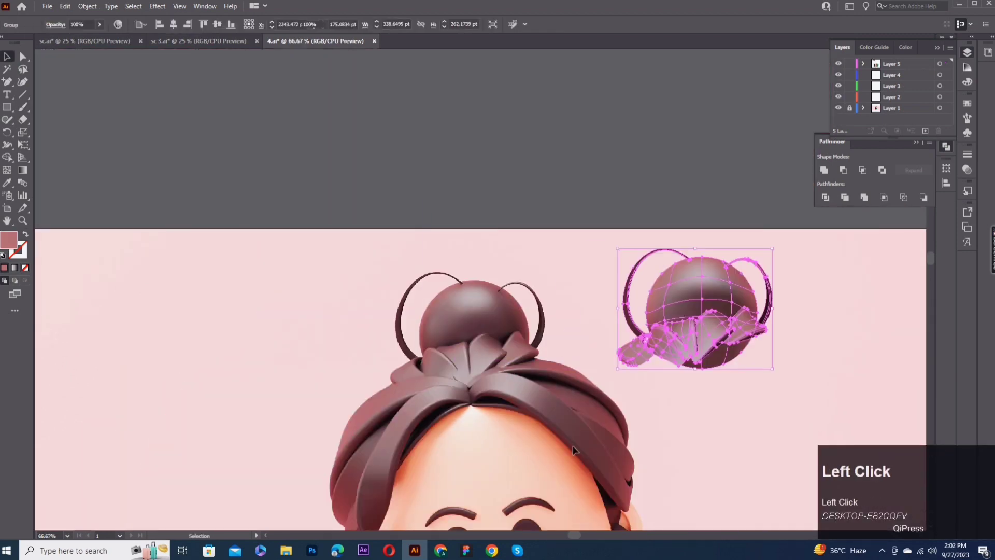